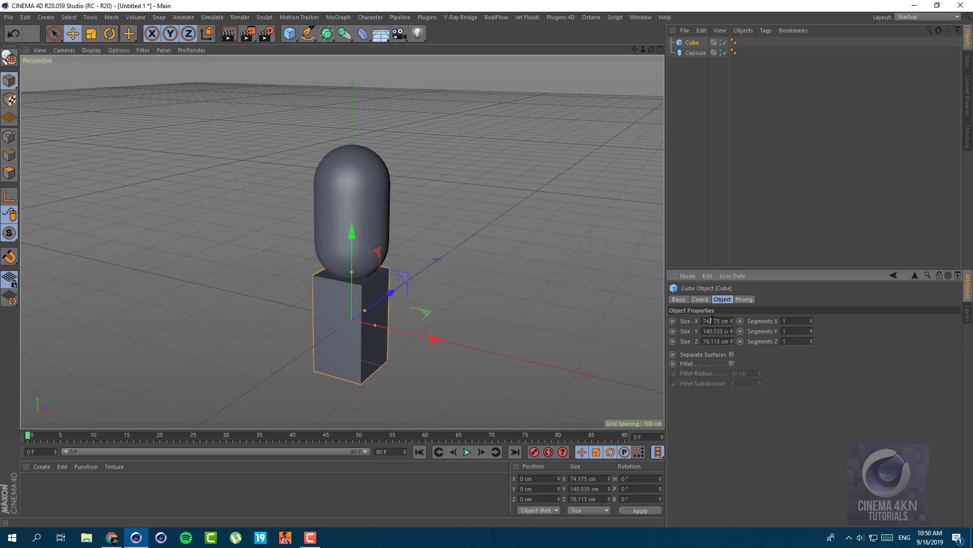
Set the cube's X and Z sizes to 35 cm
double_click(705, 320)
text(35)
key(Return)
double_click(712, 341)
text(35)
key(Return)
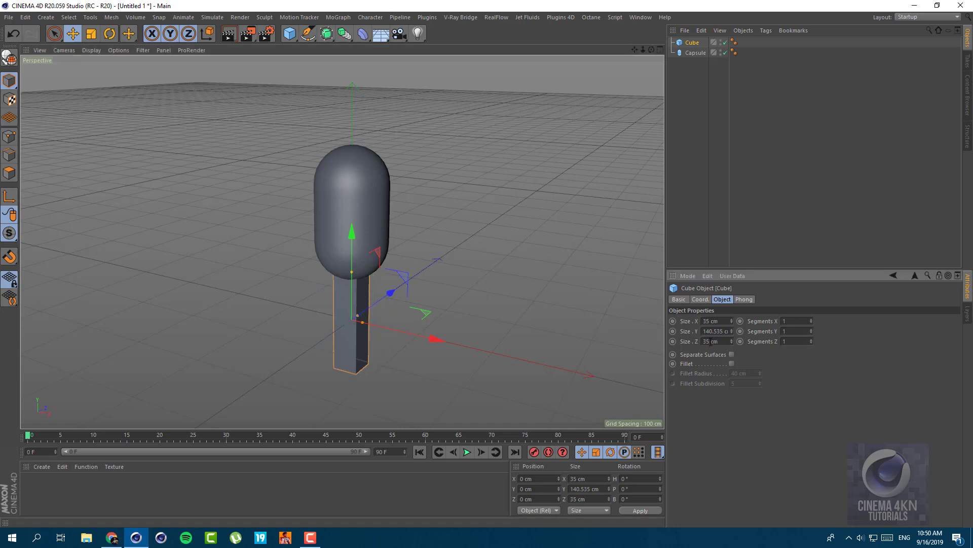
Set the cube's Y size to 100 cm
double_click(727, 331)
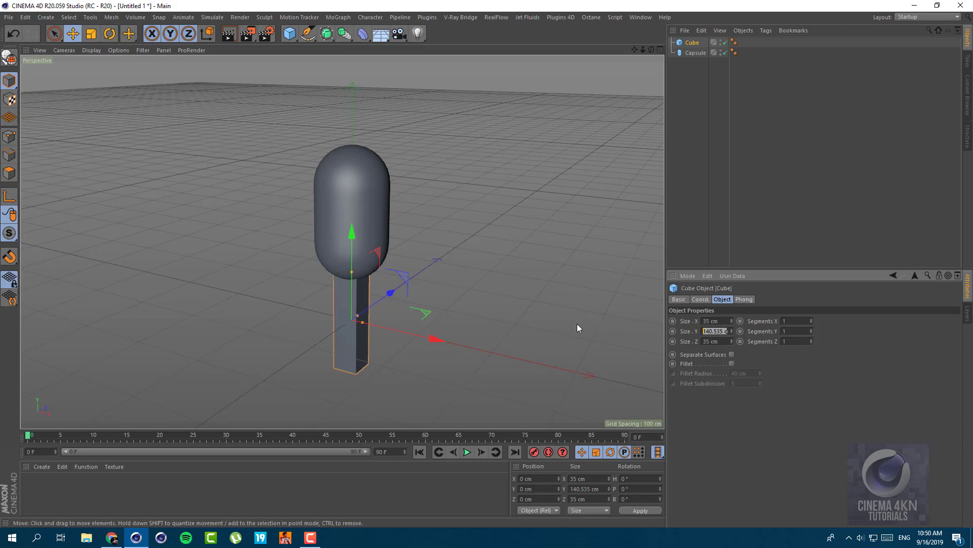
click(720, 331)
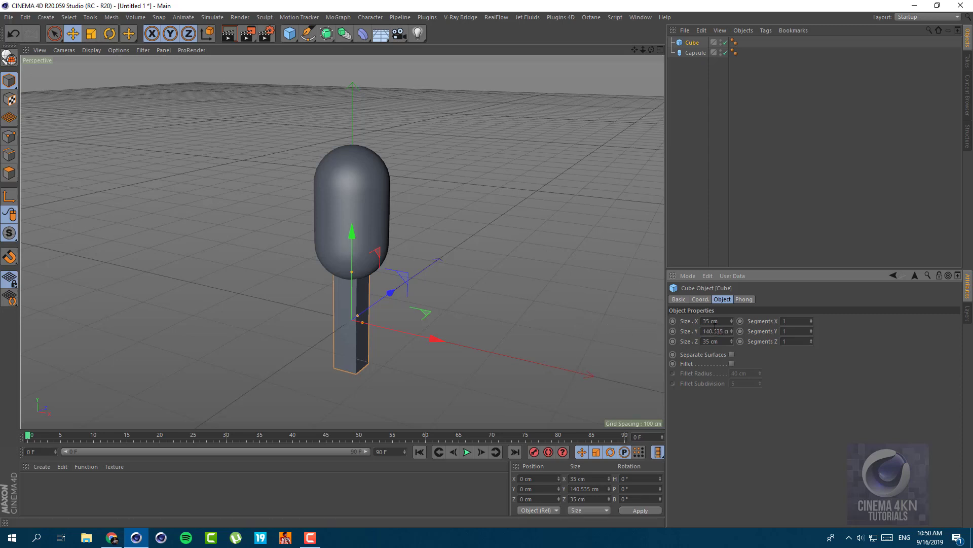
drag(724, 332, 501, 342)
text(1)
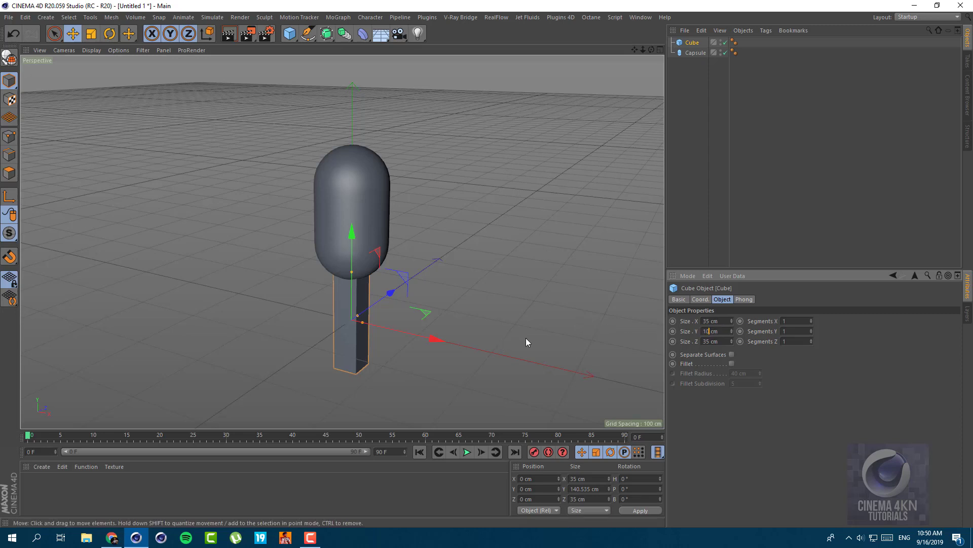
text(00)
key(Return)
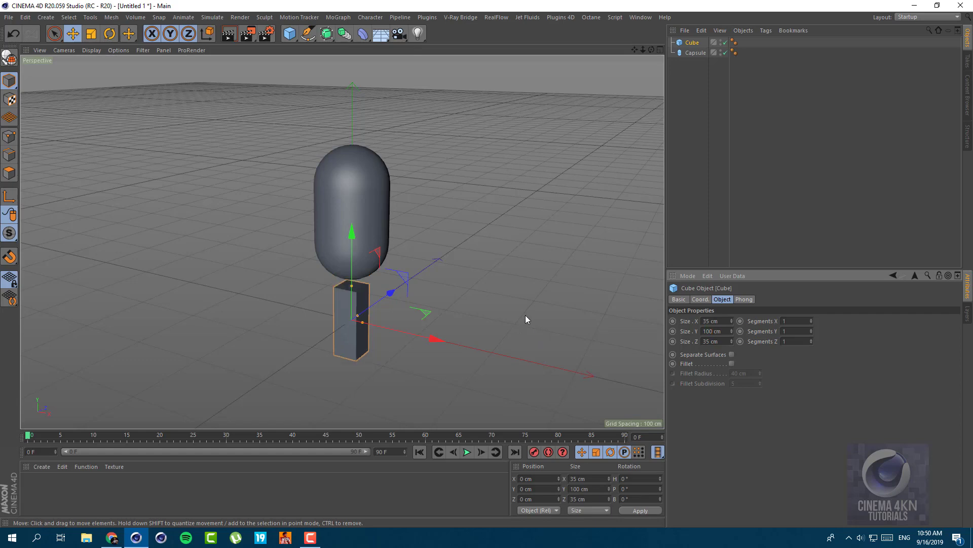
Narrow the cube to 25 cm in both the X and Z sizes
scroll(360, 265, up, 5)
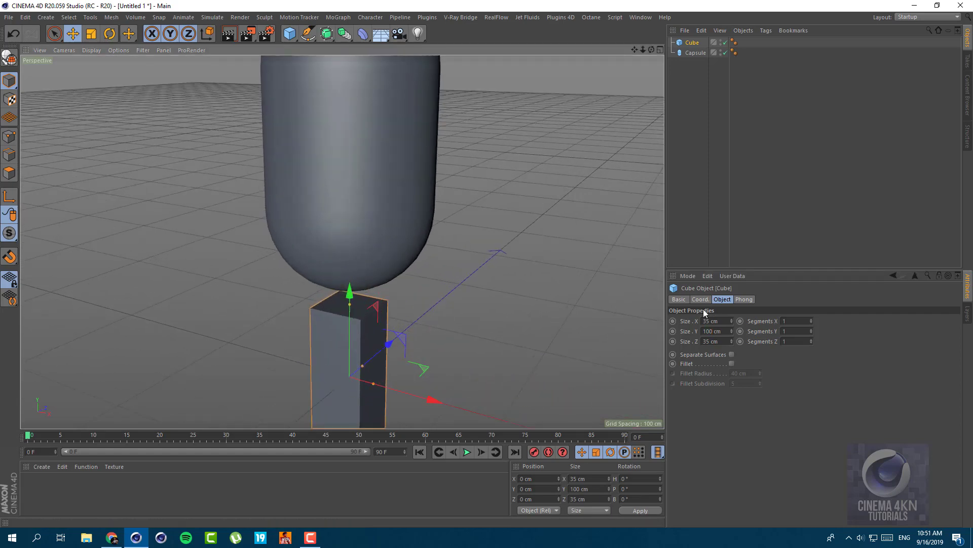
drag(718, 322, 612, 321)
text(25)
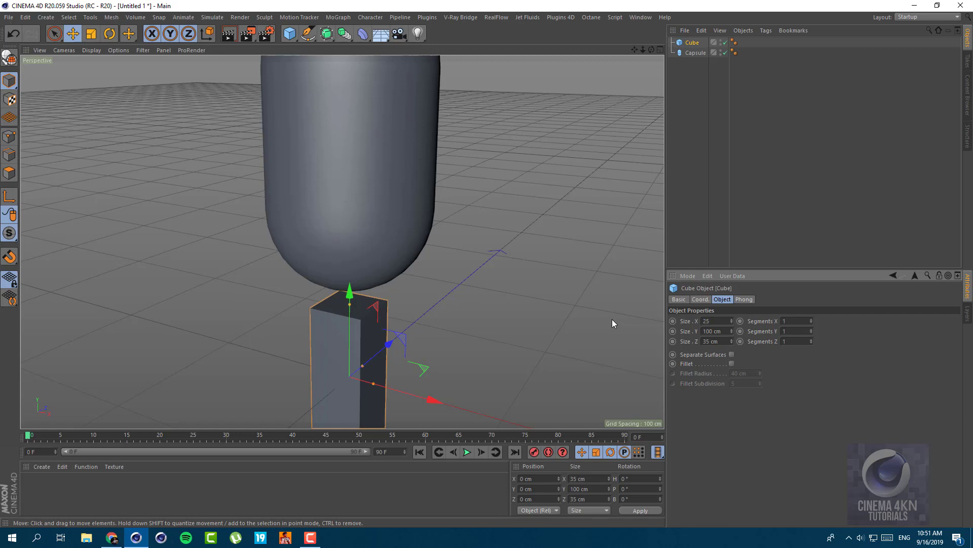
key(Tab)
key(Tab)
text(25)
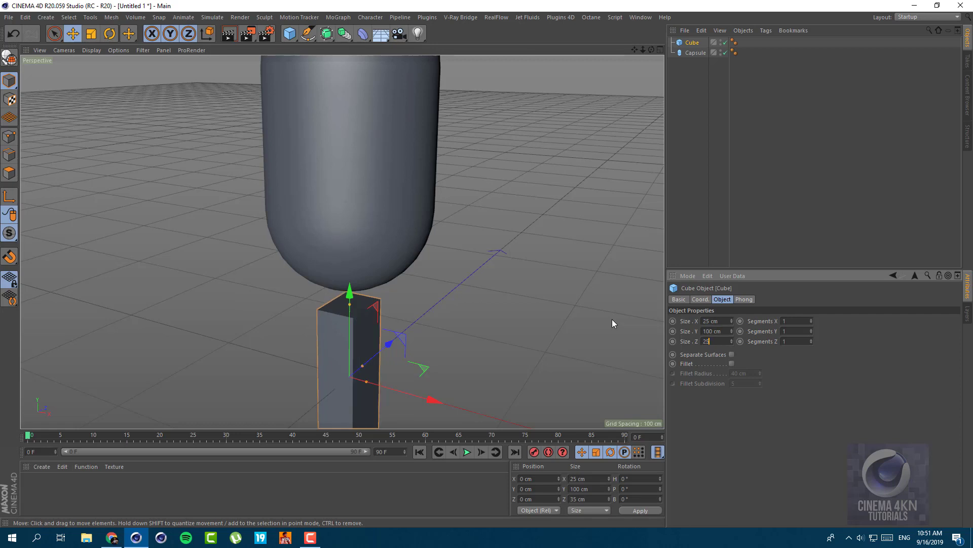
key(Return)
Raise the leg cube to about Y 22.4 cm into the capsule's bottom and offset it to about X 18.6 cm
scroll(385, 299, down, 3)
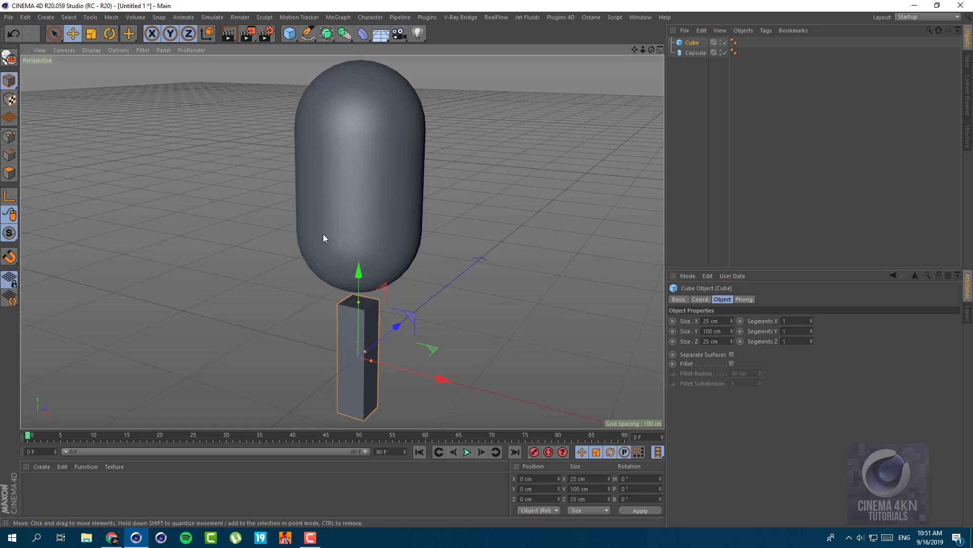
drag(357, 278, 357, 246)
middle_click(382, 315)
middle_click(382, 315)
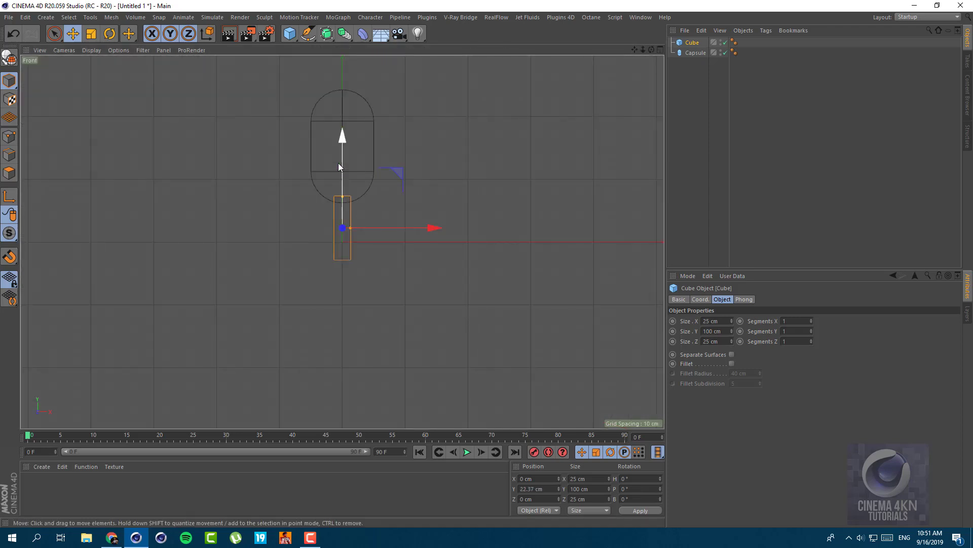
scroll(355, 187, up, 5)
scroll(382, 214, down, 2)
scroll(404, 326, up, 2)
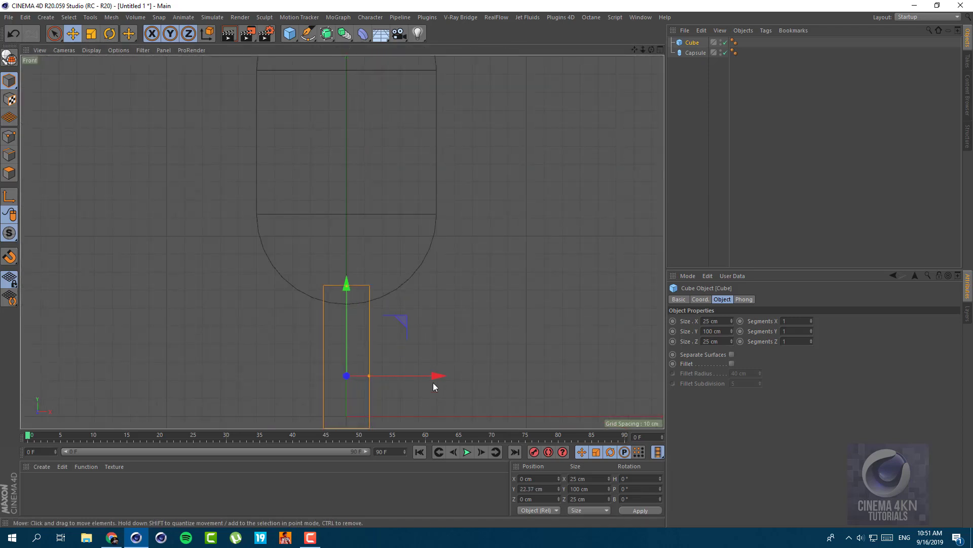
drag(432, 375, 403, 374)
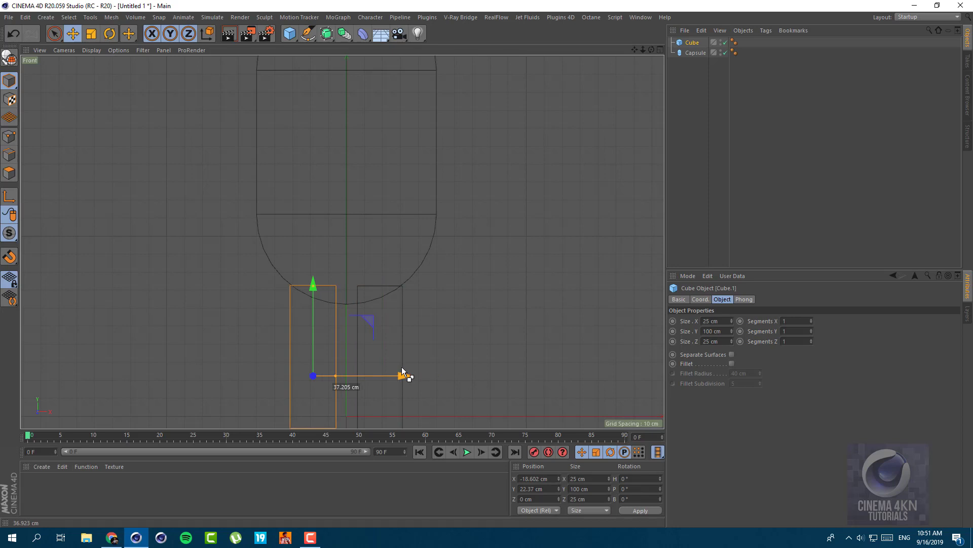
Duplicate the leg to about X -18.6 cm, and raise and shift the copy outward until its top corner meets the capsule's curve
ctrl+drag(403, 374, 403, 374)
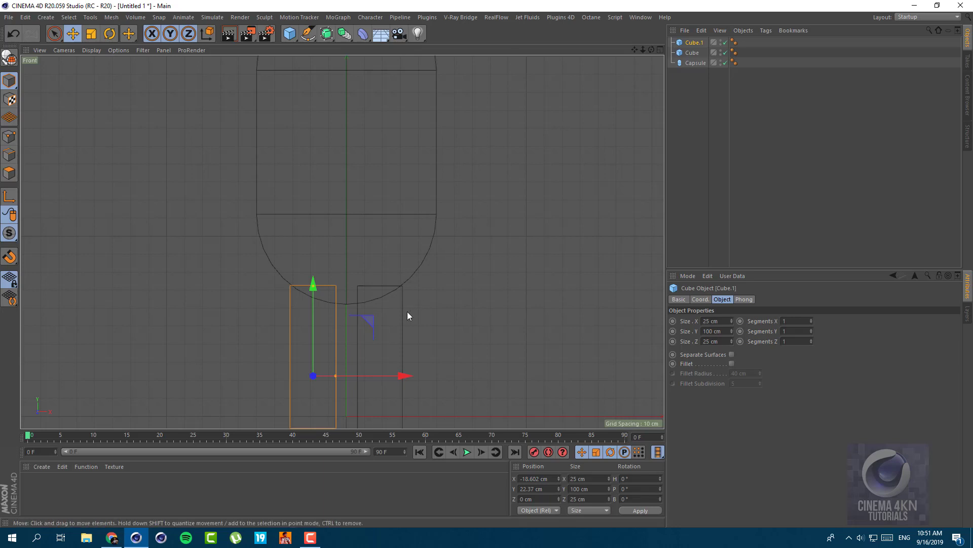
scroll(368, 228, down, 4)
scroll(355, 224, up, 6)
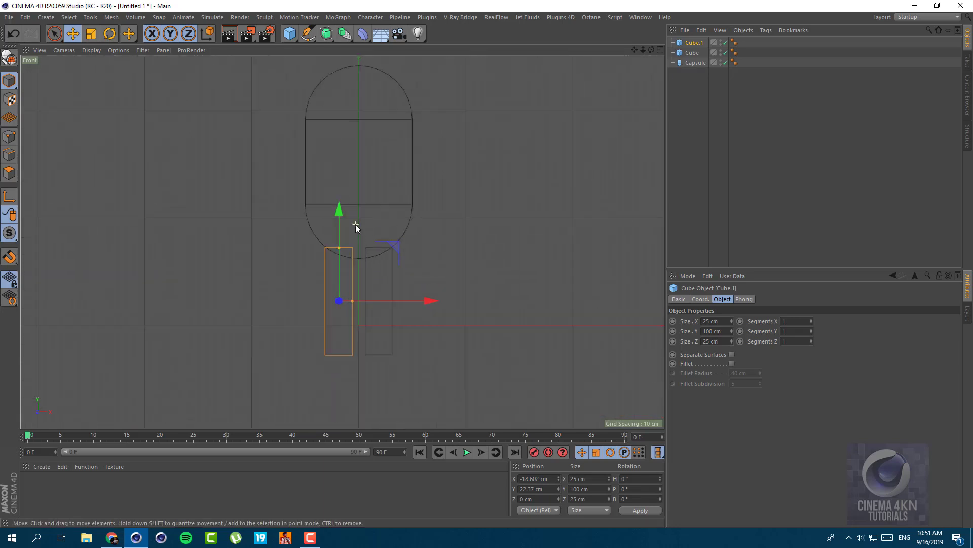
scroll(401, 248, up, 6)
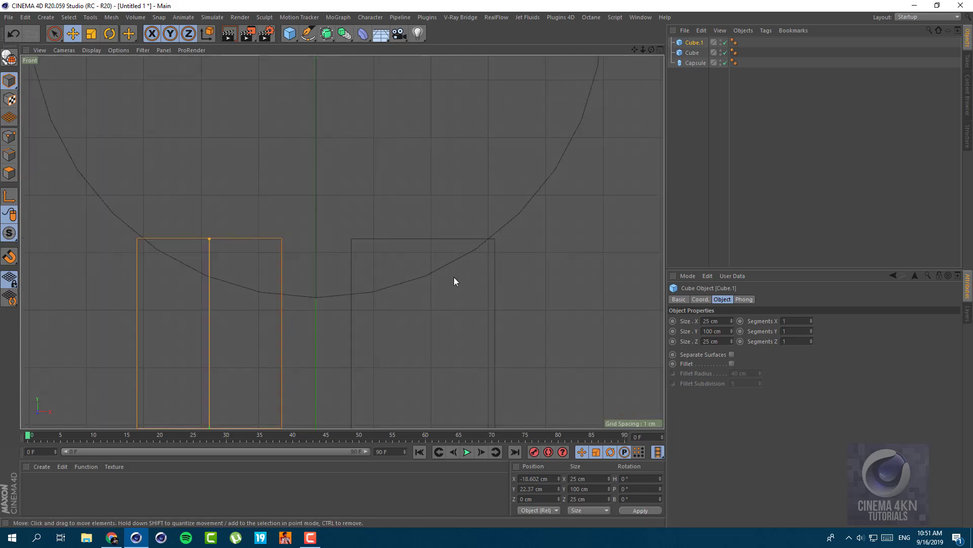
scroll(243, 215, down, 2)
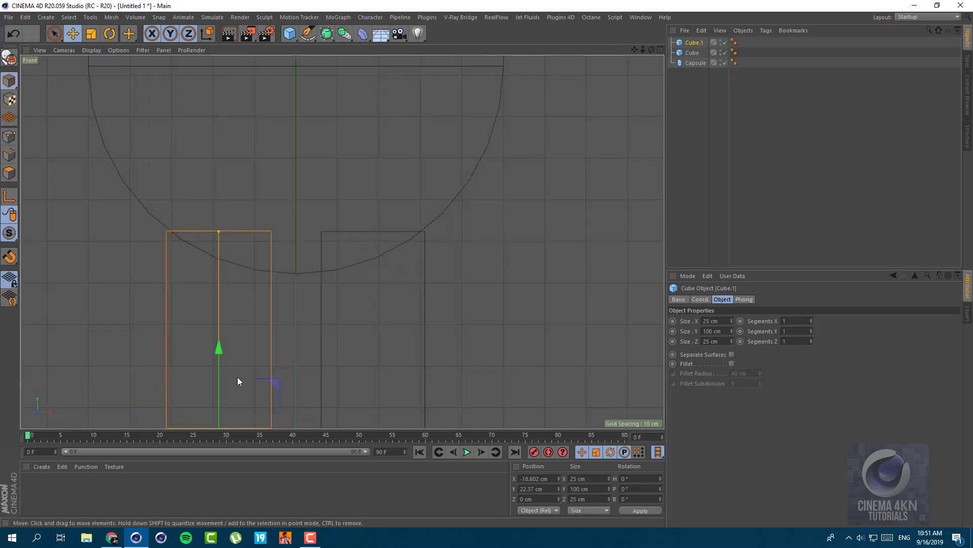
scroll(269, 309, down, 1)
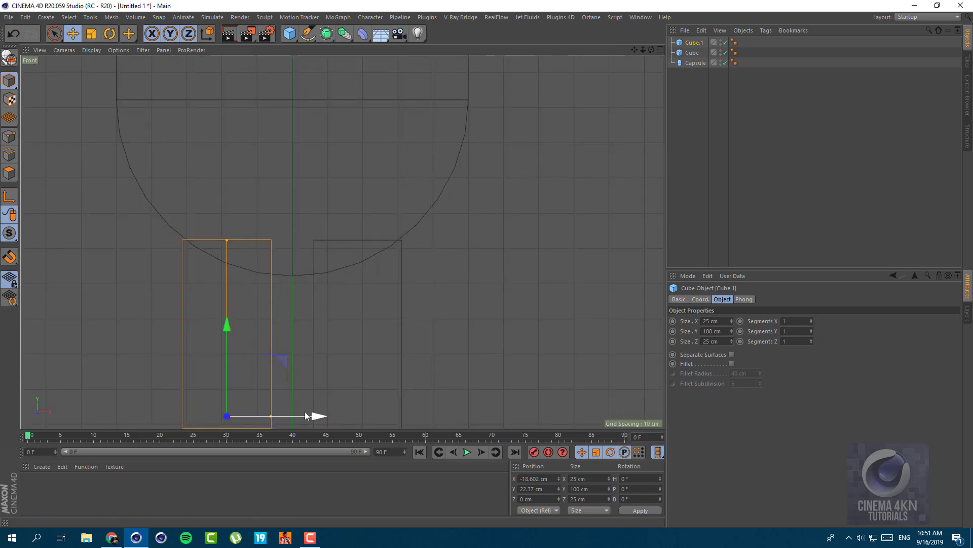
drag(306, 413, 309, 410)
drag(237, 332, 227, 303)
drag(319, 394, 292, 397)
Move the original leg cube up to about Y 28.7 cm and outward to about X 24.2 cm
click(380, 325)
click(401, 331)
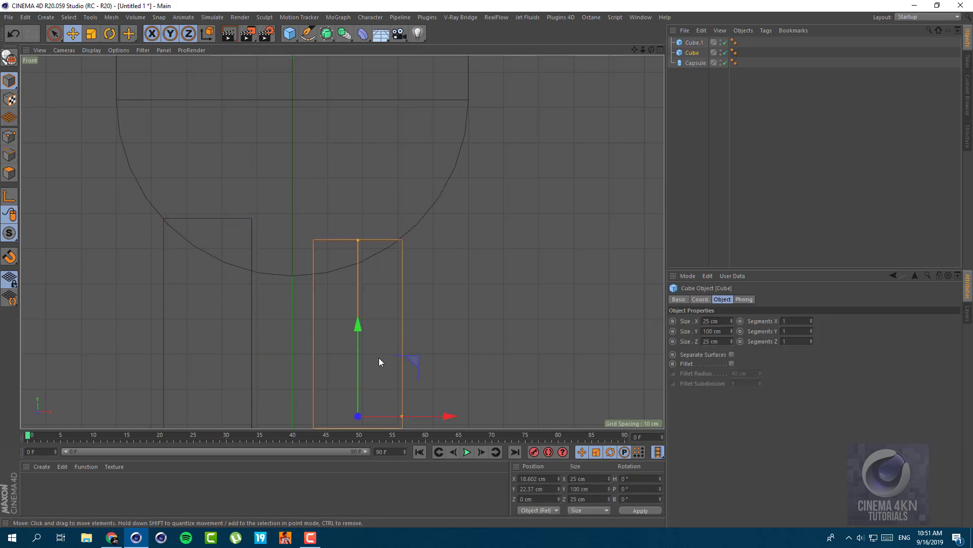
drag(360, 324, 359, 303)
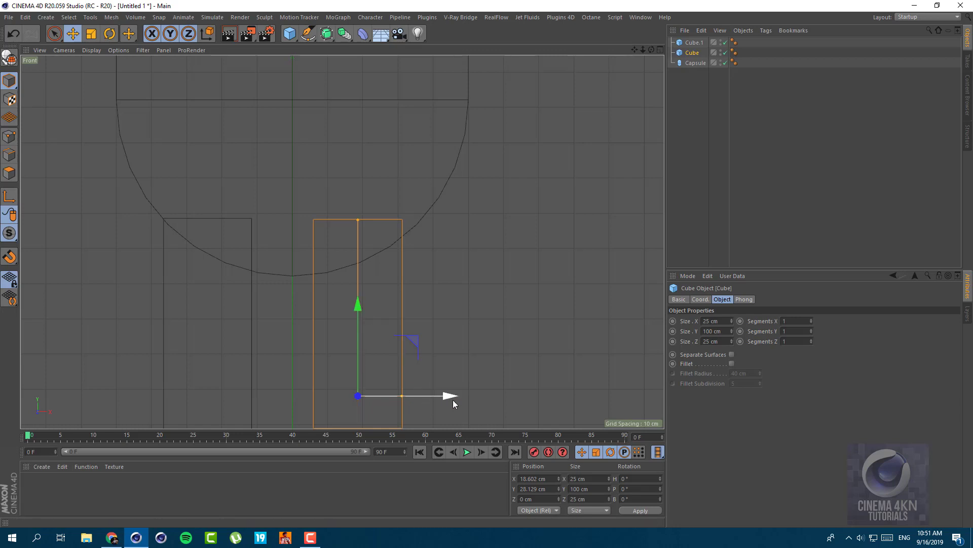
drag(453, 397, 473, 388)
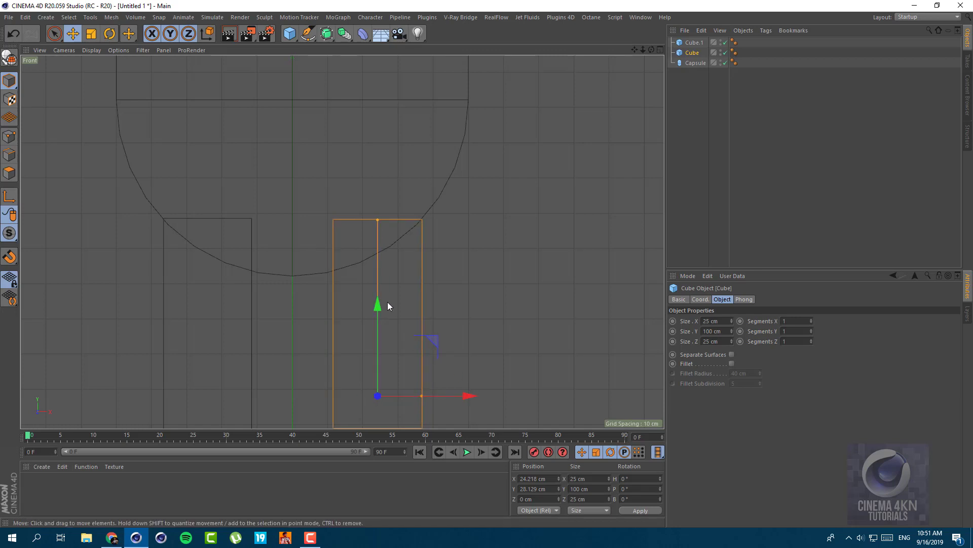
drag(380, 303, 389, 301)
In the perspective view, raise the original leg cube to about Y 32 cm so its top sinks into the capsule
middle_click(357, 272)
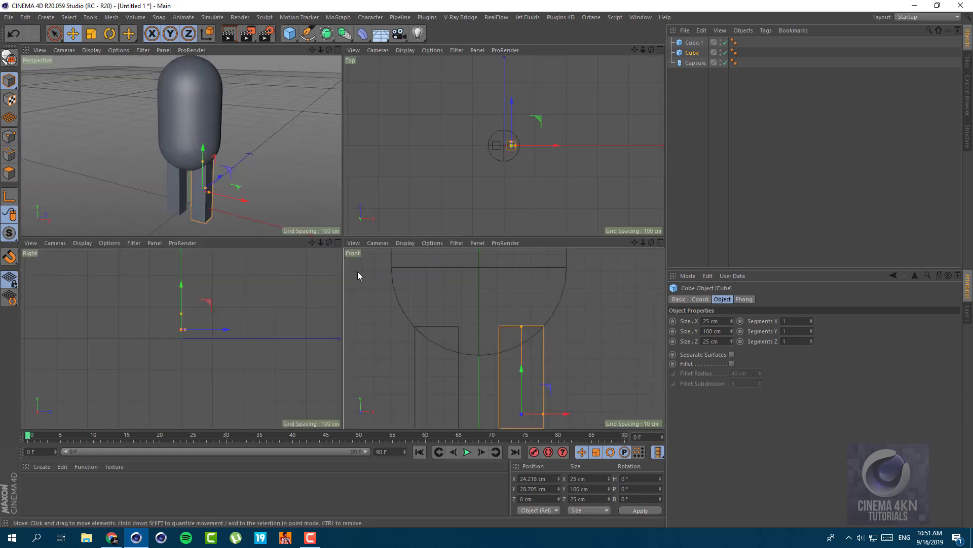
middle_click(214, 183)
scroll(341, 234, up, 1)
alt+drag(341, 233, 354, 251)
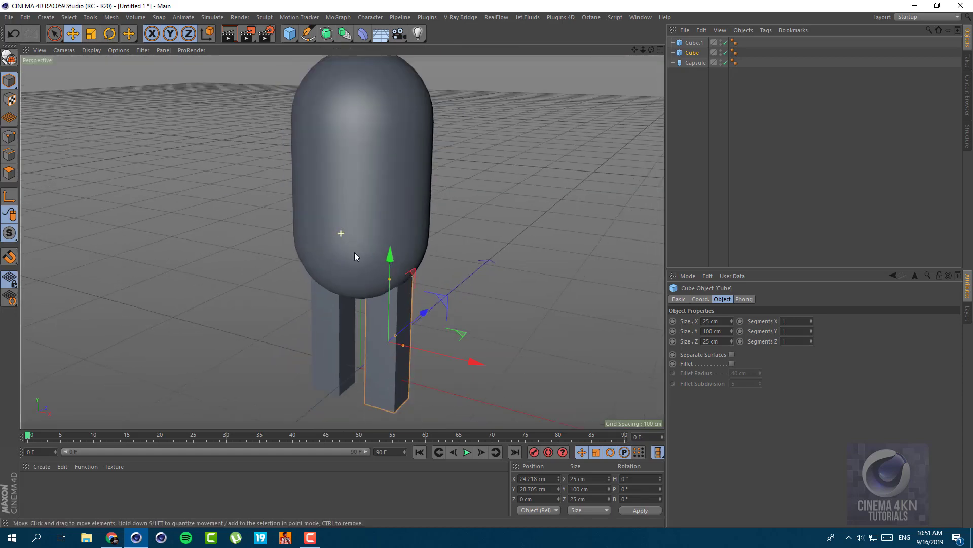
scroll(360, 264, up, 6)
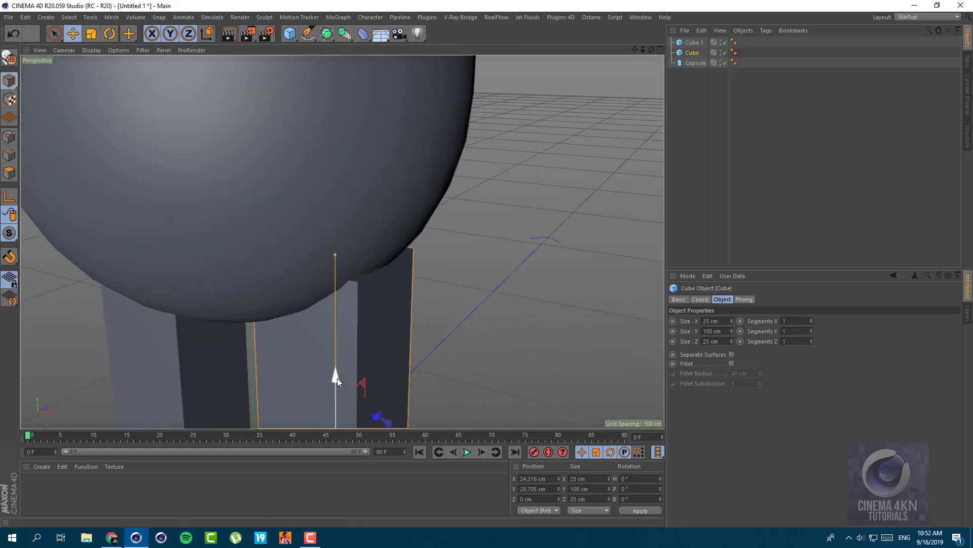
drag(337, 378, 333, 364)
Delete the duplicated leg cube on the negative X side
alt+drag(332, 364, 284, 352)
click(213, 398)
key(Delete)
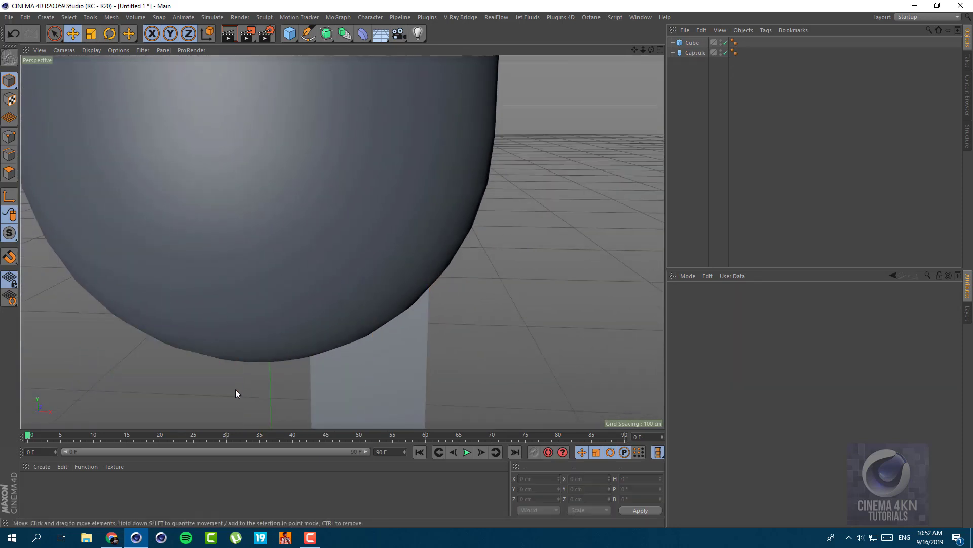
Duplicate the remaining leg cube along the X axis to about X -20 cm as the second leg
click(392, 409)
alt+drag(391, 409, 353, 241)
alt+drag(409, 387, 406, 282)
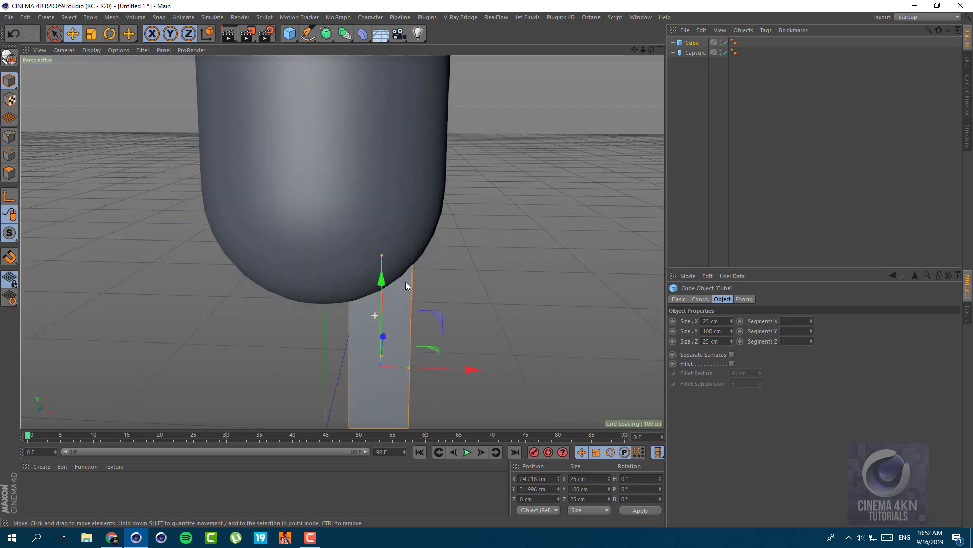
drag(462, 369, 365, 366)
scroll(355, 209, down, 3)
alt+drag(297, 132, 293, 235)
scroll(349, 236, up, 5)
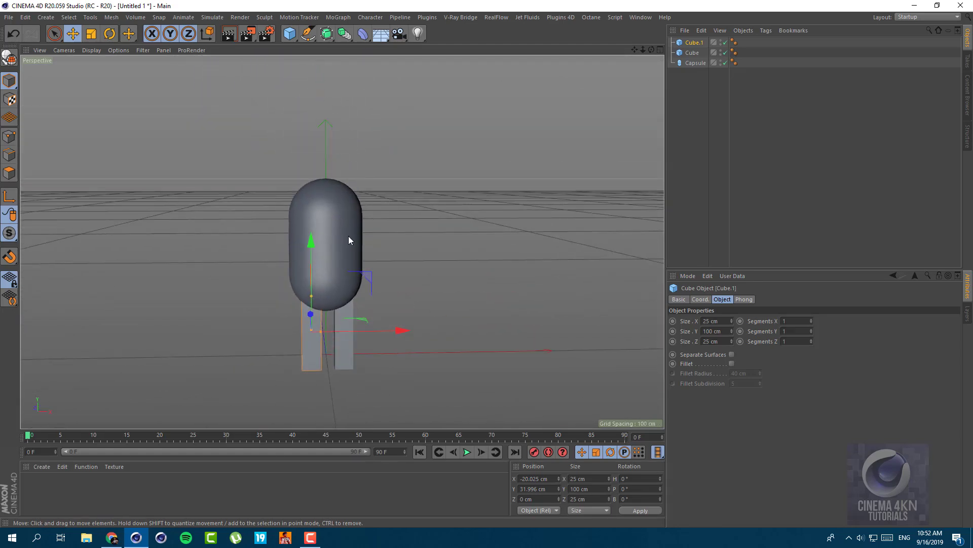
Create a copy of the second leg rotated to a bank angle of -90° for an arm
click(110, 34)
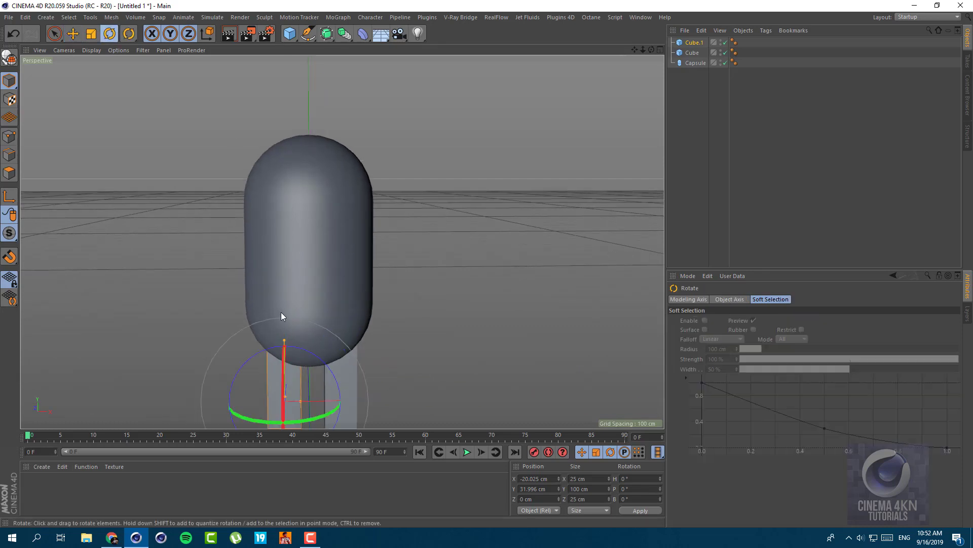
drag(262, 352, 216, 440)
key(ctrl+c)
key(ctrl+v)
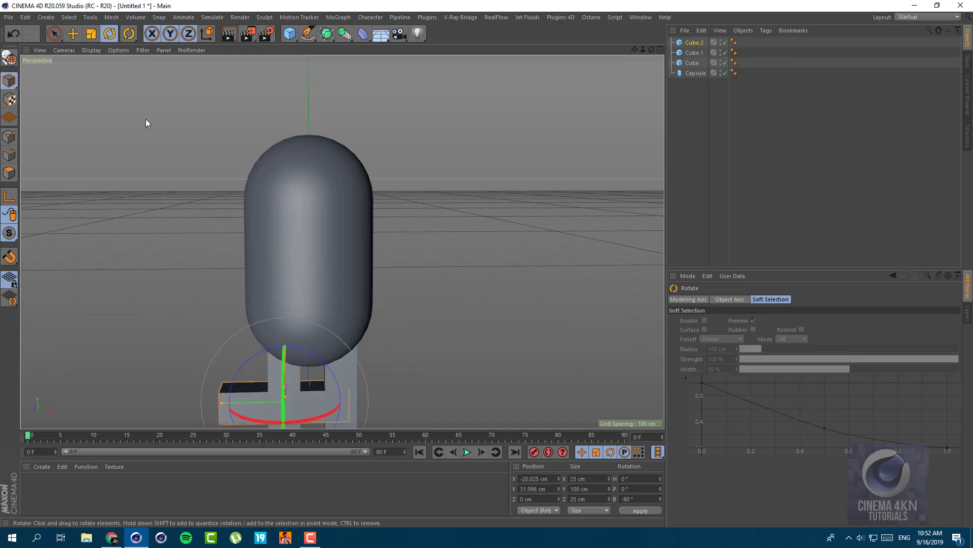
Move the horizontal arm cube up and out to the capsule's side, at about X -94.7 cm and Y 157.4 cm
click(73, 34)
drag(284, 312, 273, 153)
drag(208, 244, 96, 222)
Duplicate the arm to the opposite side of the capsule, at about X 97 cm
scroll(266, 248, up, 3)
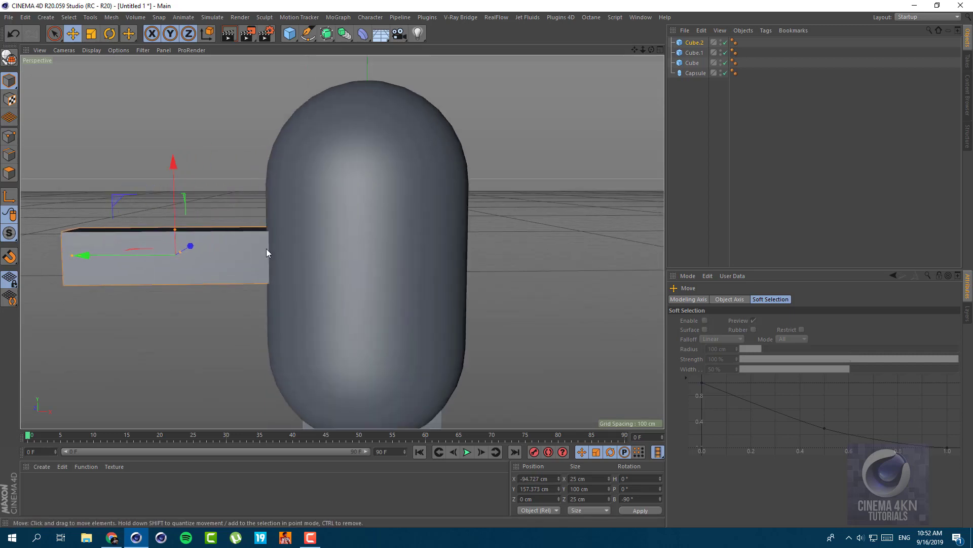
scroll(266, 248, up, 3)
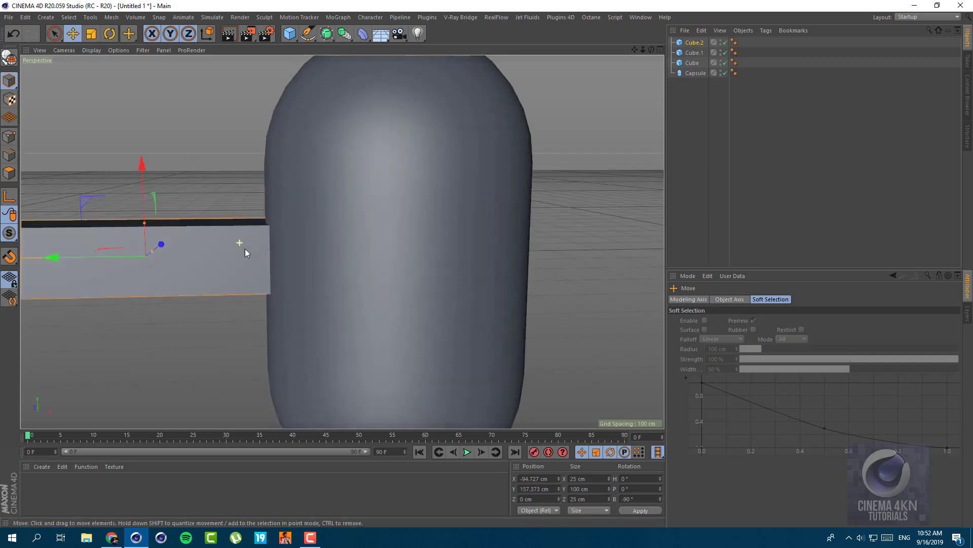
alt+drag(241, 245, 351, 245)
alt+middle_drag(351, 245, 119, 277)
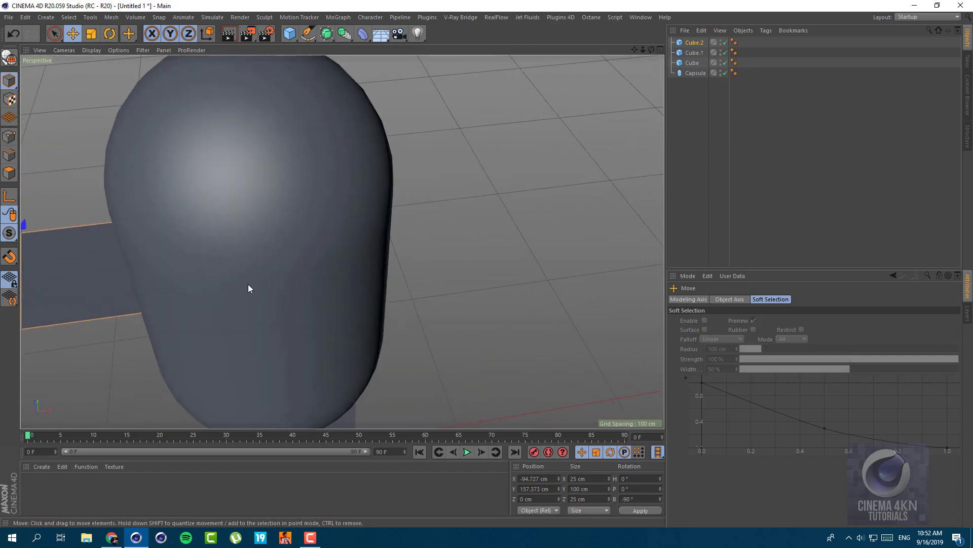
scroll(258, 316, down, 5)
drag(59, 289, 333, 243)
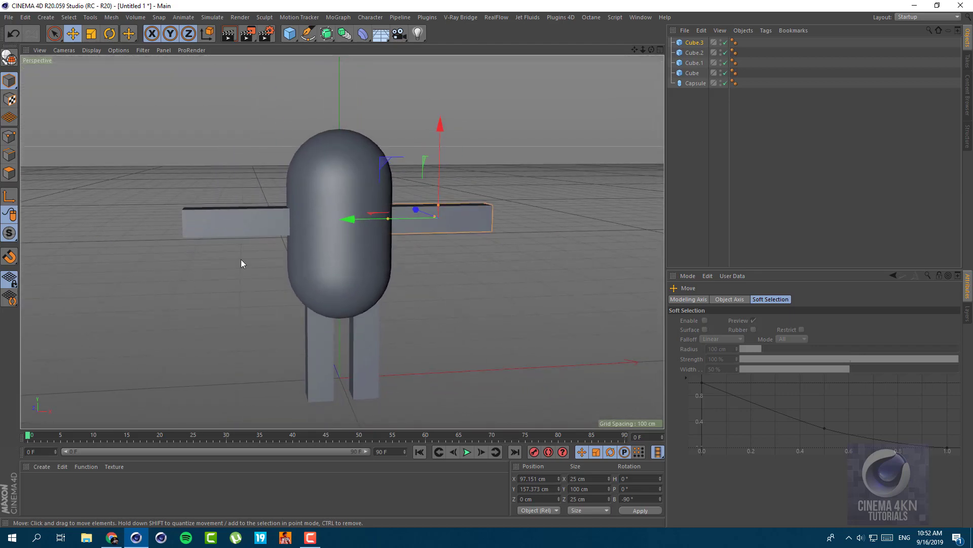
Convert all four arm and leg cubes to editable polygon objects and switch to Polygon mode
shift+click(698, 73)
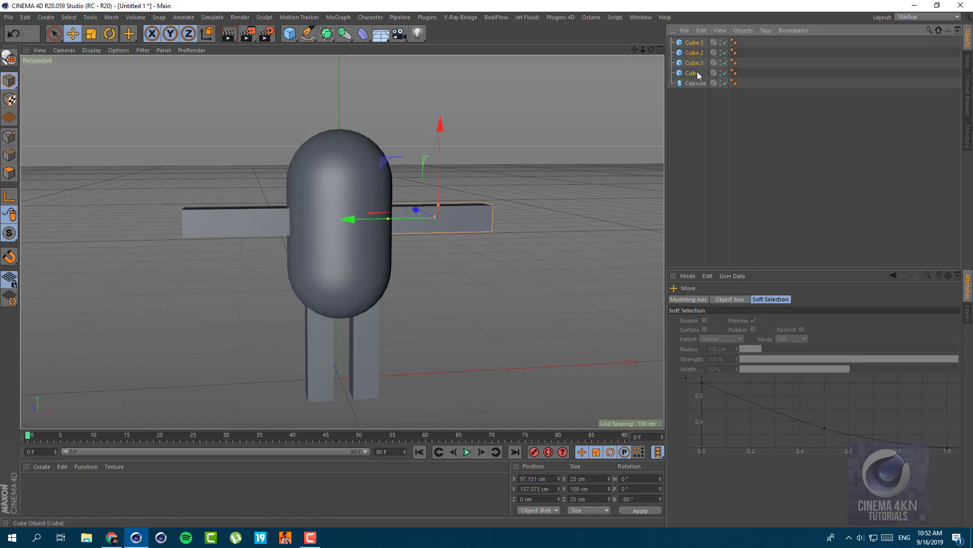
click(9, 60)
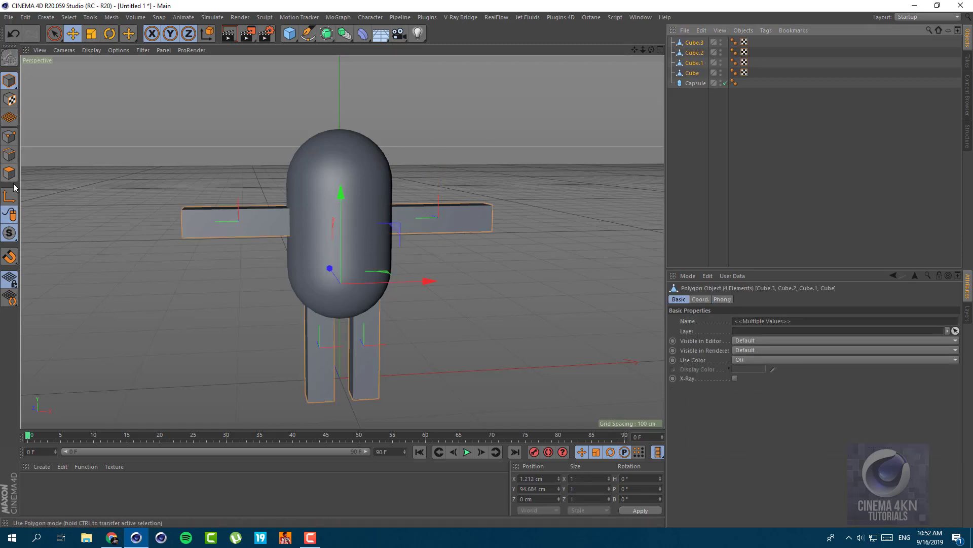
click(9, 173)
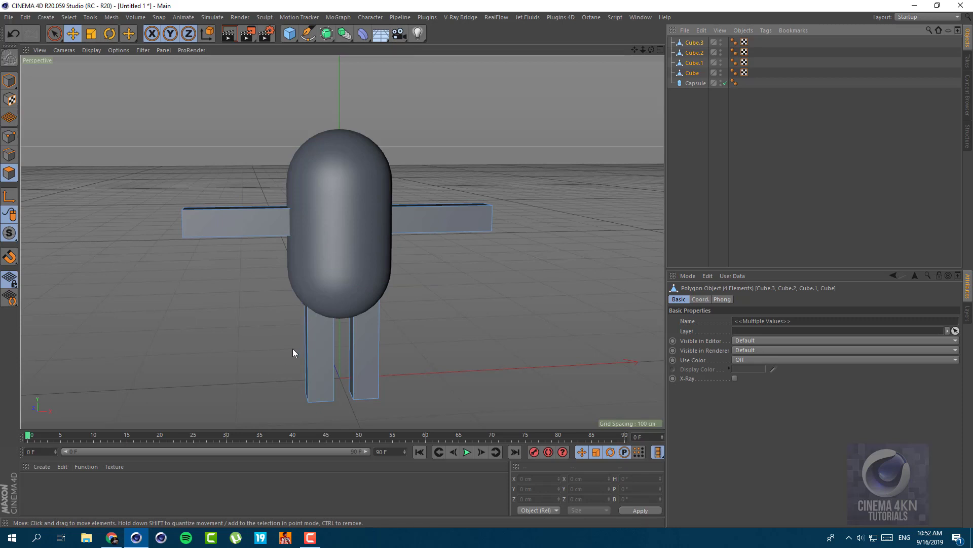
In the front view, set up Rectangle Selection with Tolerant Selection on and Only Select Visible Elements off
alt+middle_drag(263, 316, 249, 237)
middle_click(290, 296)
middle_click(384, 355)
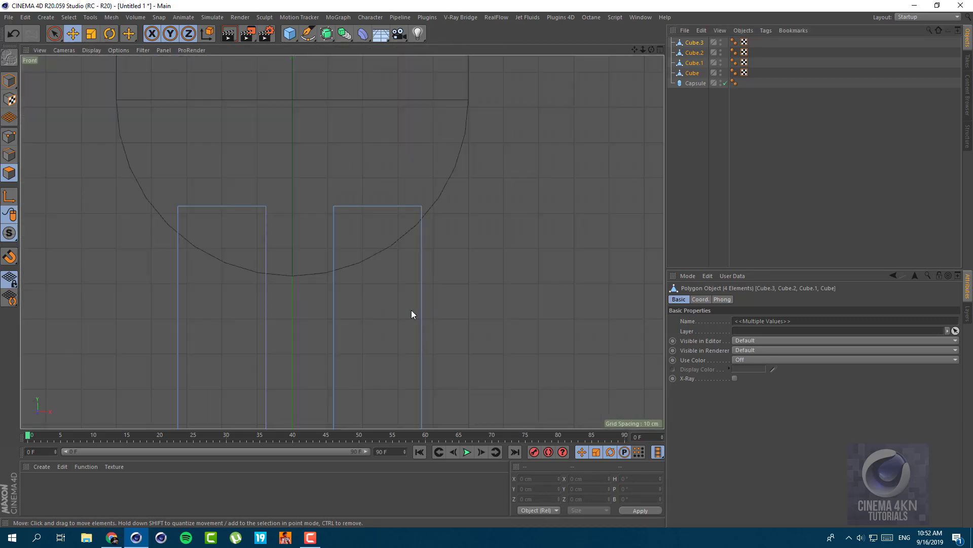
drag(54, 33, 85, 68)
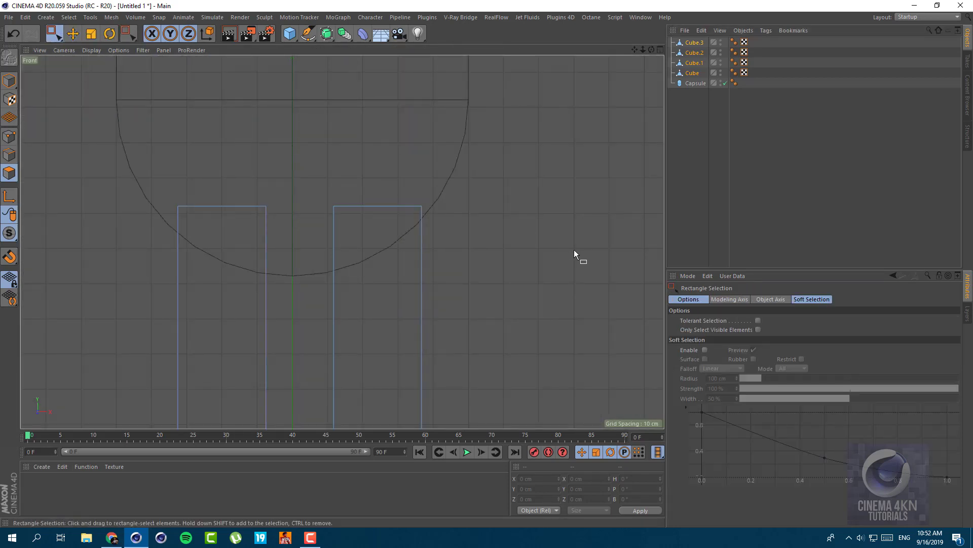
click(758, 320)
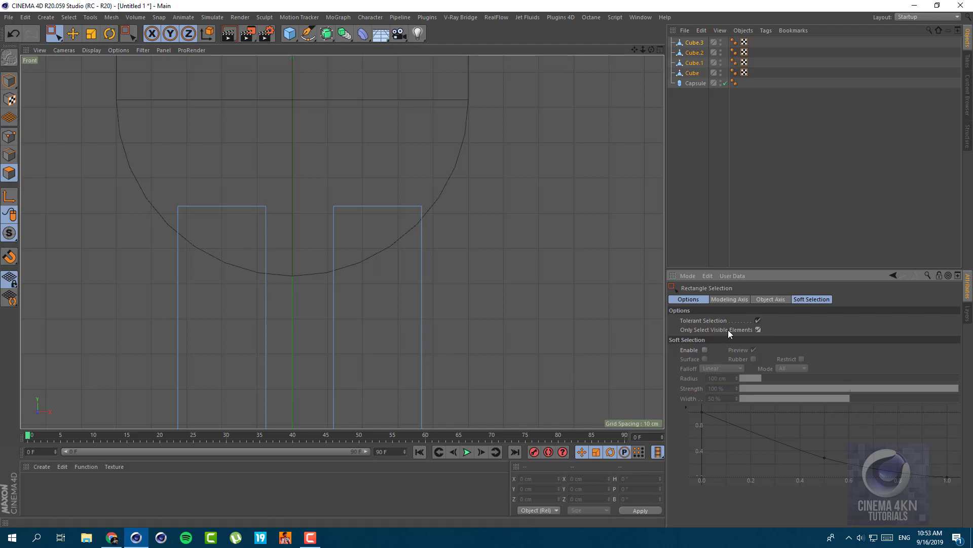
click(758, 329)
Select all polygons of both legs and both arms with rectangle selections in the front view, and return to the perspective view
scroll(393, 132, down, 5)
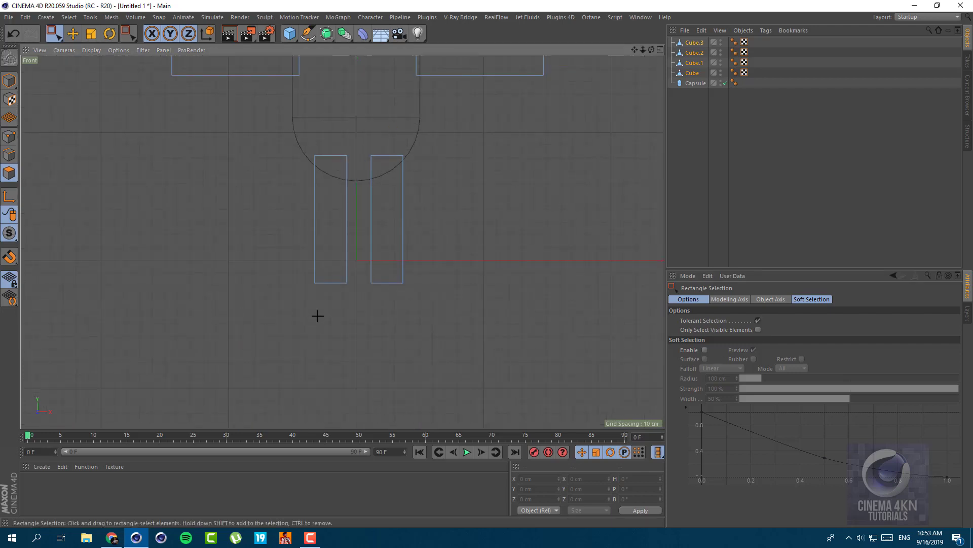
drag(317, 318, 299, 334)
drag(263, 289, 456, 254)
alt+middle_drag(394, 167, 360, 337)
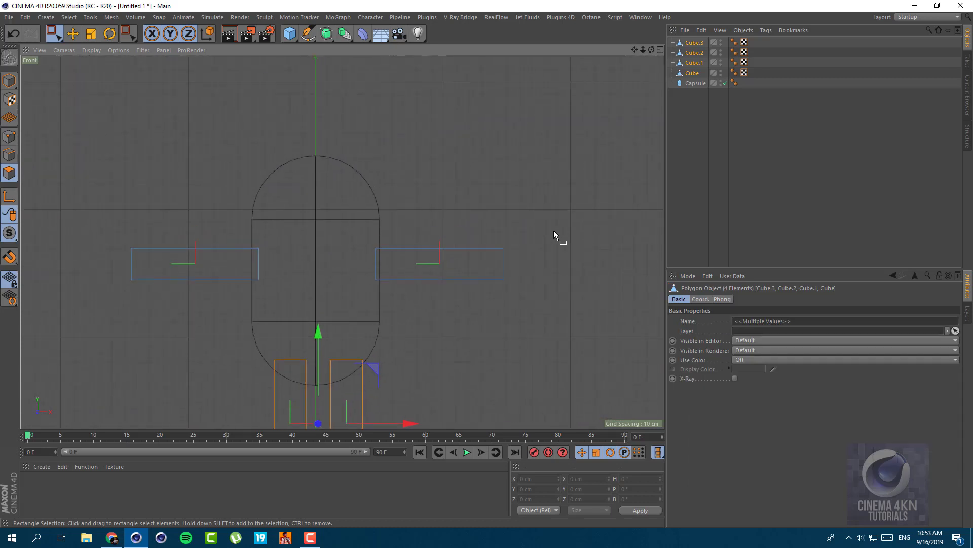
shift+drag(551, 226, 441, 316)
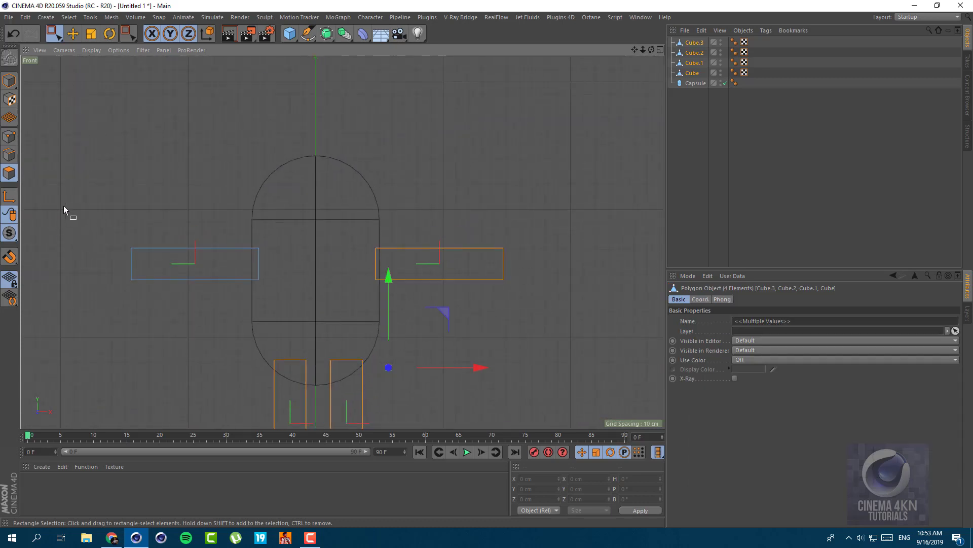
shift+drag(64, 207, 159, 297)
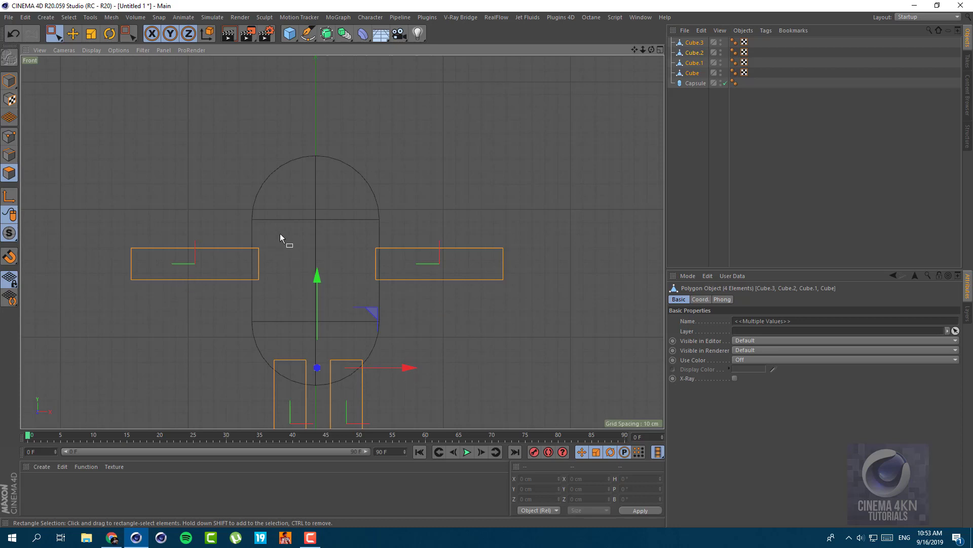
middle_click(257, 227)
middle_click(268, 188)
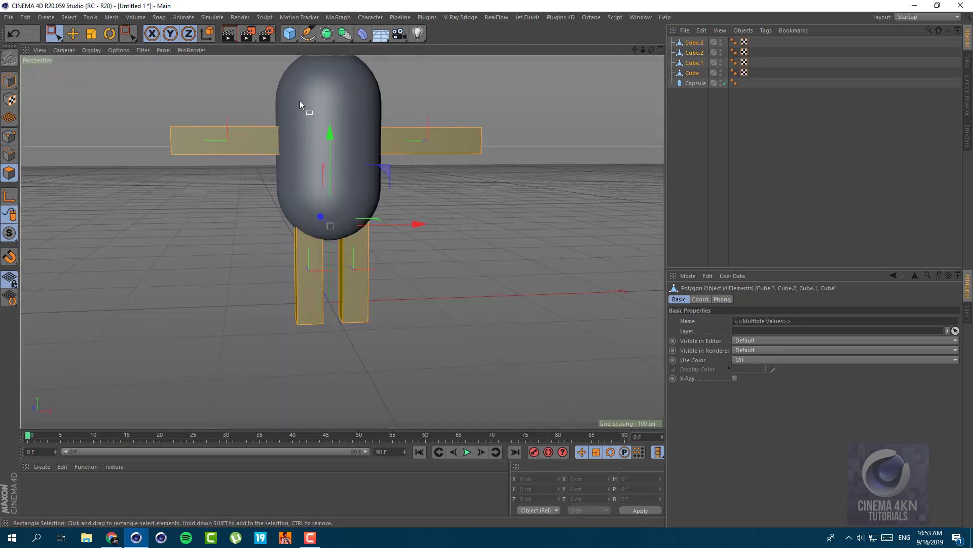
Try to subdivide the selected limb polygons with one level of Smooth Subdivision
scroll(300, 114, up, 2)
alt+drag(284, 160, 301, 178)
alt+middle_drag(302, 178, 318, 242)
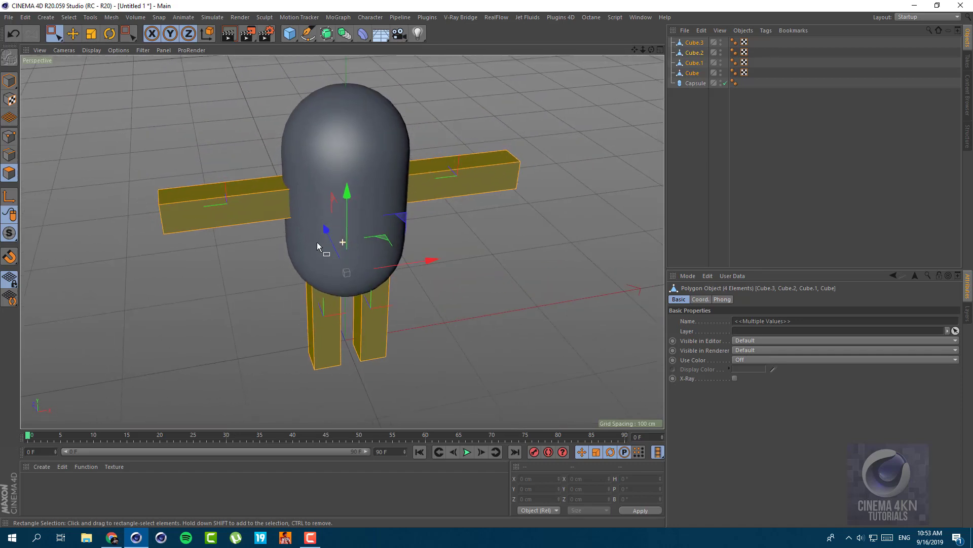
right_click(272, 270)
click(407, 478)
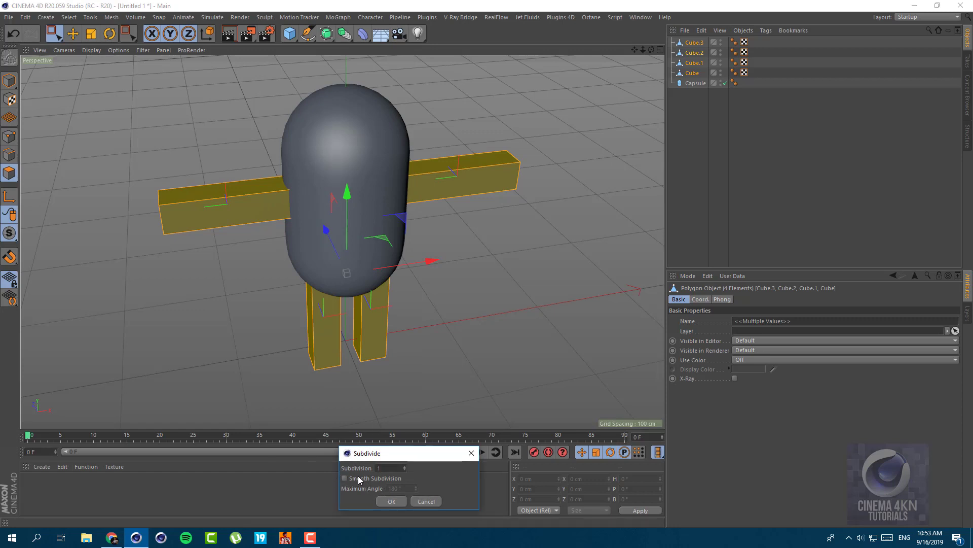
click(344, 479)
click(391, 501)
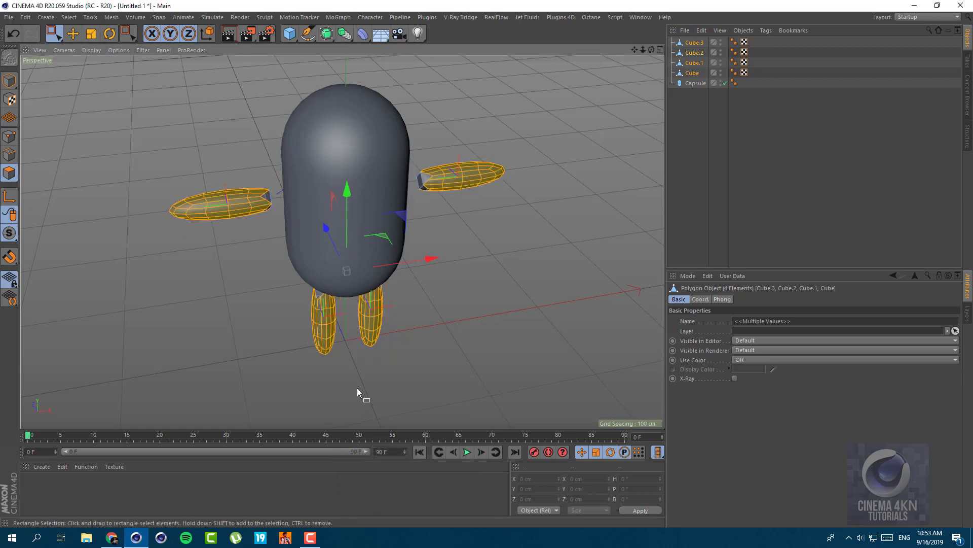
key(ctrl+z)
right_click(293, 342)
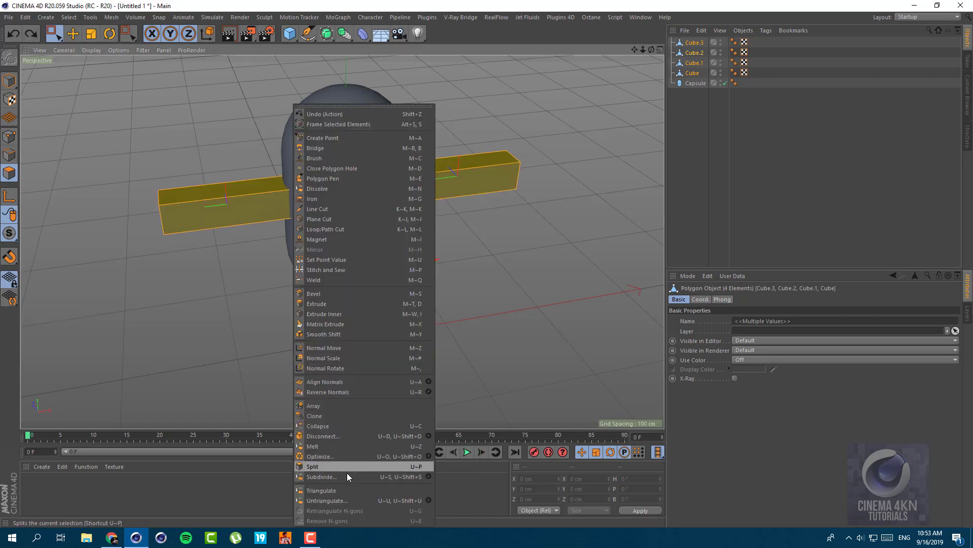
click(346, 475)
key(ctrl+z)
Subdivide the selected arm and leg polygons by one level with Smooth Subdivision off
right_click(305, 364)
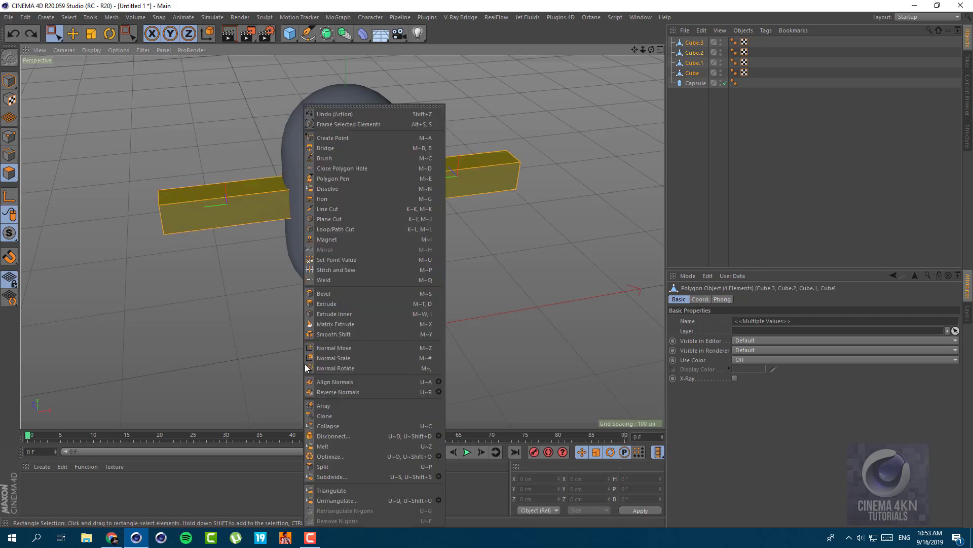
click(439, 476)
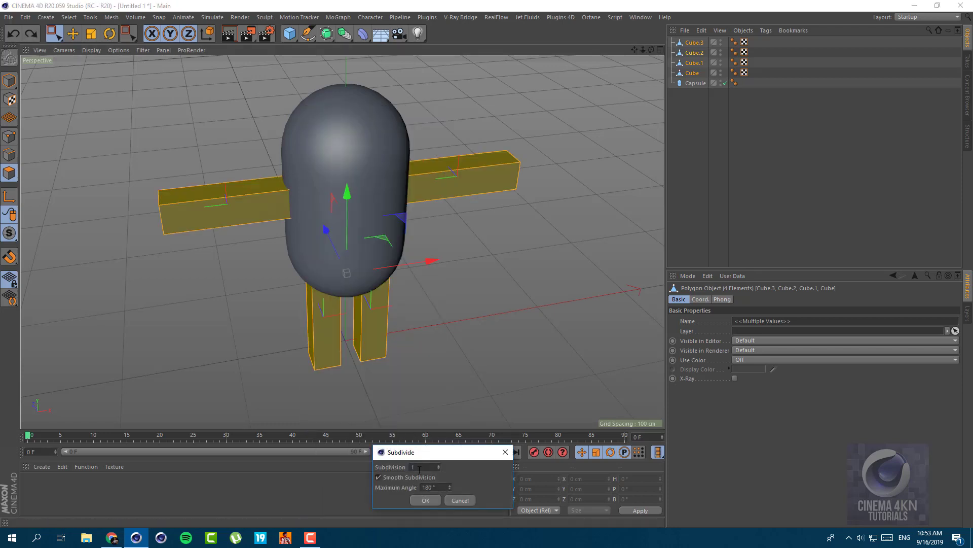
click(394, 476)
click(426, 500)
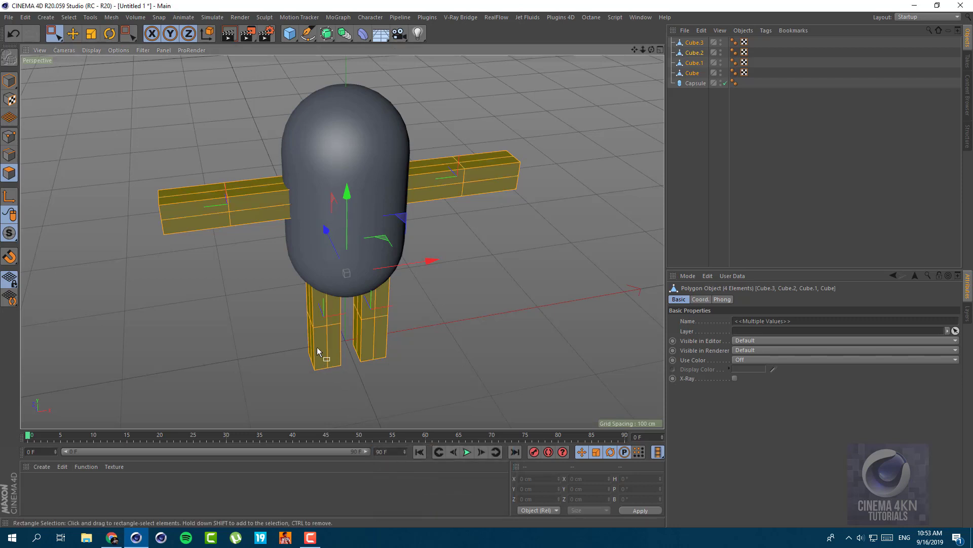
Try a smooth one-level subdivision on the already subdivided arms and legs, and undo it
right_click(248, 286)
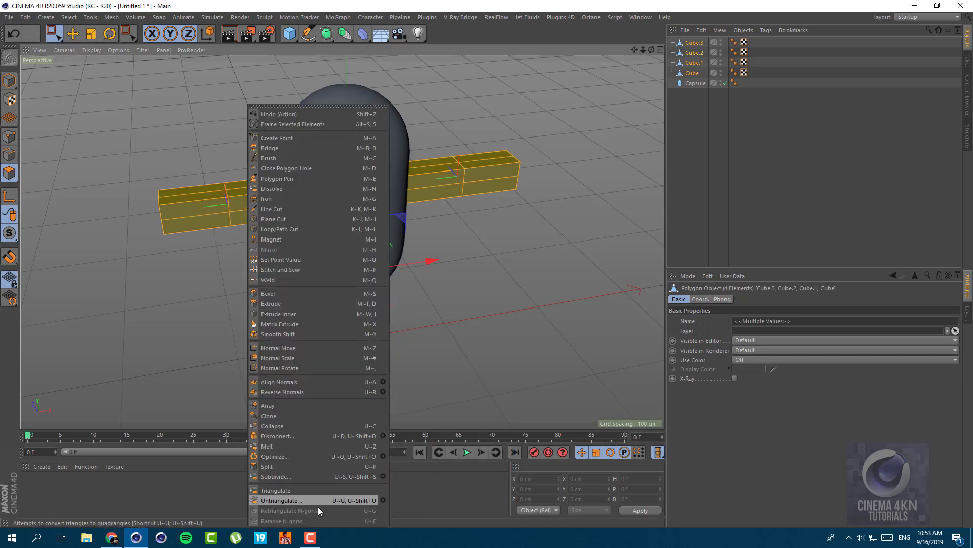
click(384, 475)
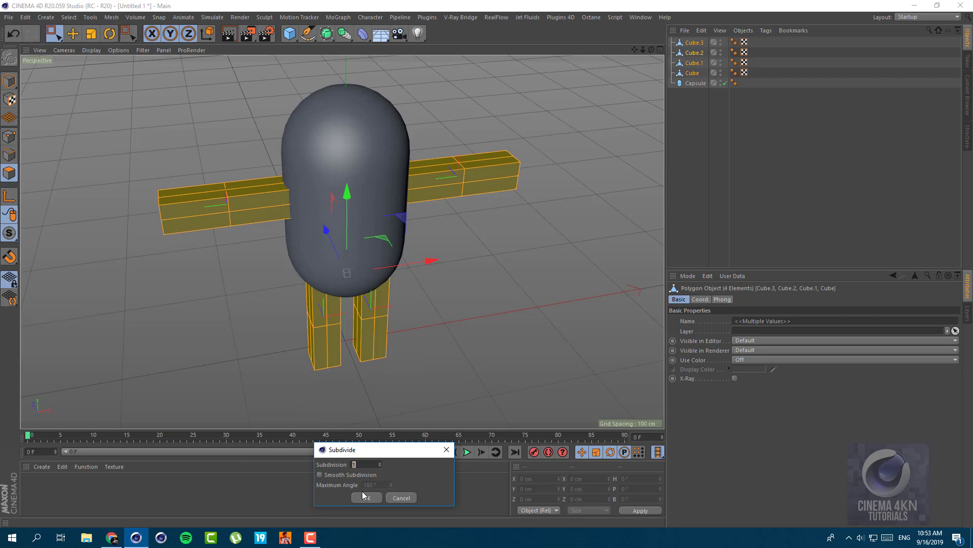
click(337, 474)
click(367, 498)
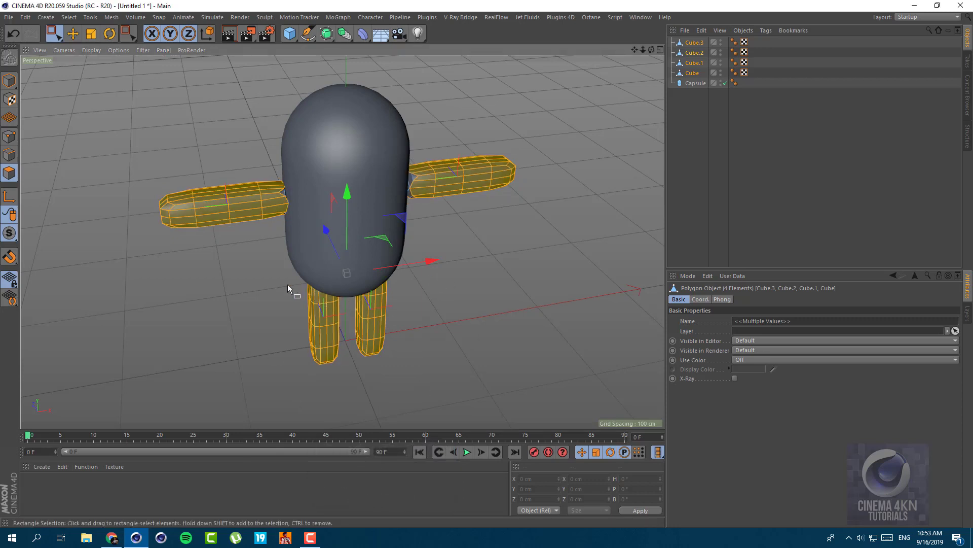
key(ctrl+z)
Subdivide the arms and legs by a second level without smoothing
right_click(287, 300)
click(400, 476)
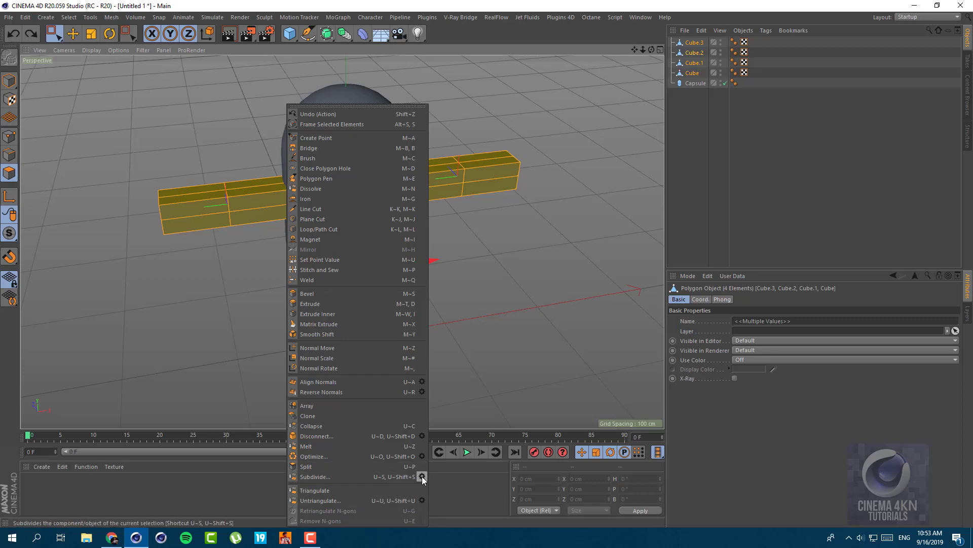
click(369, 476)
click(404, 497)
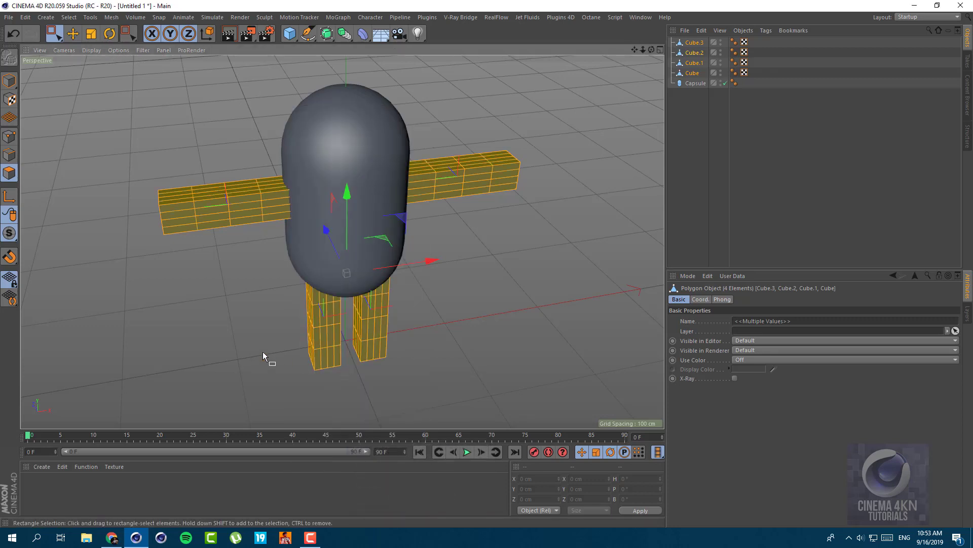
Round the limb ends by subdividing once more with Smooth Subdivision on and a maximum angle of 180°
right_click(264, 353)
click(400, 476)
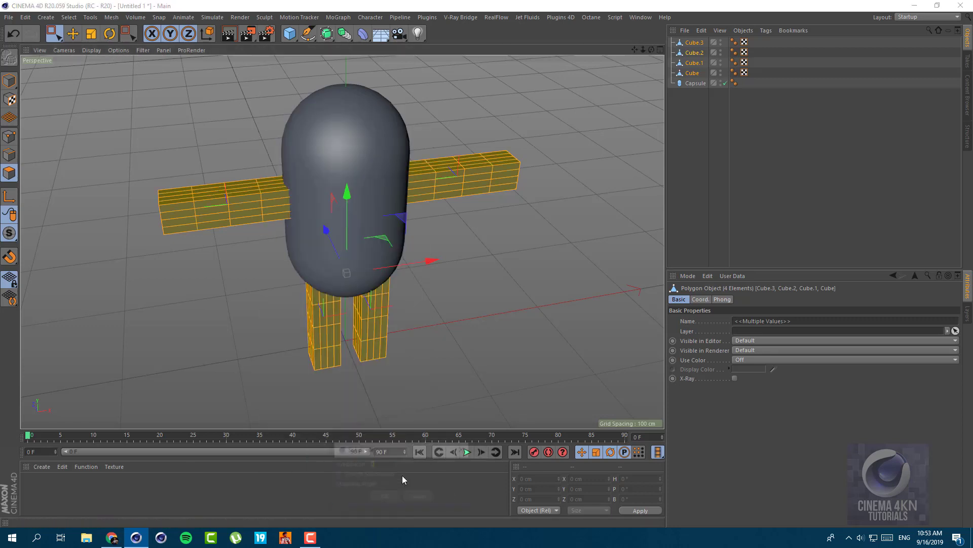
click(338, 474)
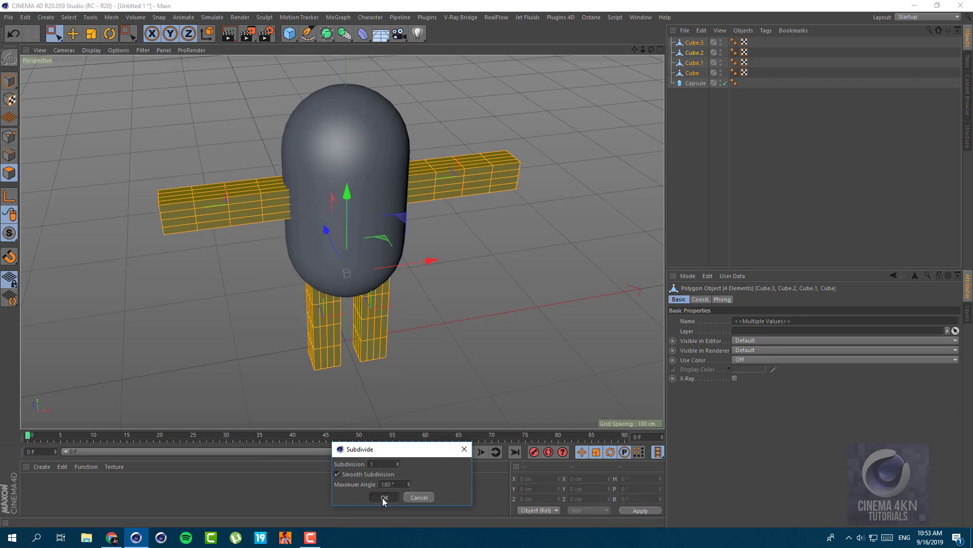
click(383, 497)
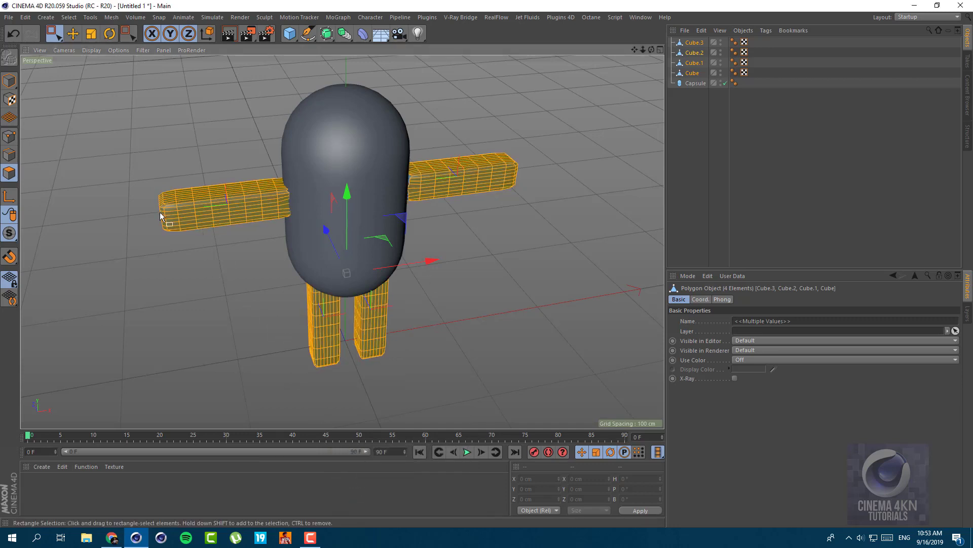
Switch to Model mode and shift the arm Cube.2 toward the capsule, to about X -91.6 cm and Y 156.4 cm
key(e)
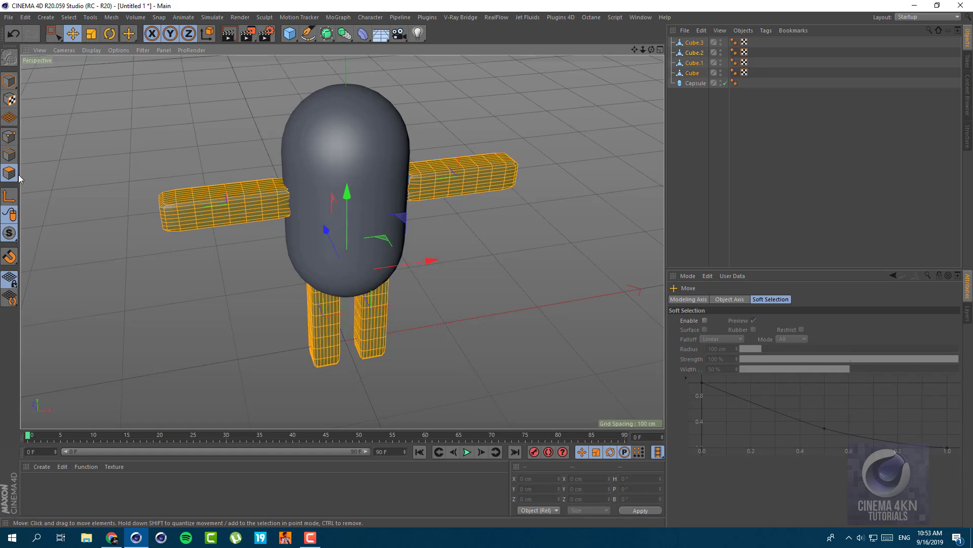
click(9, 81)
click(224, 218)
scroll(251, 191, up, 3)
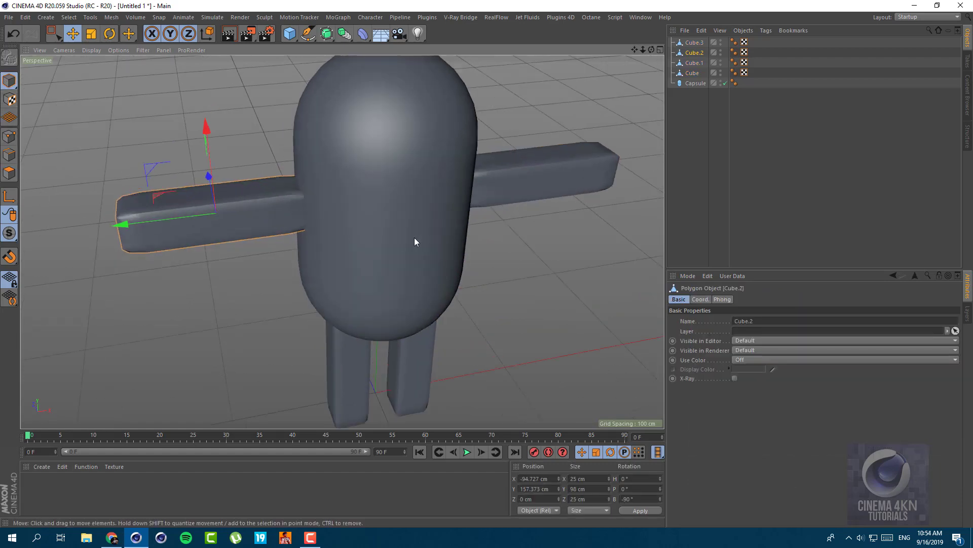
alt+drag(414, 242, 367, 218)
click(513, 256)
click(215, 229)
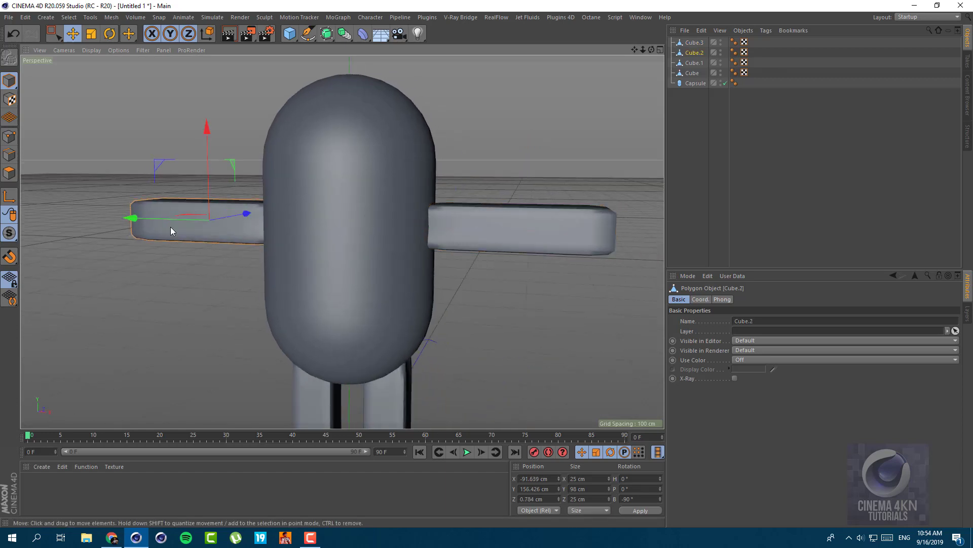
Raise the arm Cube.2 slightly, to about Y 159.1 cm
alt+right_drag(322, 234, 324, 352)
alt+drag(341, 242, 285, 268)
alt+drag(293, 245, 340, 248)
drag(235, 127, 236, 124)
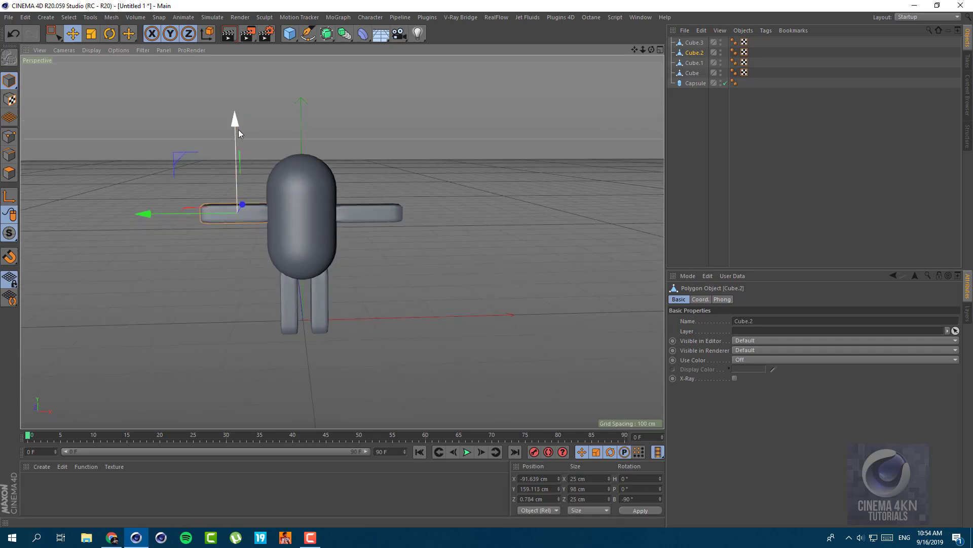
Merge the capsule and all four limb cubes into one polygon object with Connect Objects + Delete
mouse_move(311, 233)
alt+mouse_down()
mouse_move(300, 215)
mouse_move(319, 257)
mouse_move(296, 254)
mouse_move(323, 261)
alt+mouse_up()
alt+right_drag(322, 261, 307, 168)
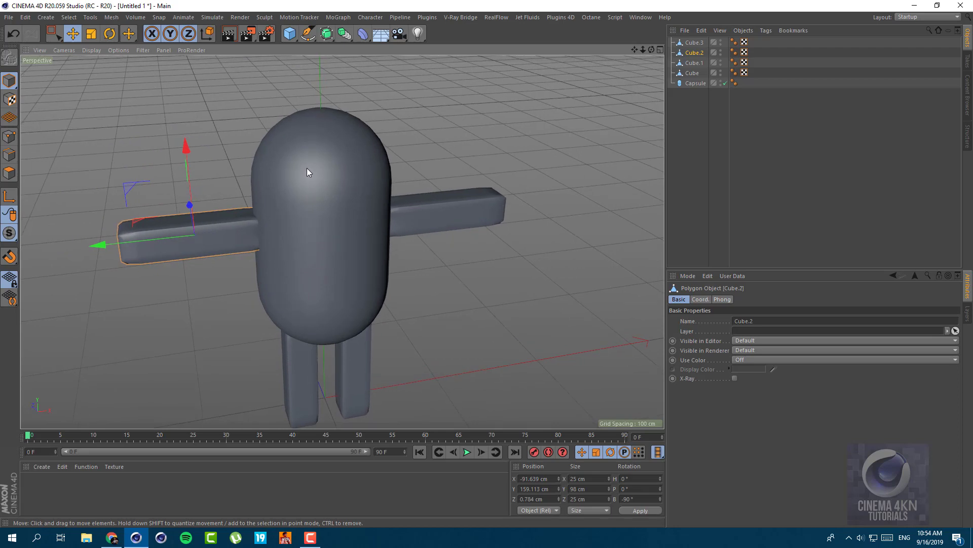
click(685, 84)
shift+click(685, 42)
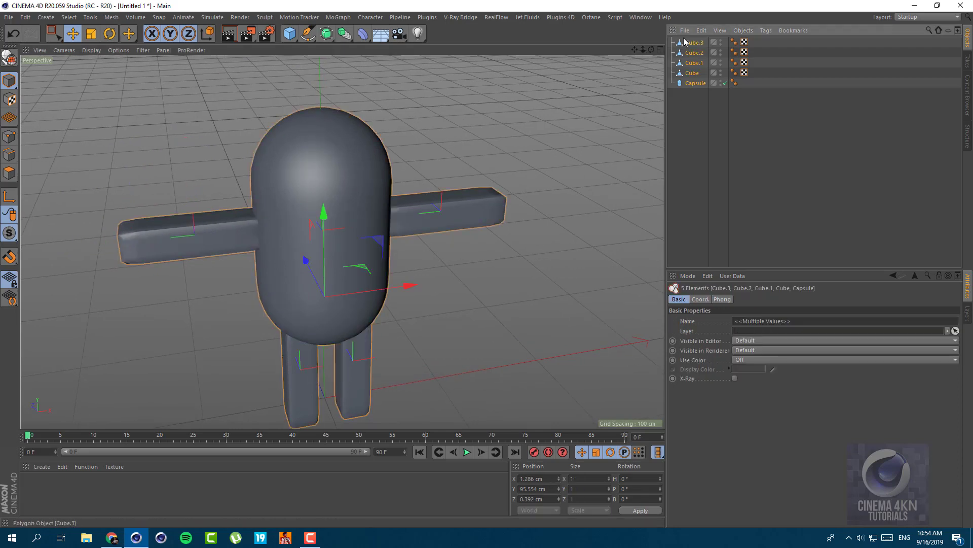
right_click(700, 84)
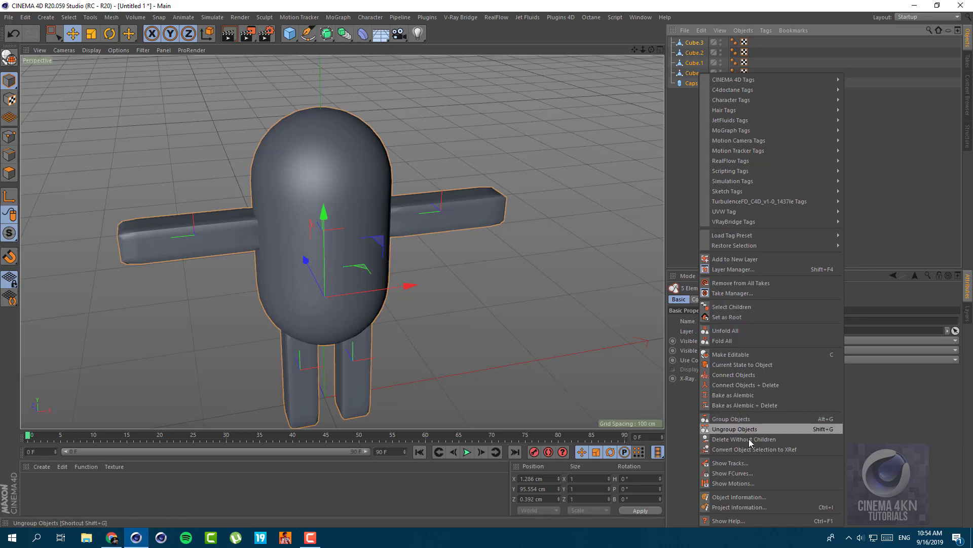
click(753, 387)
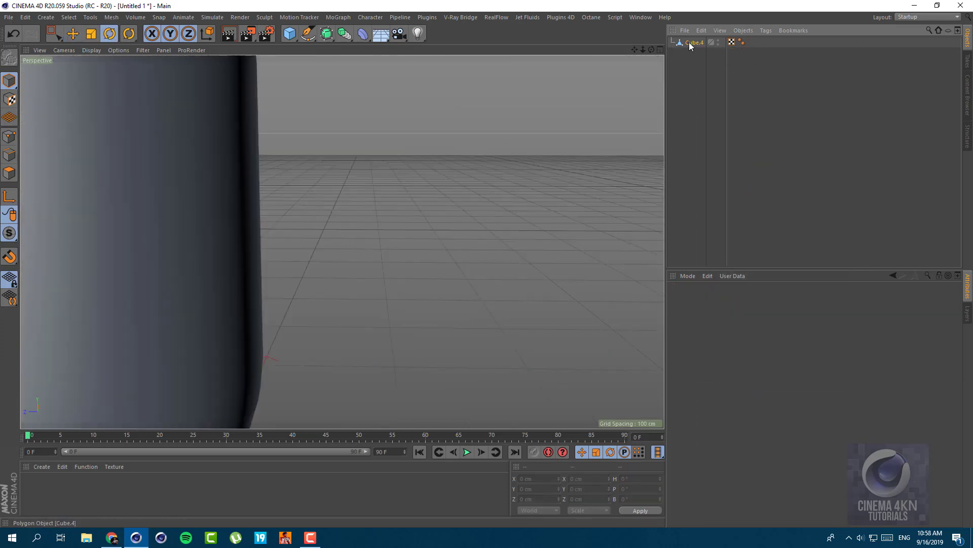
Select the merged character mesh and start exporting the scene in Wavefront OBJ format
click(692, 43)
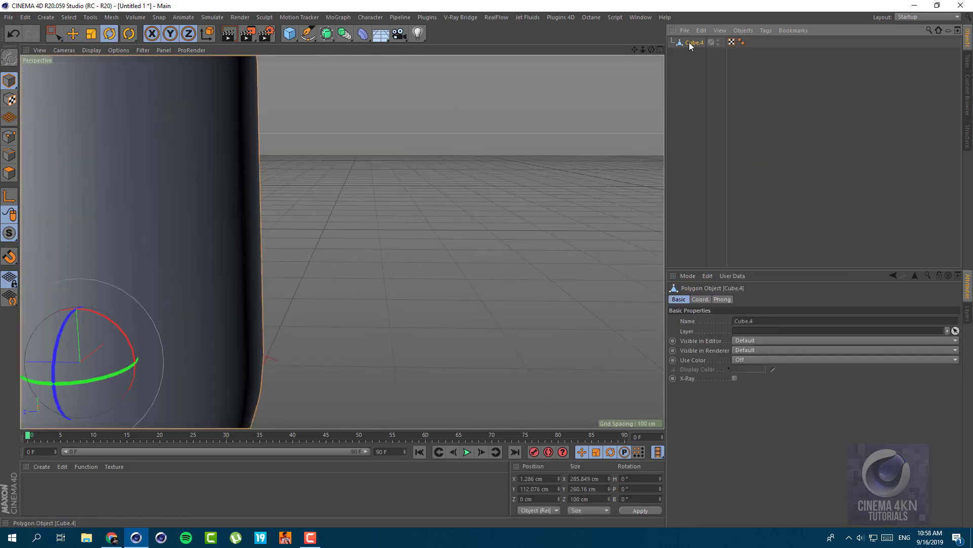
scroll(278, 320, down, 7)
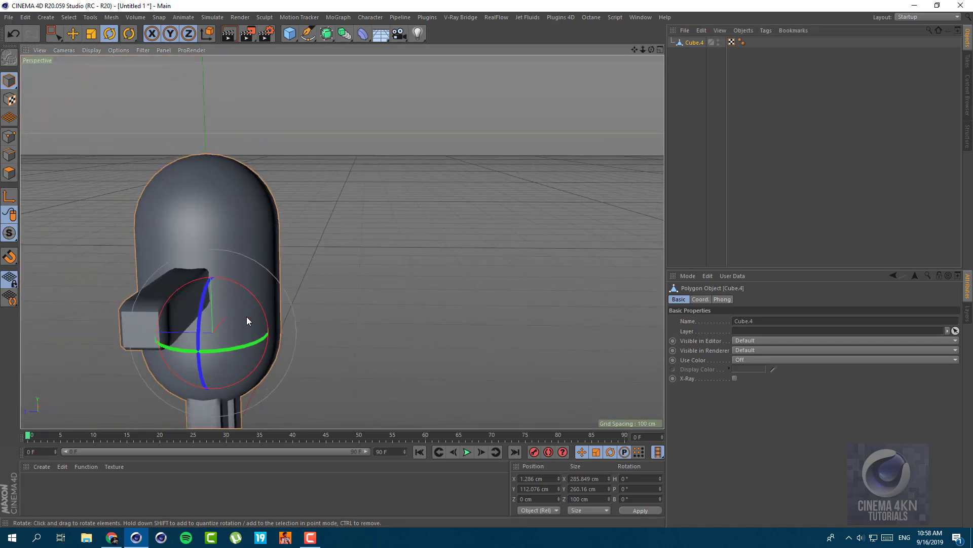
alt+drag(265, 308, 242, 212)
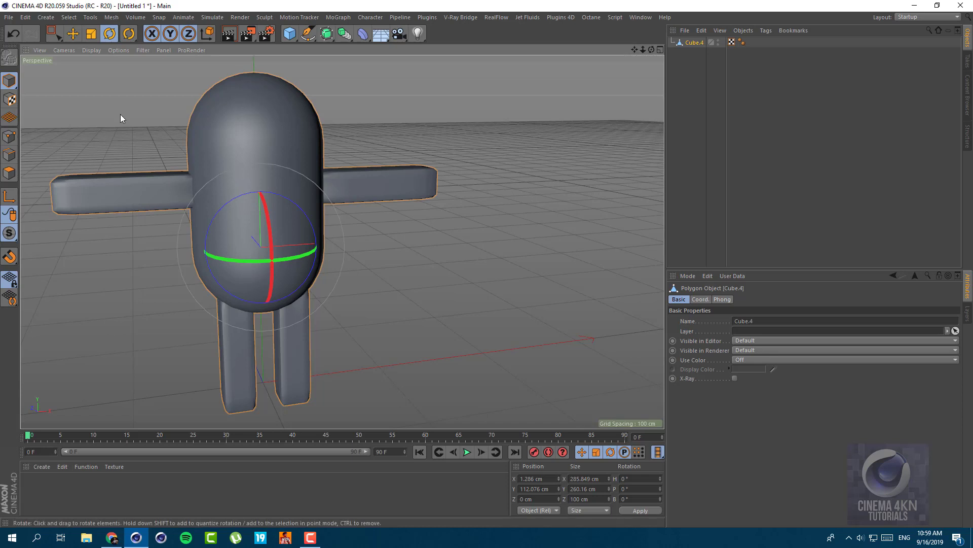
click(11, 17)
mouse_move(109, 213)
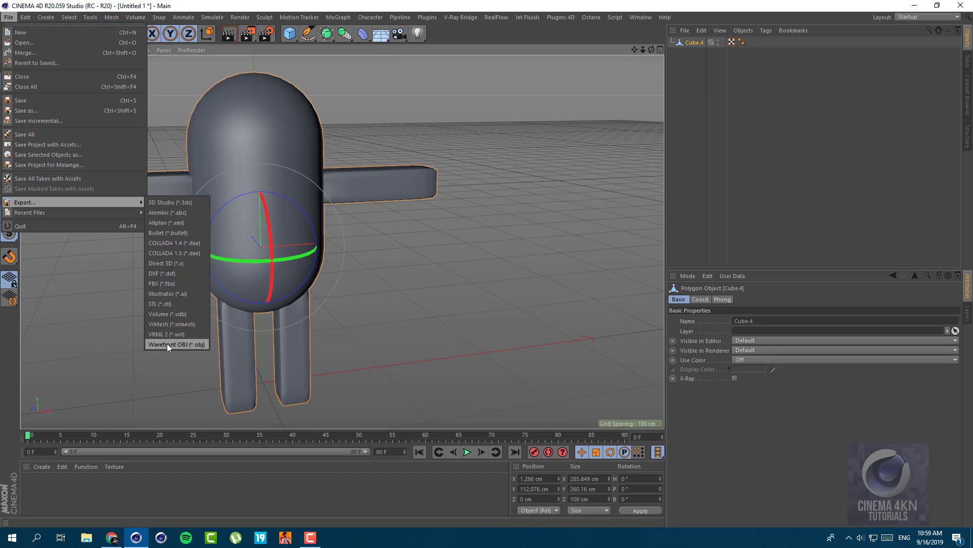
click(196, 344)
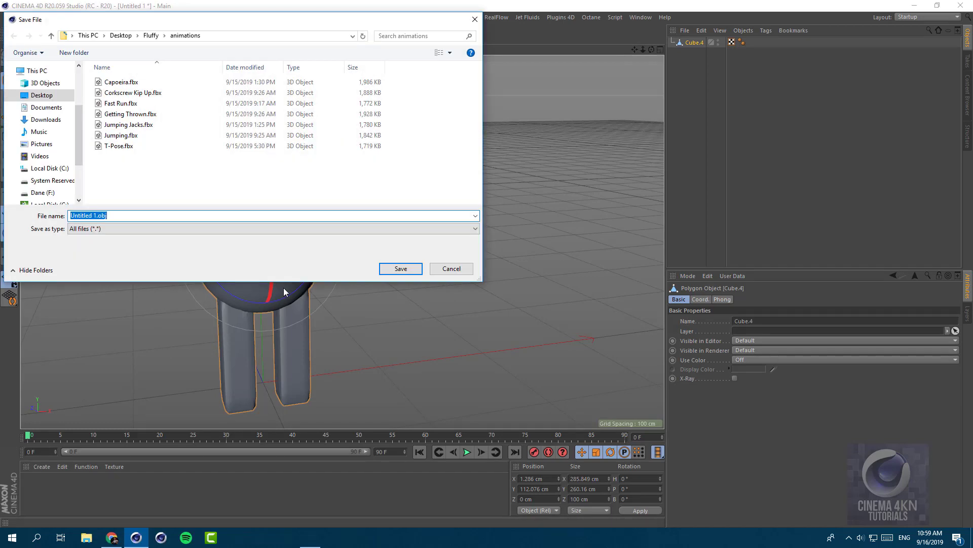
Create a folder named "export" inside the Fluffy folder on the Desktop for the OBJ file
click(151, 36)
right_click(240, 184)
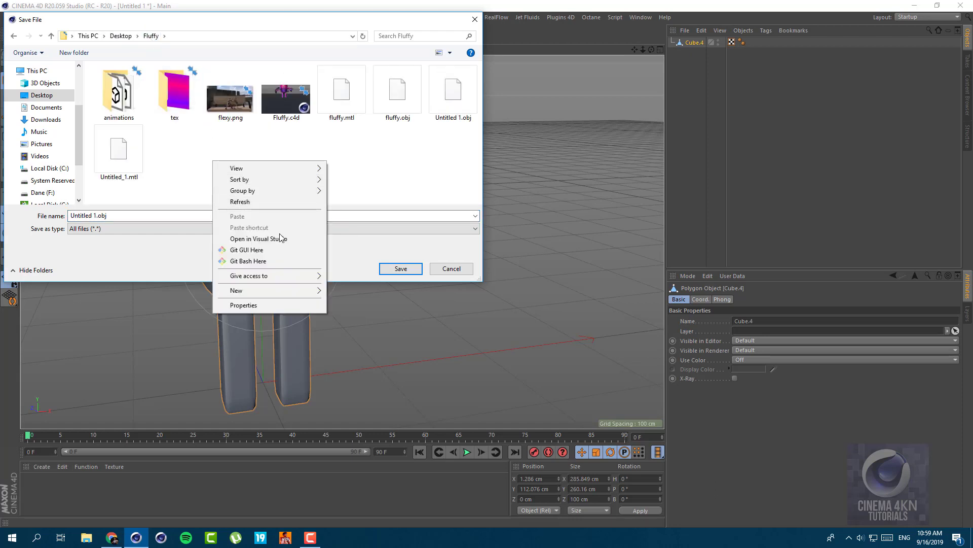
mouse_move(306, 293)
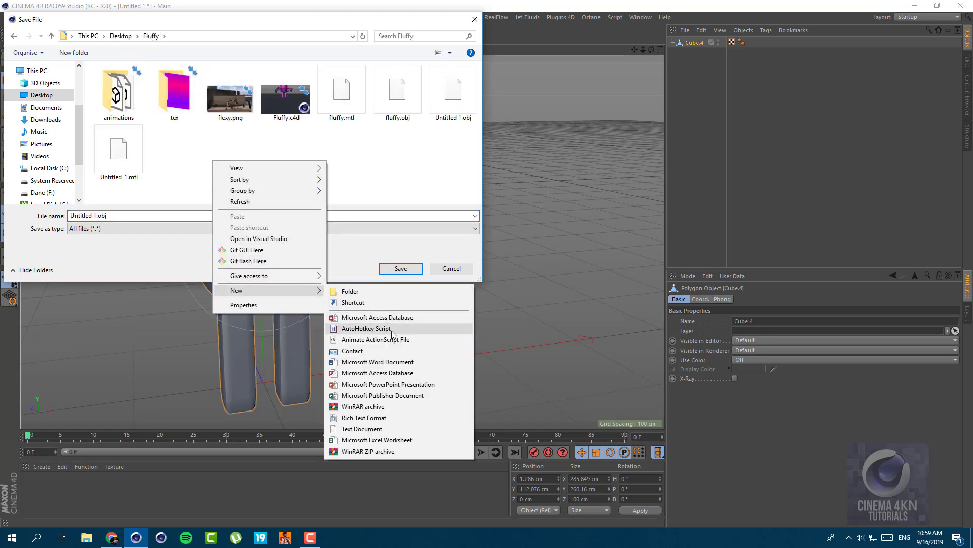
click(379, 292)
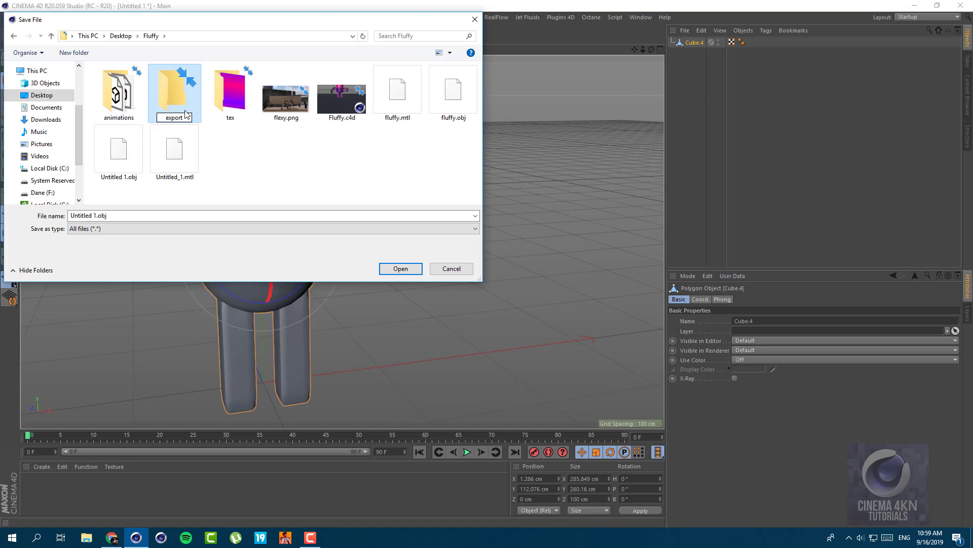
Save the OBJ file as "fluffy" in the export folder and accept the export settings
double_click(186, 113)
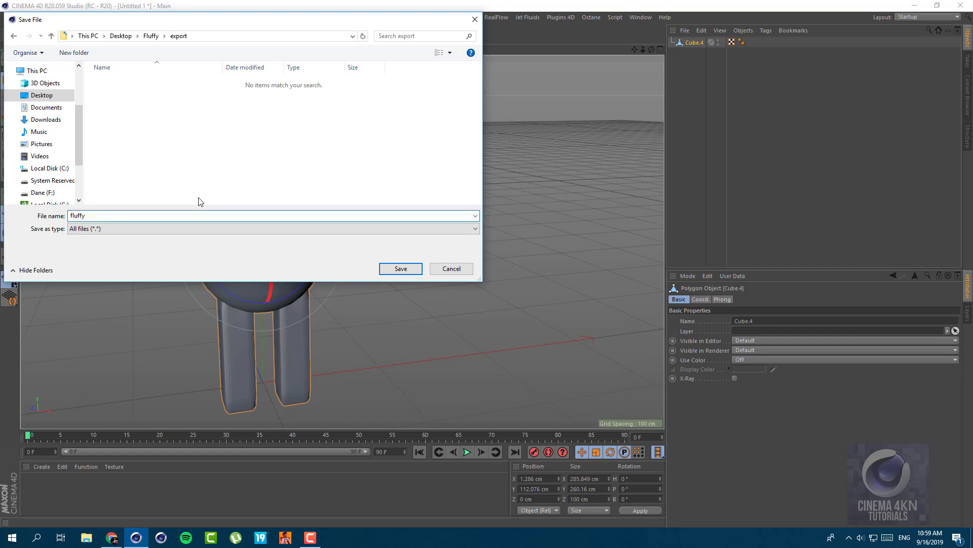
key(Return)
click(179, 309)
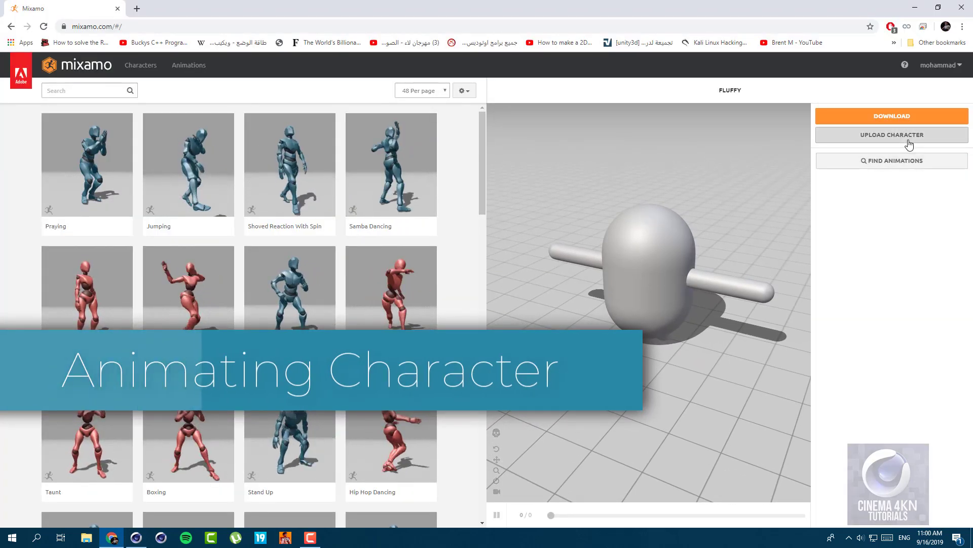
Switch to Mixamo in the browser and upload fluffy.obj from the export folder as a new character
click(852, 135)
click(467, 295)
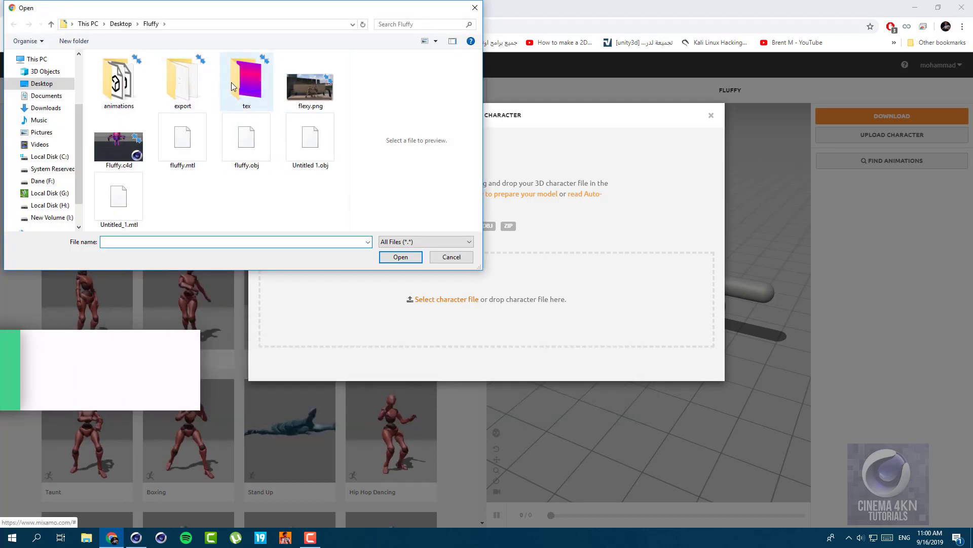
double_click(195, 80)
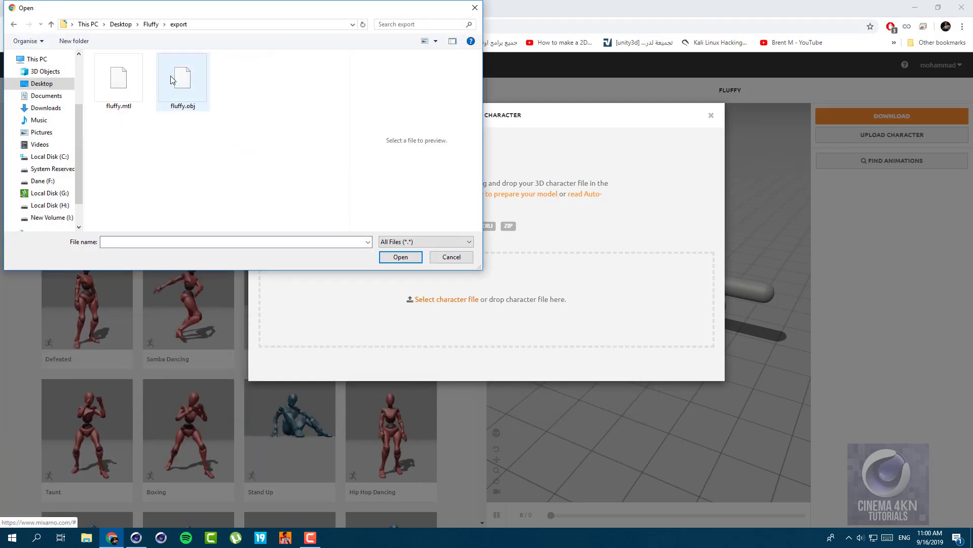
click(191, 109)
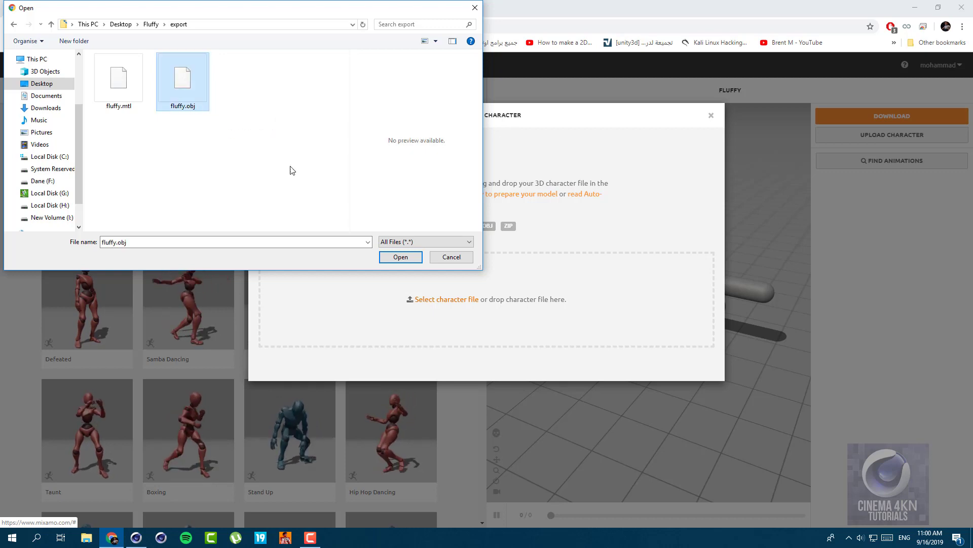
click(401, 256)
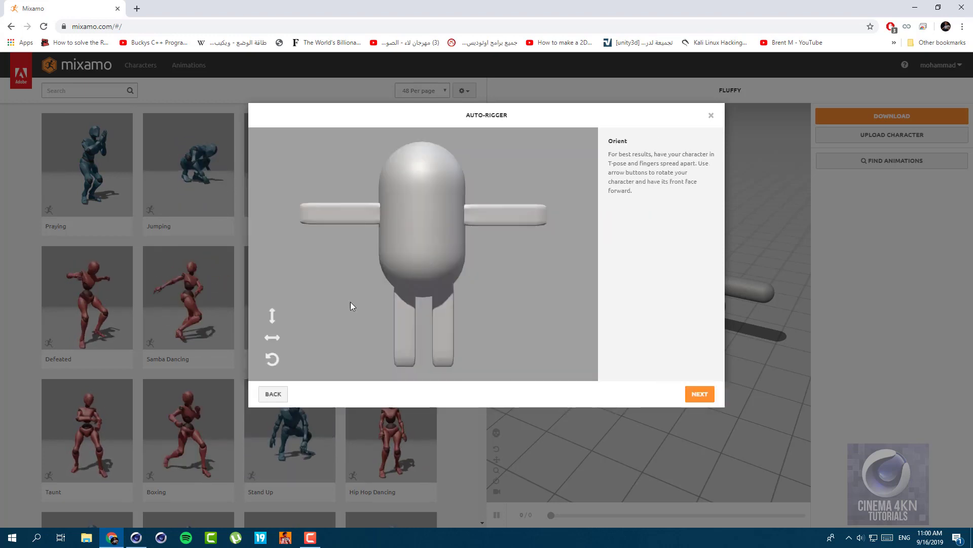
Accept the character's orientation and place the chin, wrist, elbow, knee and groin markers on the body with symmetry on
click(700, 395)
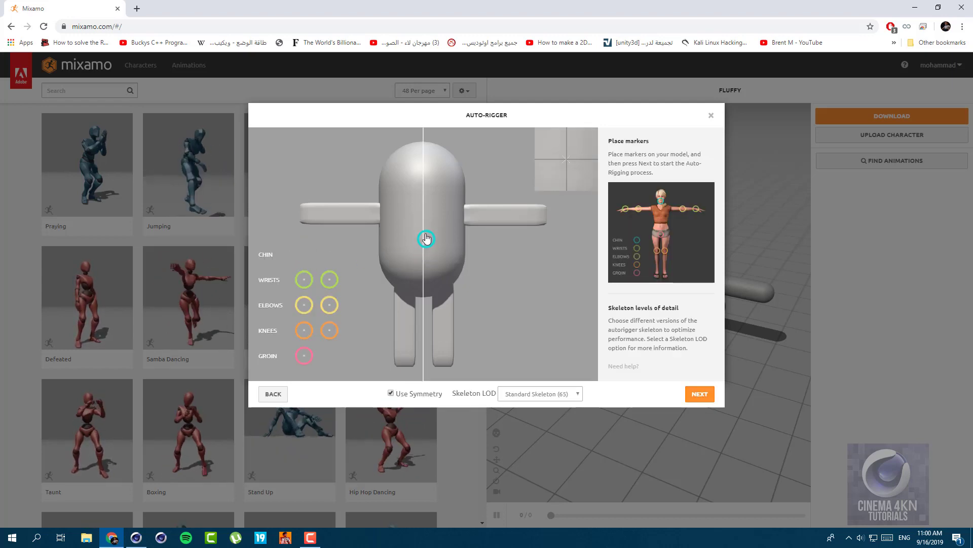
drag(304, 279, 318, 214)
drag(304, 305, 355, 215)
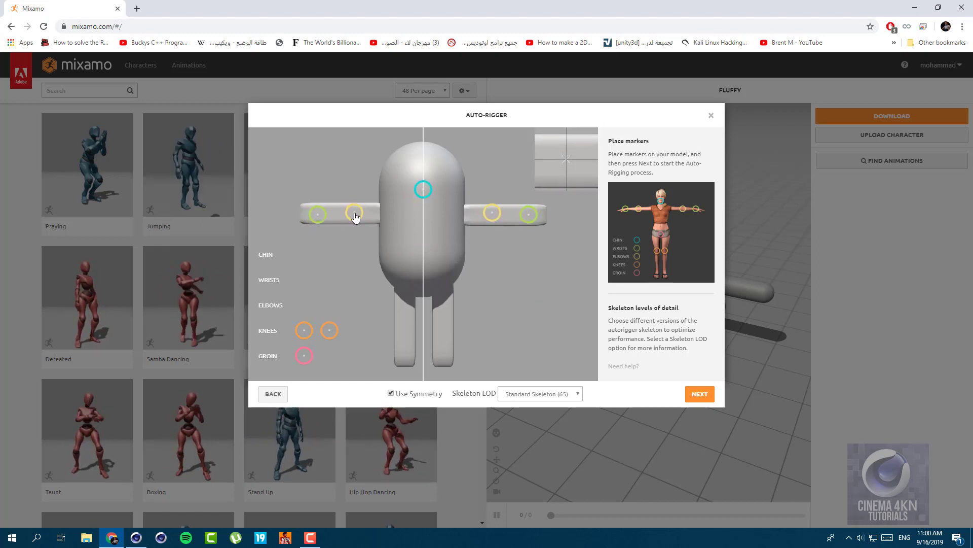
drag(304, 331, 402, 329)
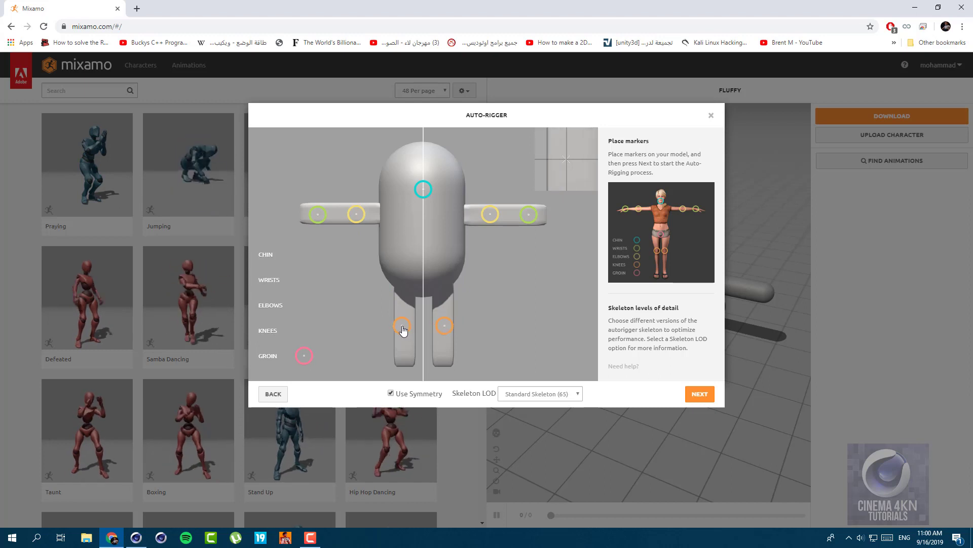
mouse_move(304, 355)
mouse_down()
mouse_move(424, 246)
mouse_move(425, 276)
mouse_up()
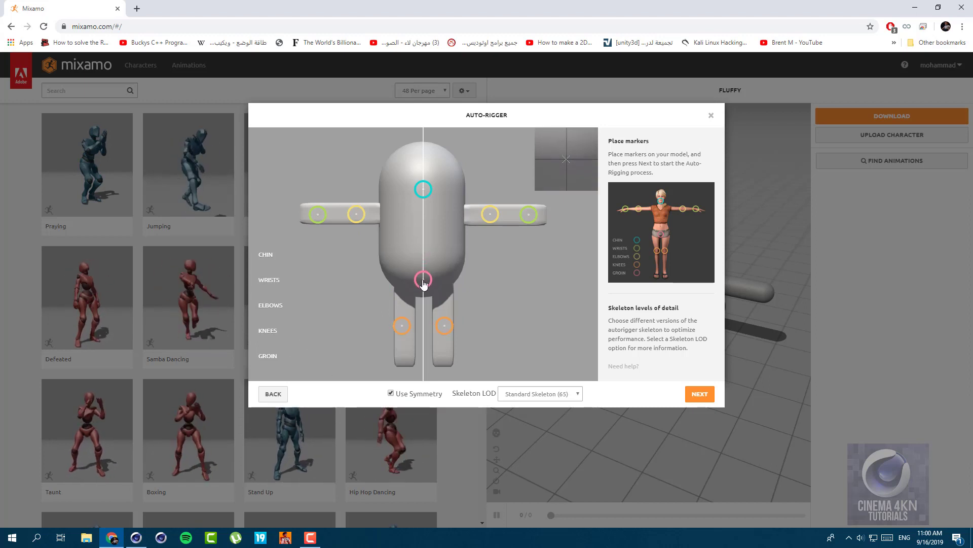
Run the auto-rigger with Standard Skeleton (65) and accept the rigged character
click(698, 394)
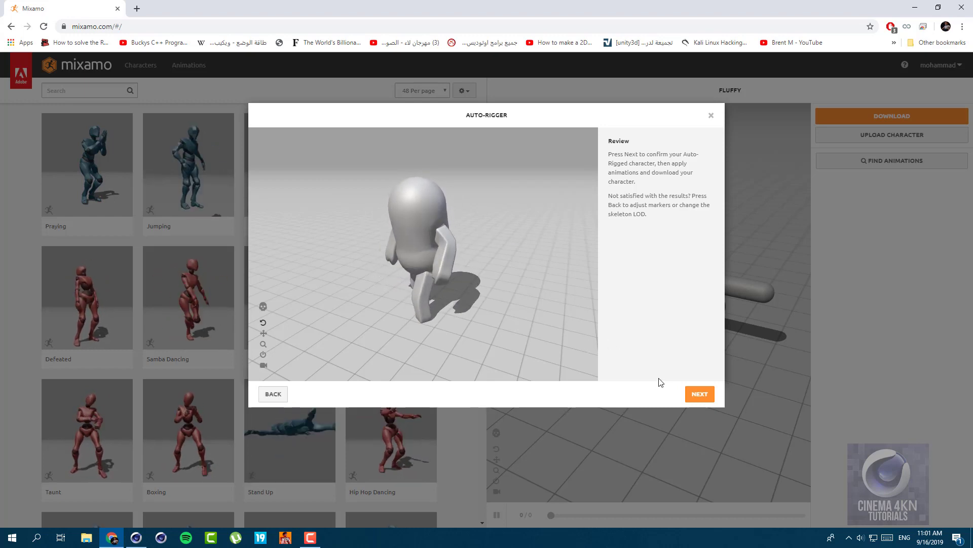
click(698, 398)
click(699, 395)
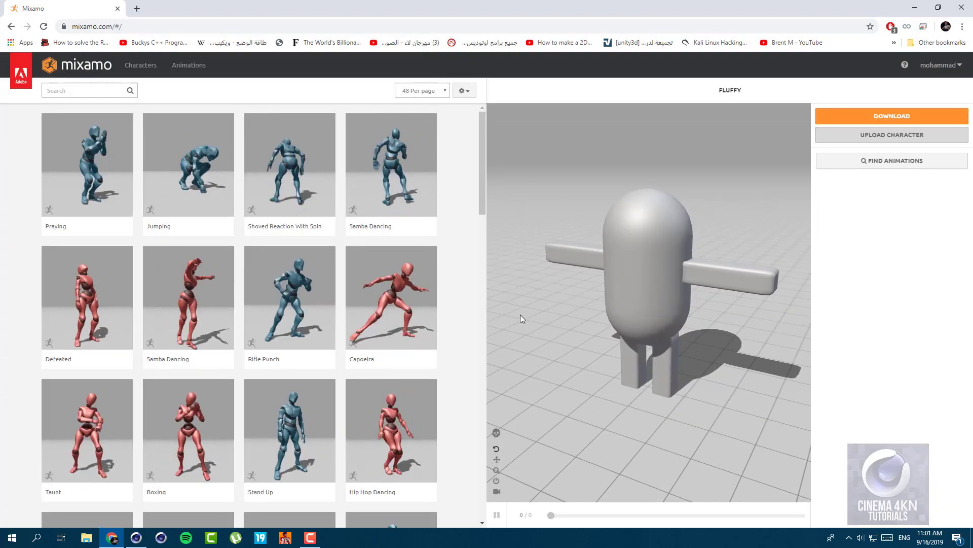
Search the animations for "swing dancing" and apply the second Swing Dancing clip to the character
click(87, 91)
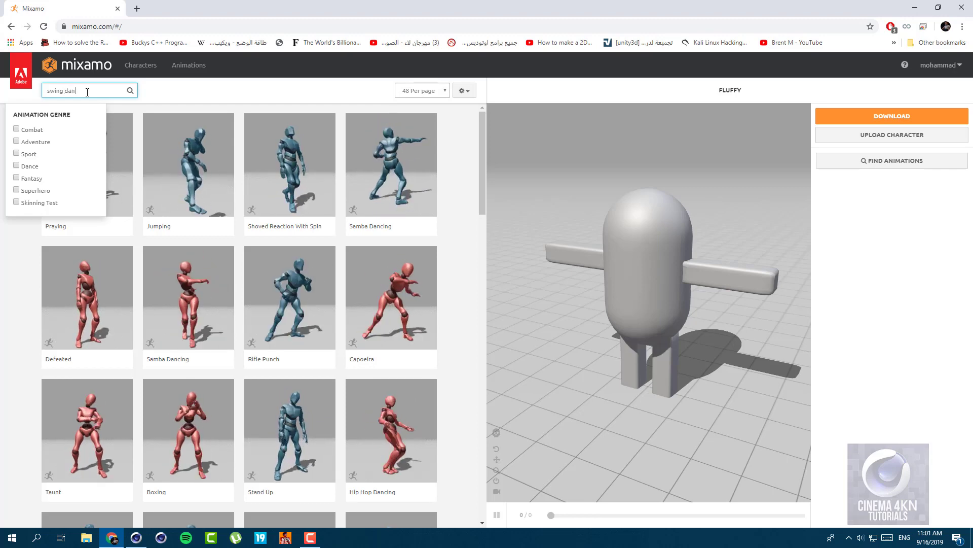
key(Return)
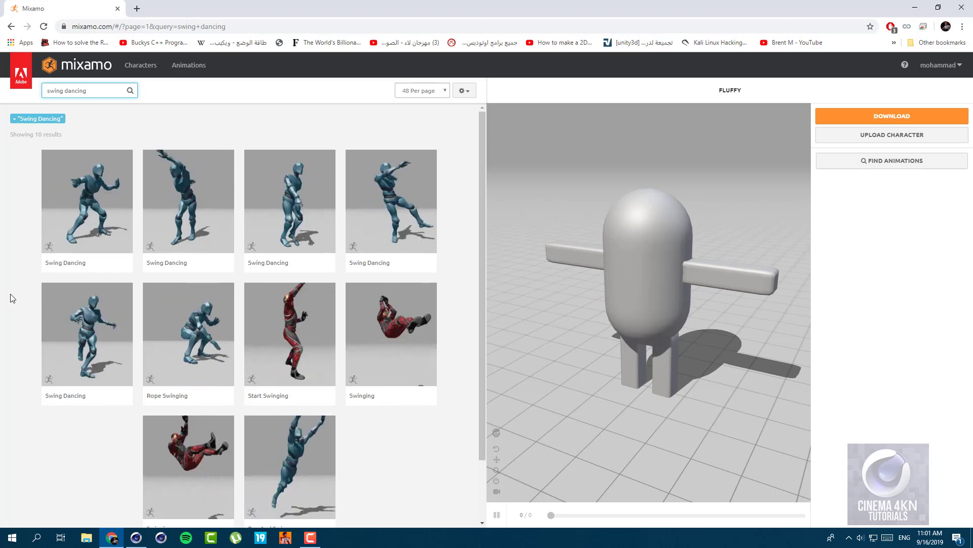
click(210, 218)
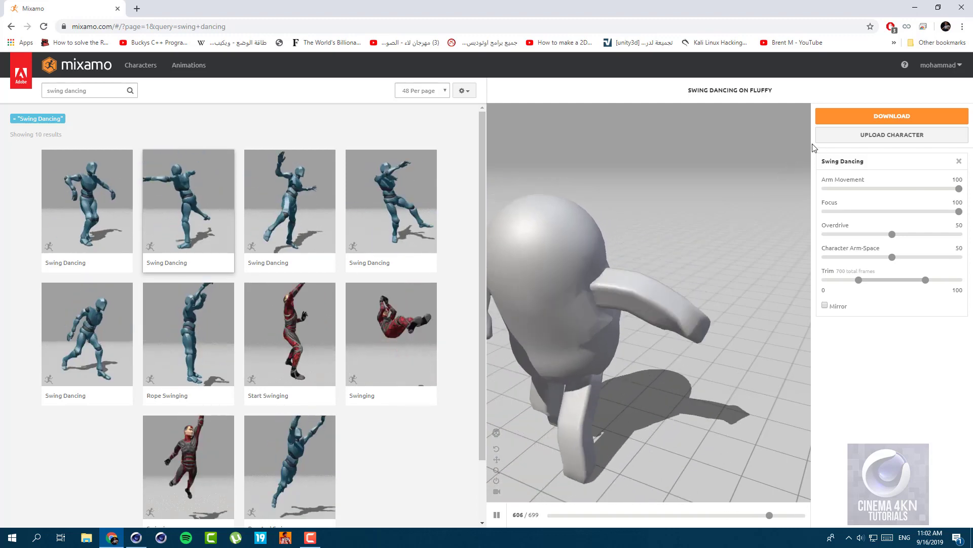
Download the animation as FBX with skin at 30 frames per second, saving Swing Dancing.fbx in Fluffy's export folder
click(836, 122)
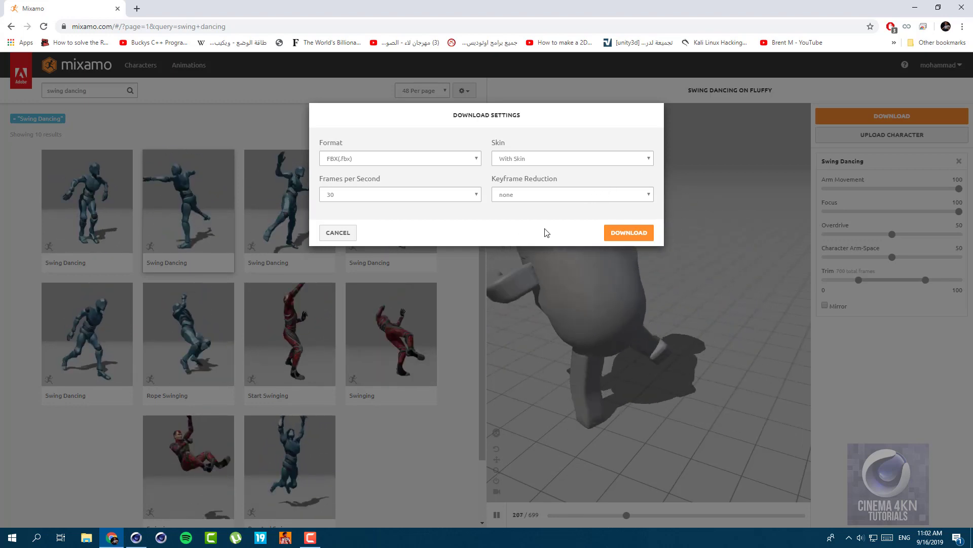
click(632, 233)
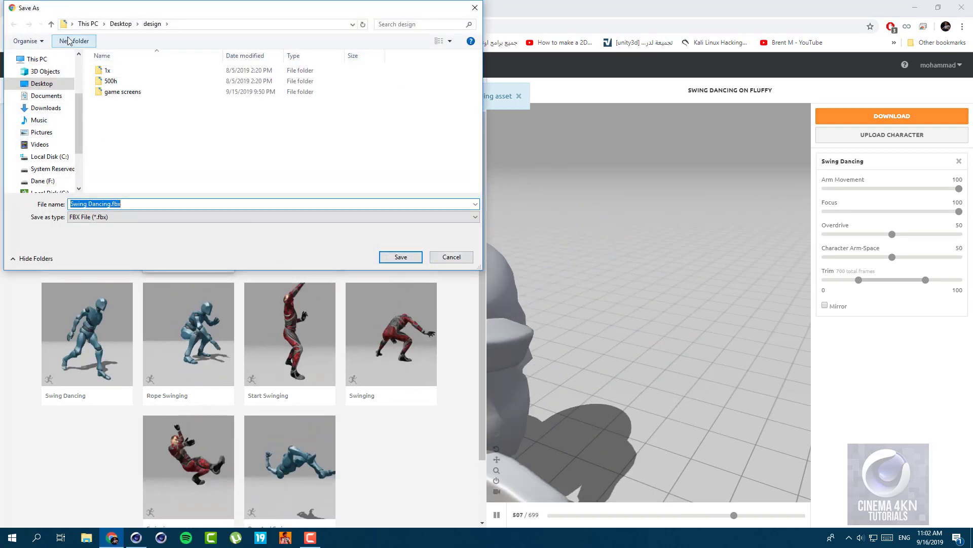
click(118, 24)
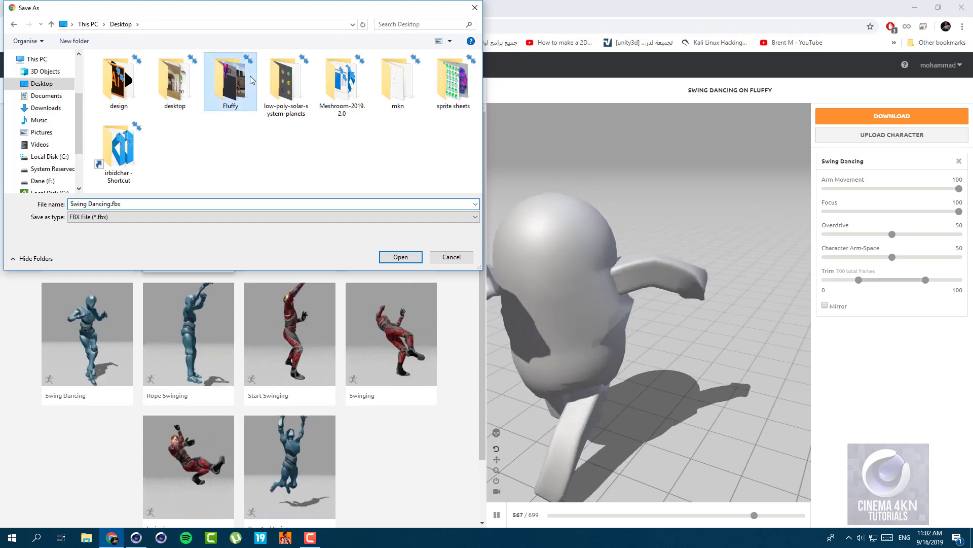
double_click(228, 86)
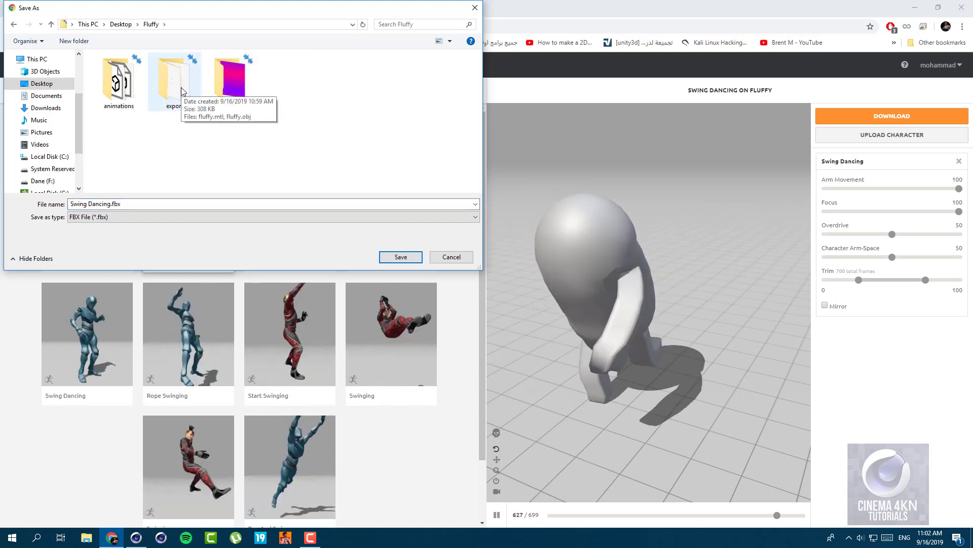
double_click(182, 91)
click(400, 257)
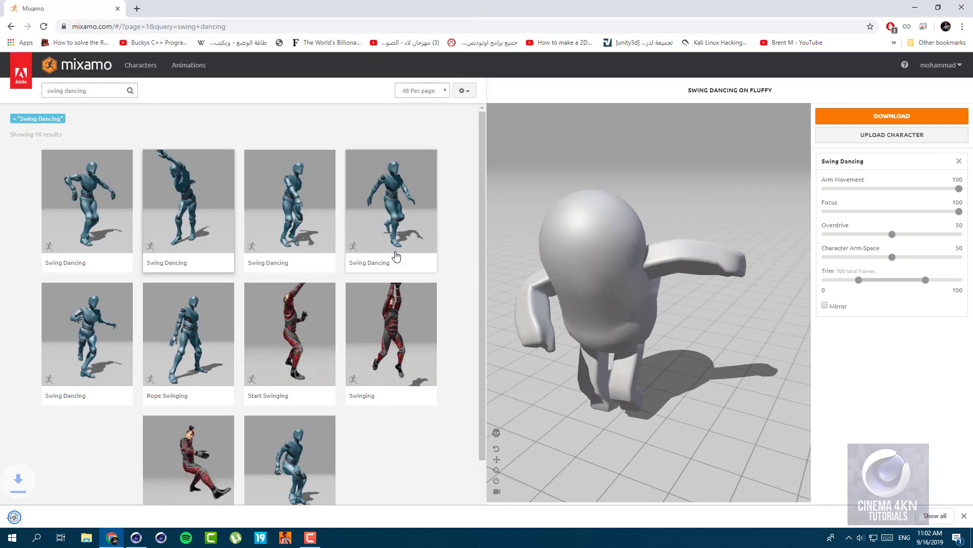
Switch back to Cinema 4D and delete the unrigged character mesh Cube.4
click(137, 537)
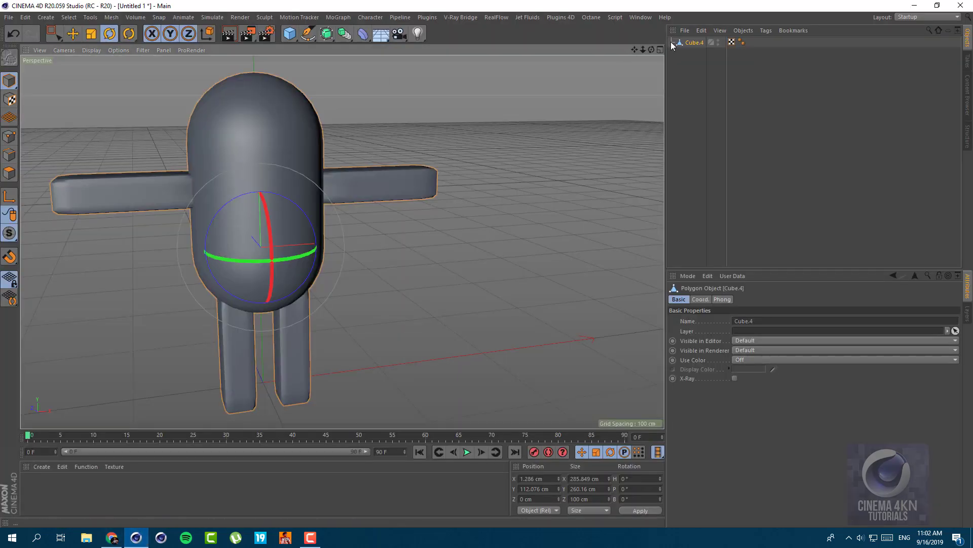
click(685, 31)
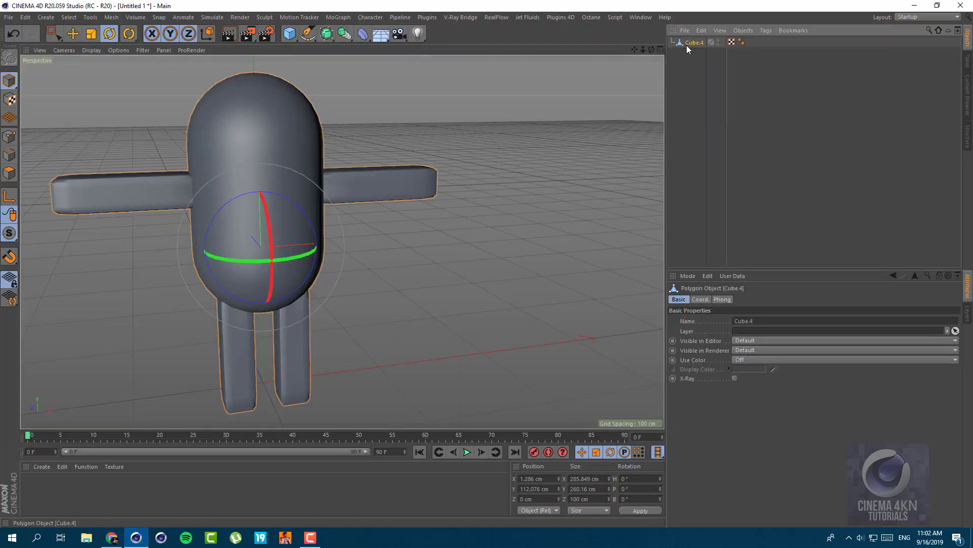
key(Delete)
Merge Swing Dancing.fbx from the export folder into the scene with the default FBX import settings
click(685, 31)
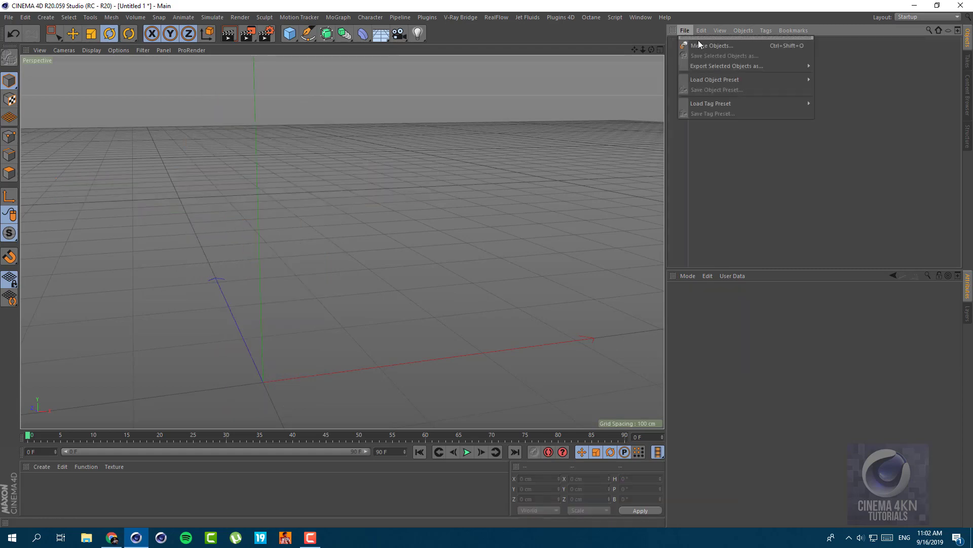
click(699, 43)
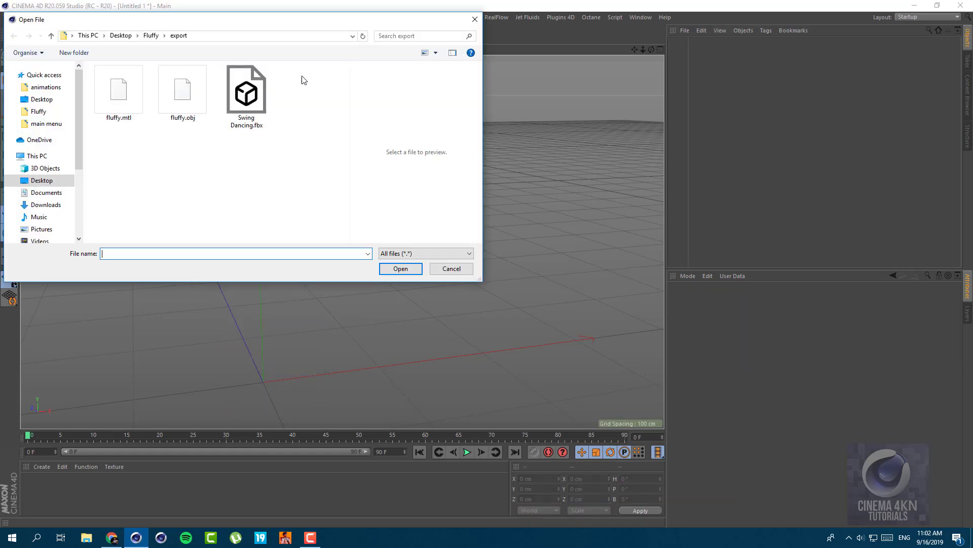
click(410, 272)
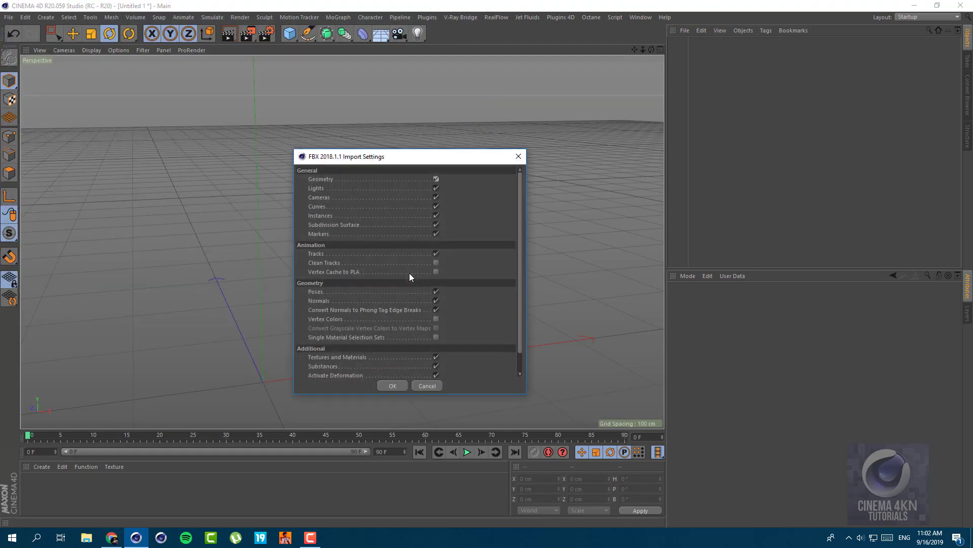
click(394, 381)
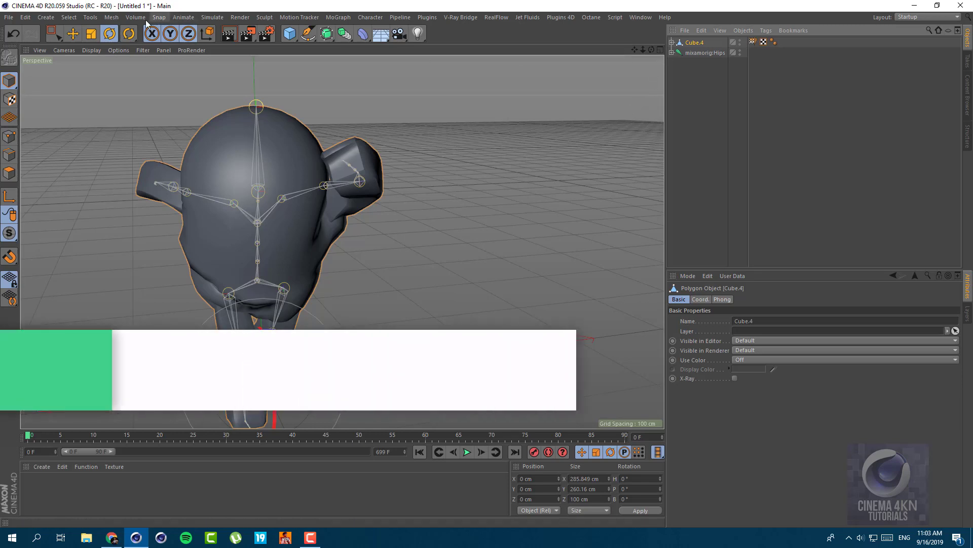
Add a Hair object to the selected Cube.4 mesh and nest it beneath Cube.4 in the hierarchy
click(212, 17)
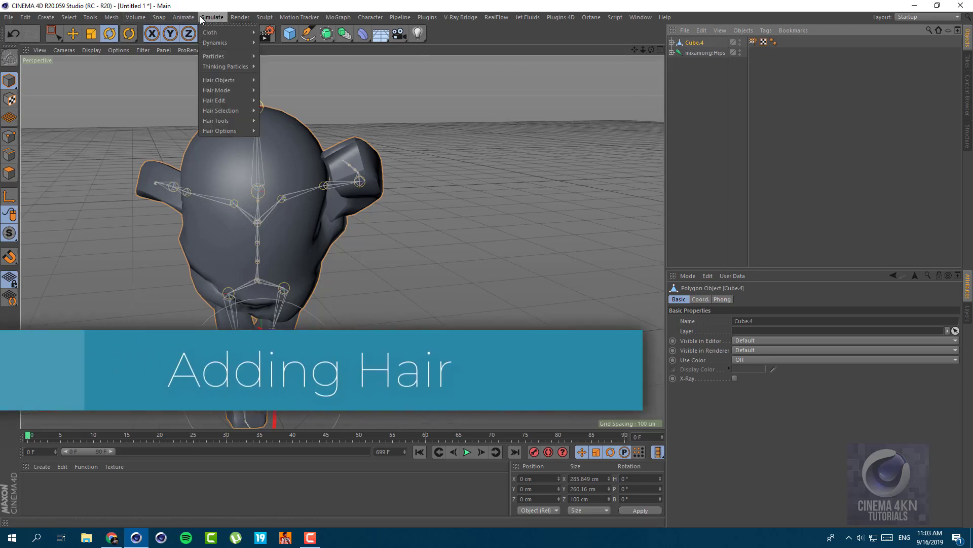
mouse_move(243, 91)
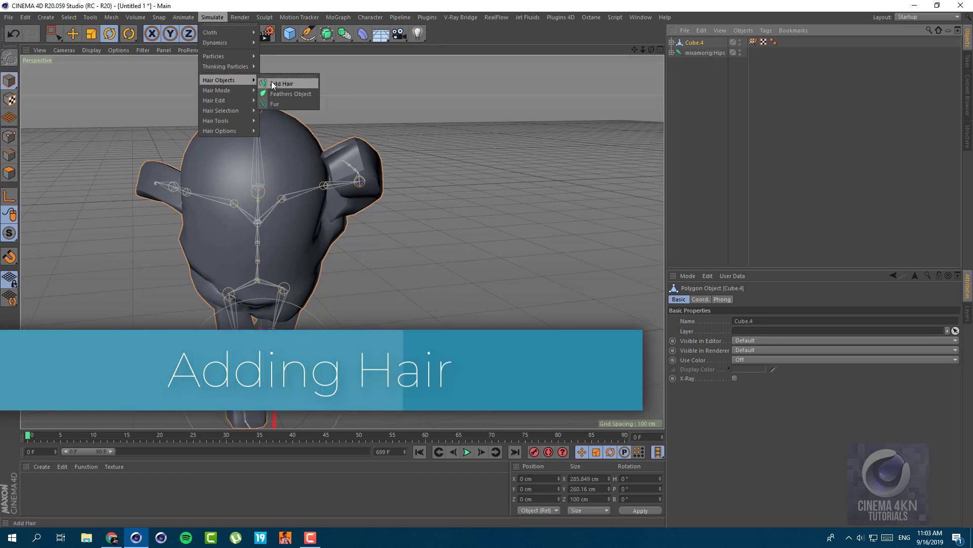
click(279, 81)
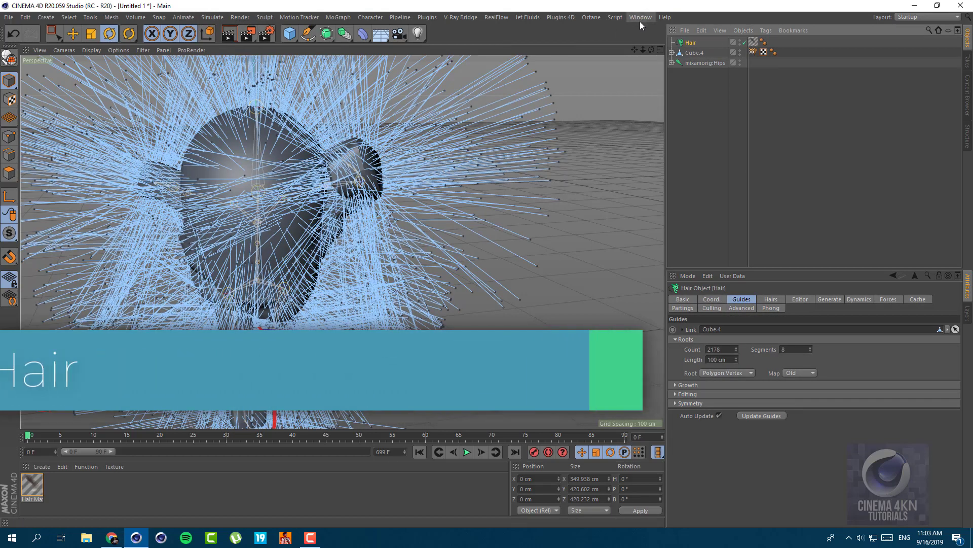
drag(692, 53, 692, 53)
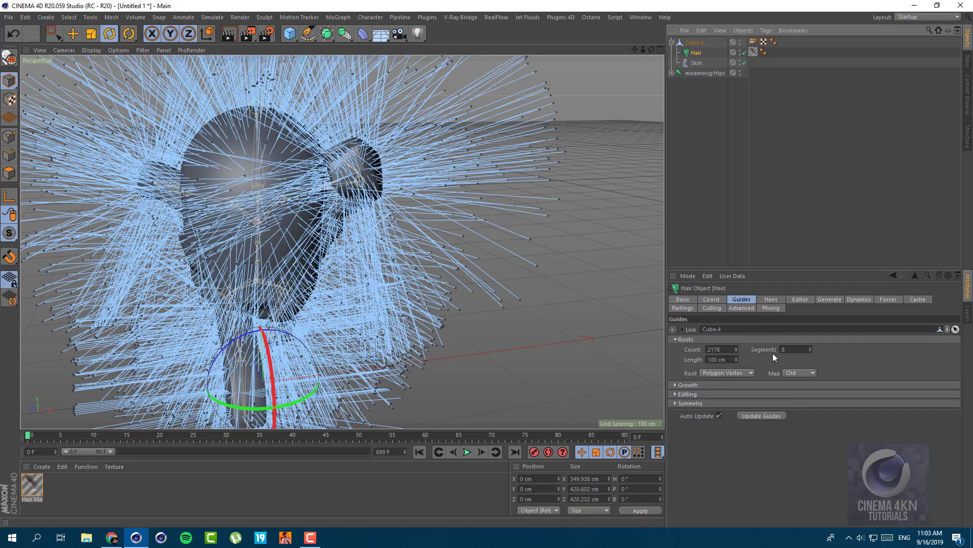
Set the length of the hair guides to 40 cm
click(730, 359)
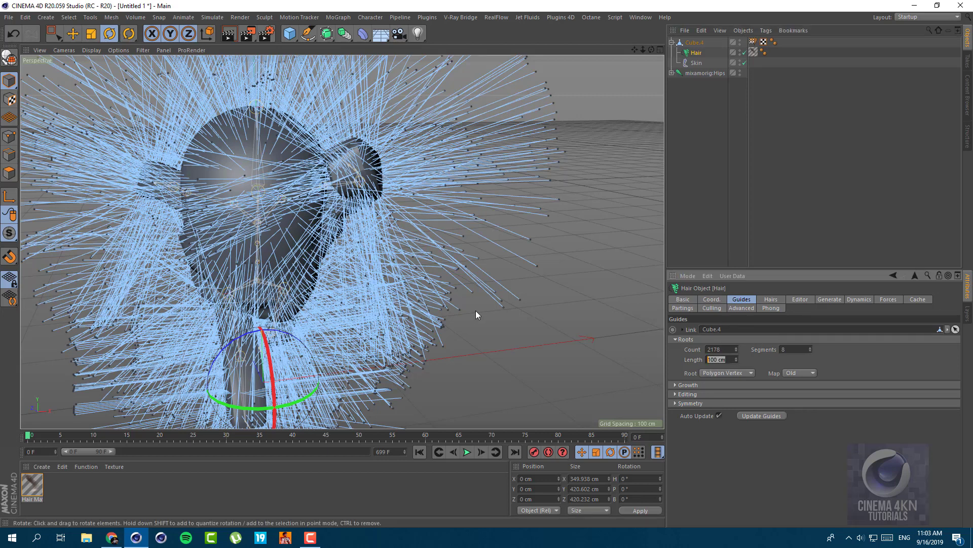
text(40)
key(Return)
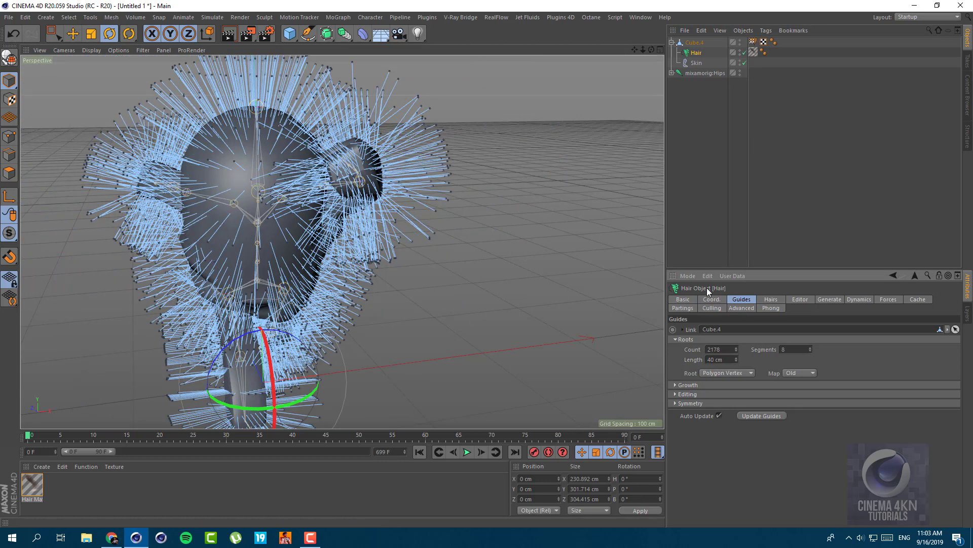
Set the segments to 4 for both the hairs and the guides of the Hair object
click(771, 300)
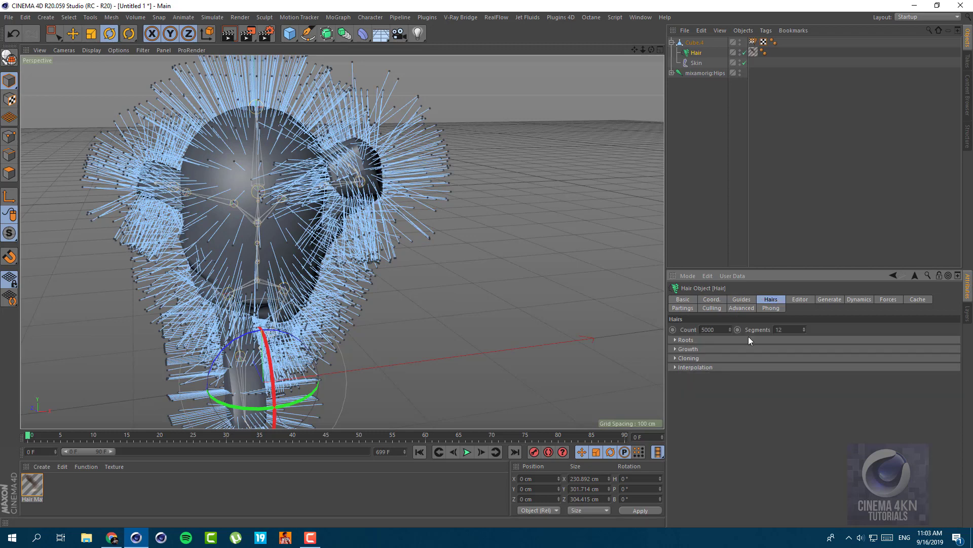
double_click(793, 333)
text(4)
key(Return)
click(739, 301)
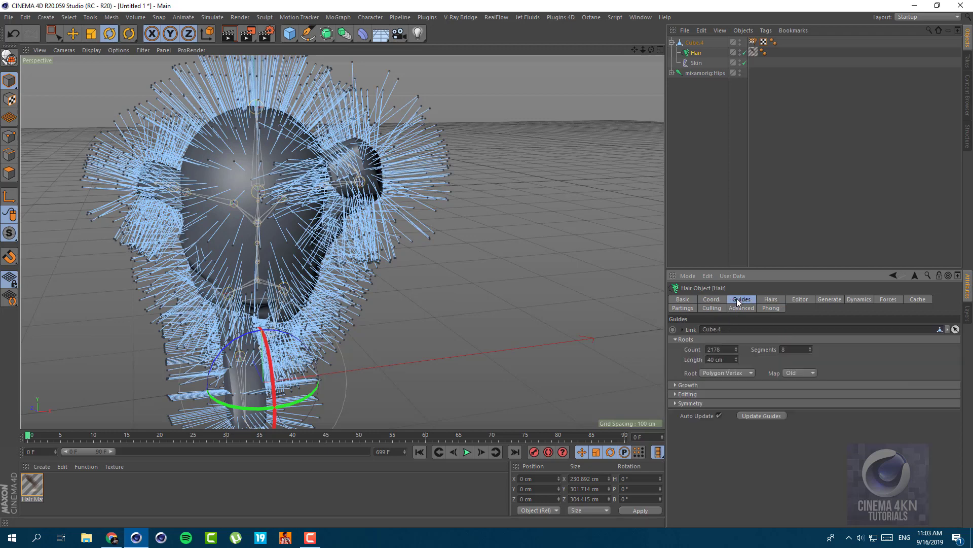
double_click(784, 348)
text(4)
key(Return)
Set the Hair object's hair count to 1000
click(762, 301)
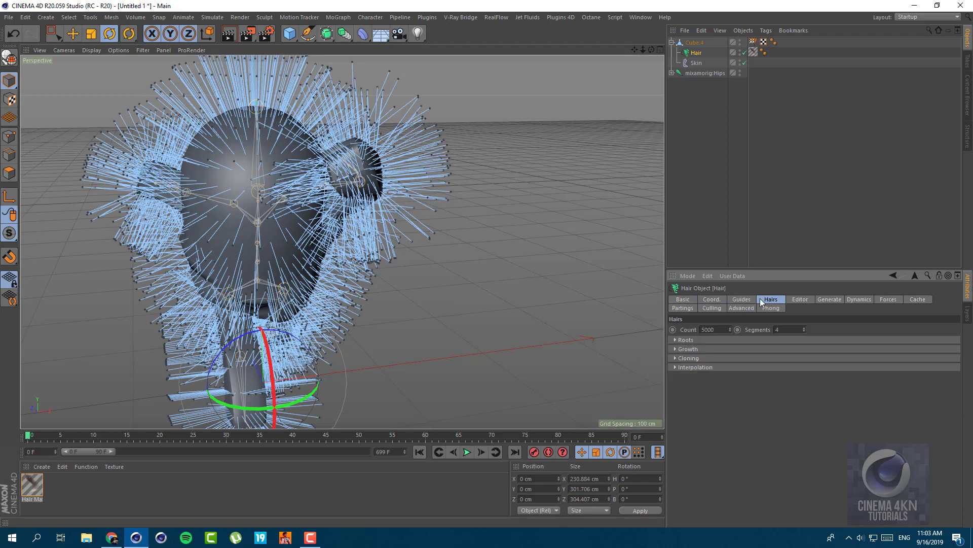
double_click(722, 329)
text(10)
Delete the default hair material and remove its leftover material tag from the Hair object
click(40, 480)
key(Delete)
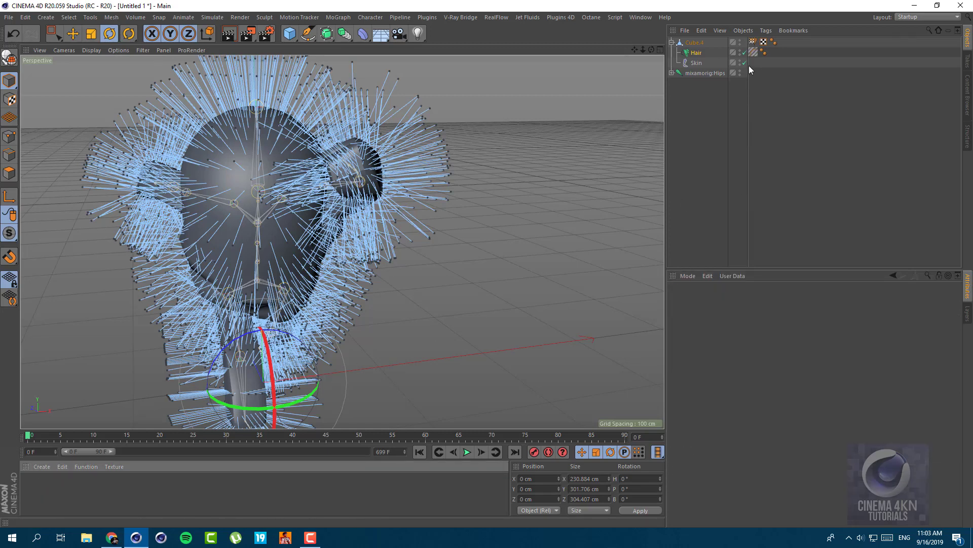
click(754, 52)
key(Delete)
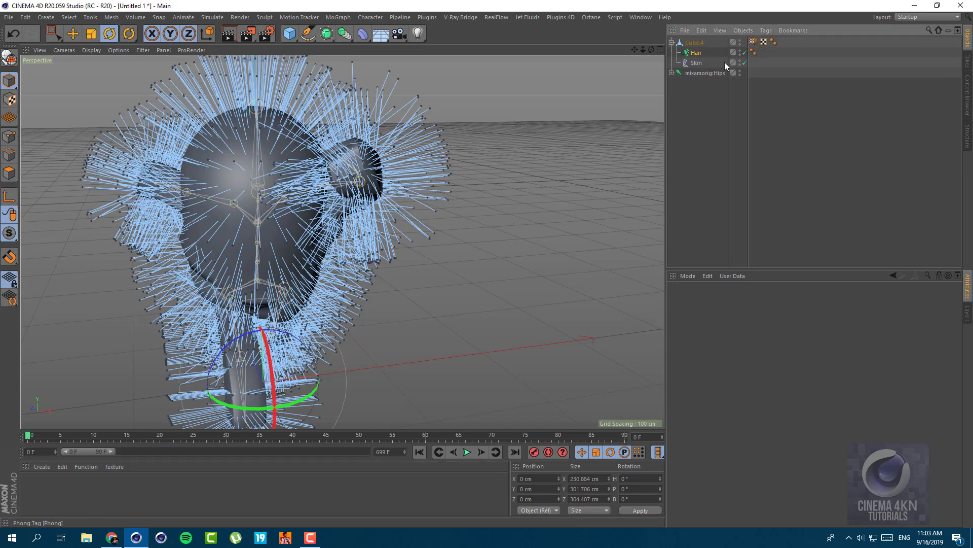
Create a new standard material and load images.jpg from the Desktop as its color texture
click(42, 467)
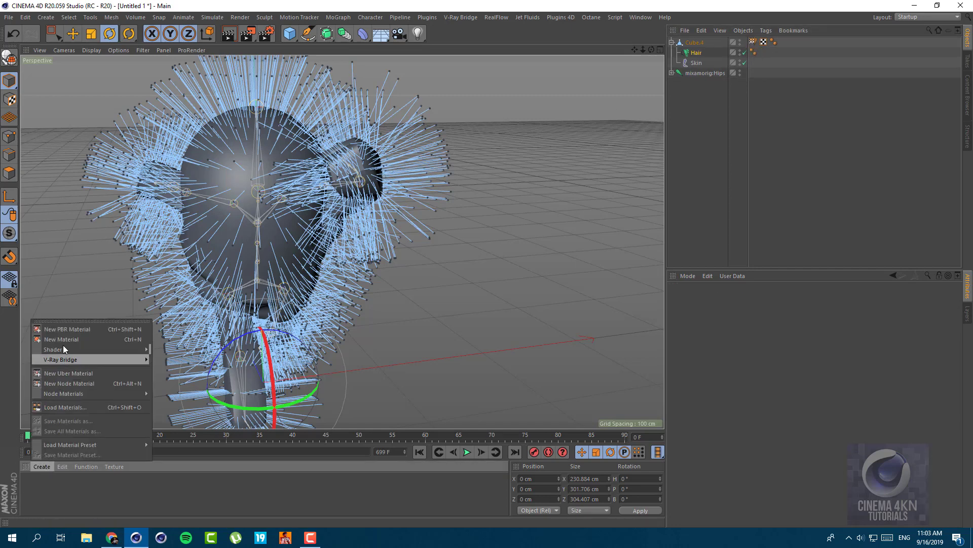
click(49, 338)
double_click(32, 485)
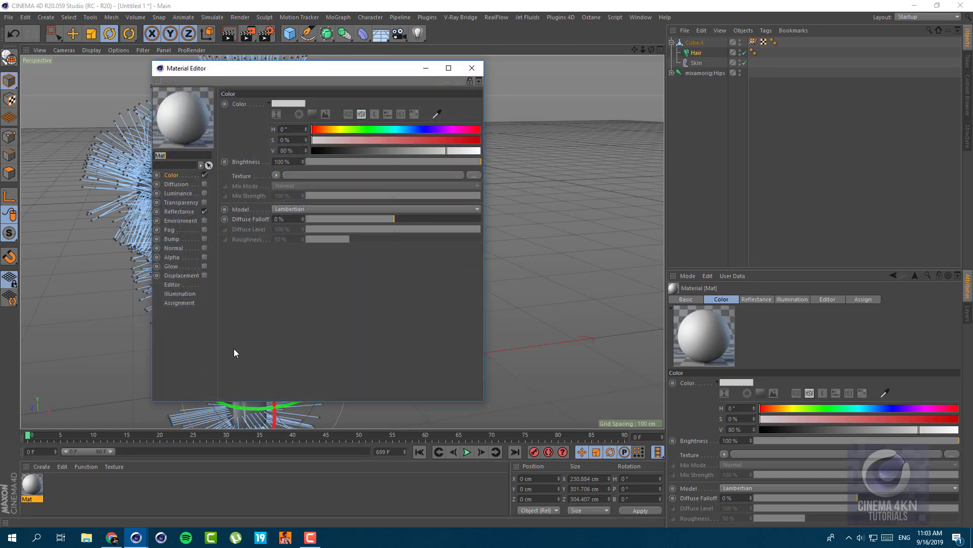
click(276, 175)
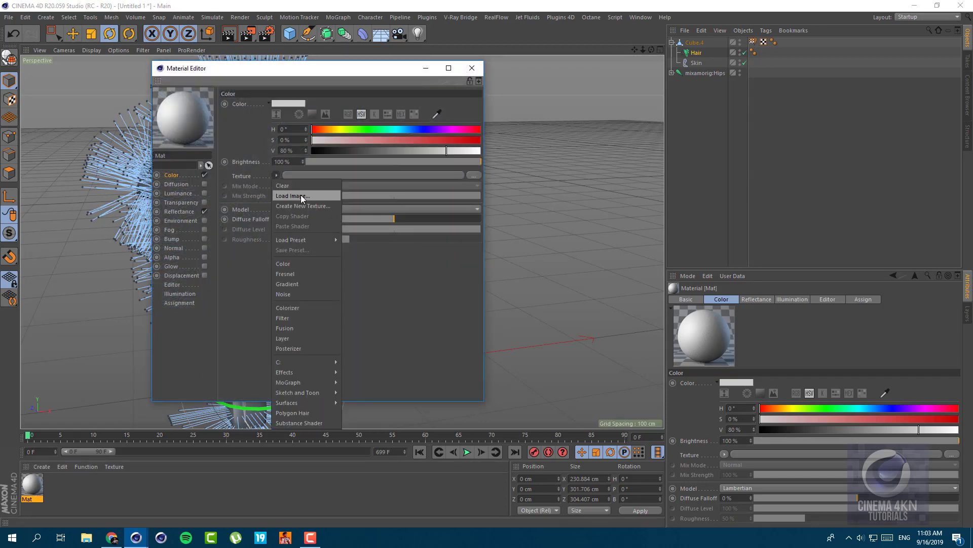
click(301, 195)
scroll(339, 205, down, 6)
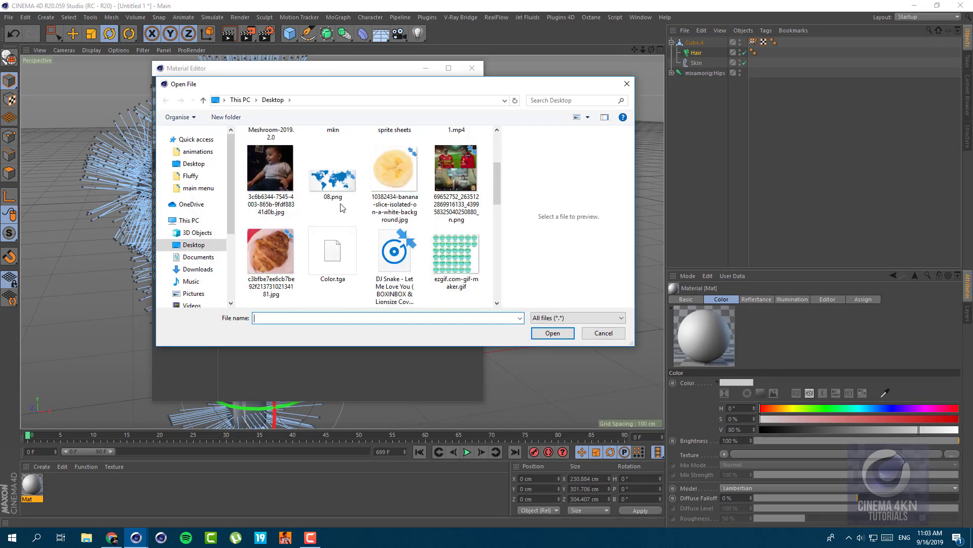
click(339, 192)
click(552, 334)
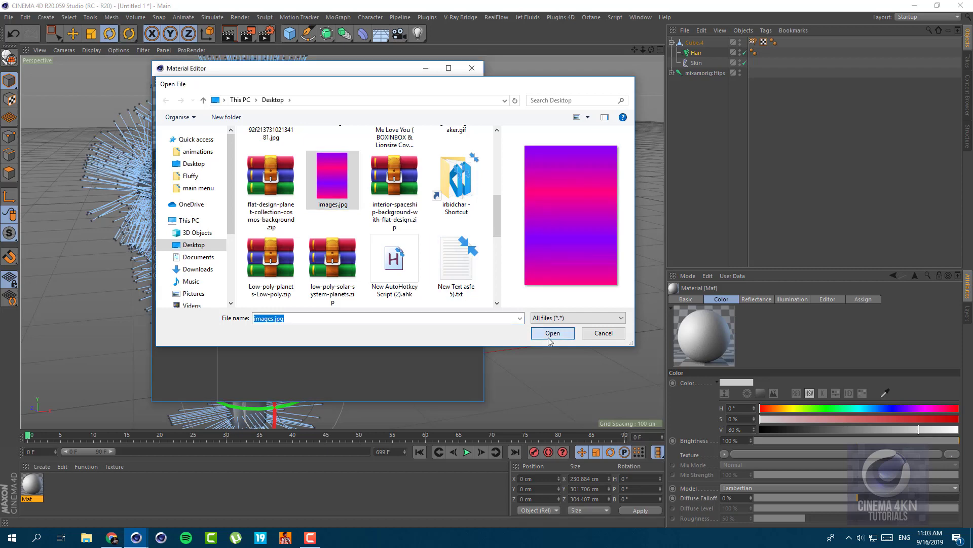
click(511, 304)
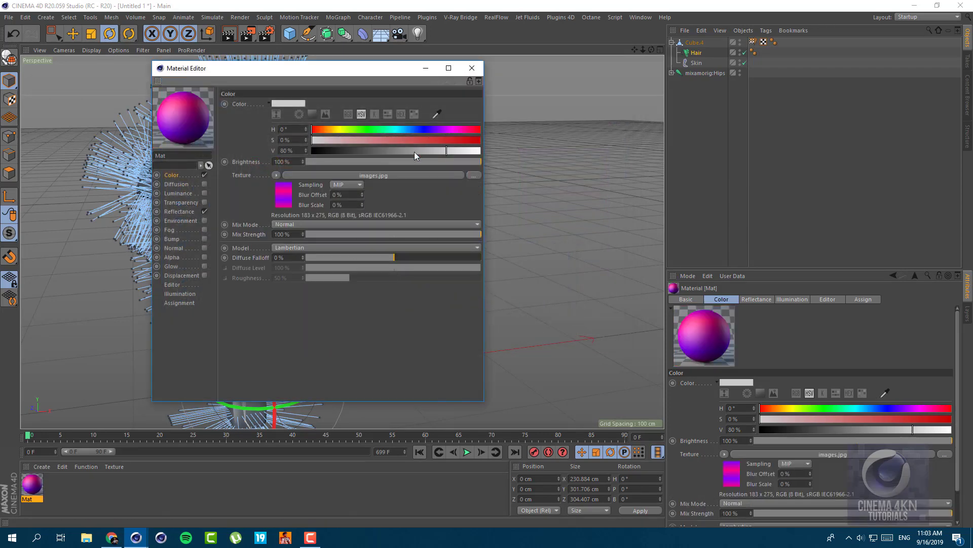
click(472, 68)
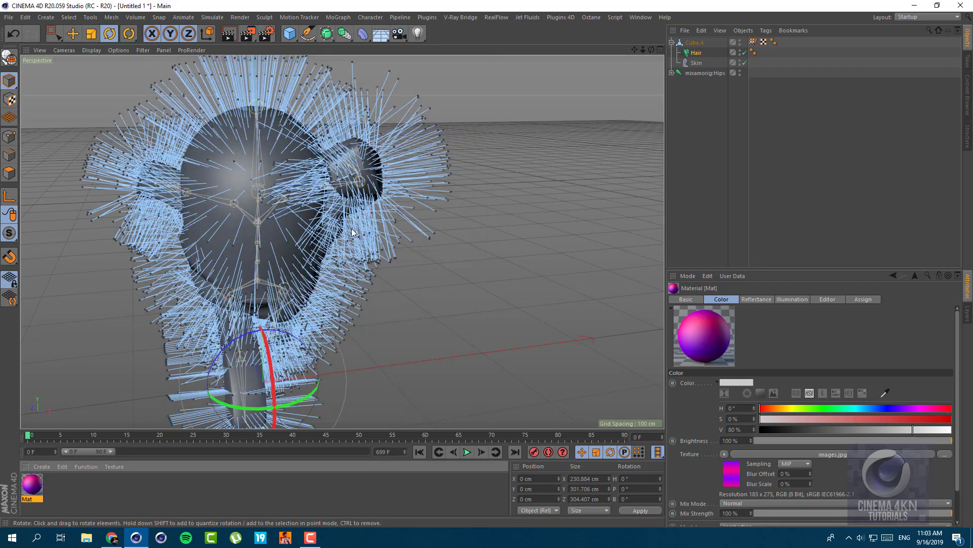
Apply the gradient material to both the Hair object and Cube.4, and render the active view
drag(511, 189, 699, 53)
drag(40, 487, 701, 40)
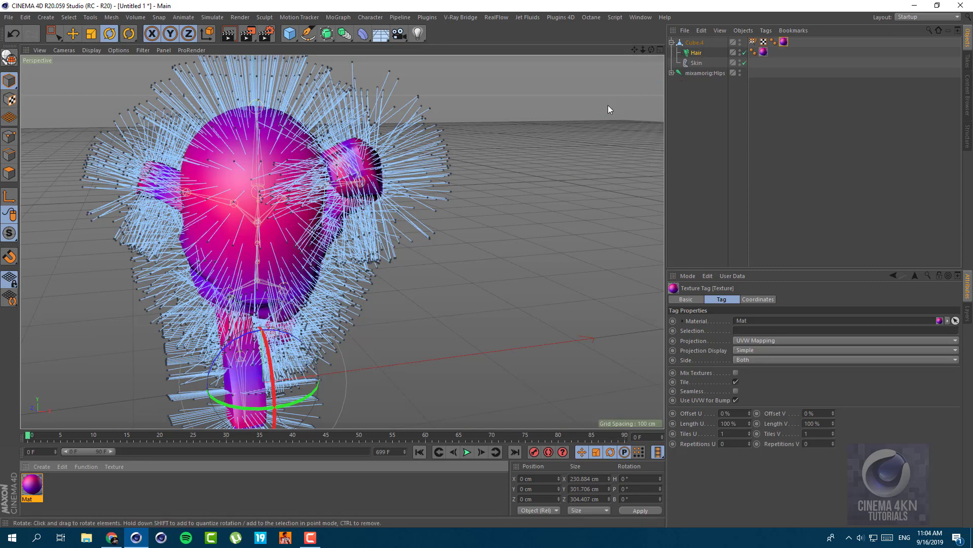
click(229, 34)
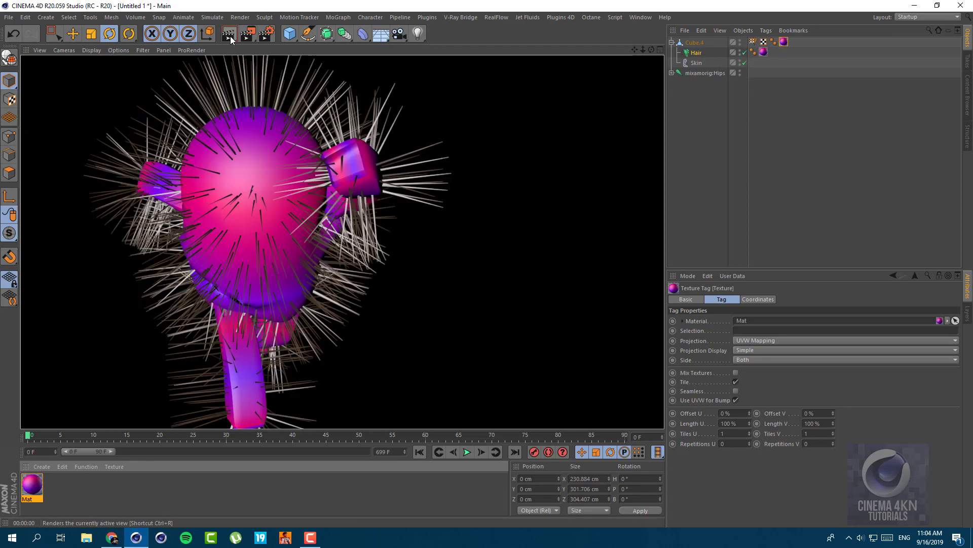
Set the Hair object's hair count to 10000 and render the active view again
click(501, 126)
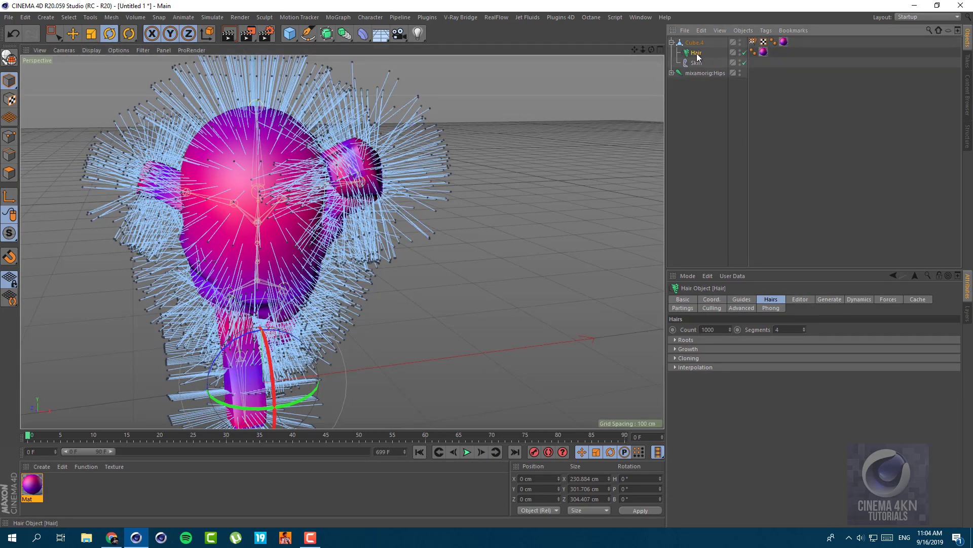
click(716, 329)
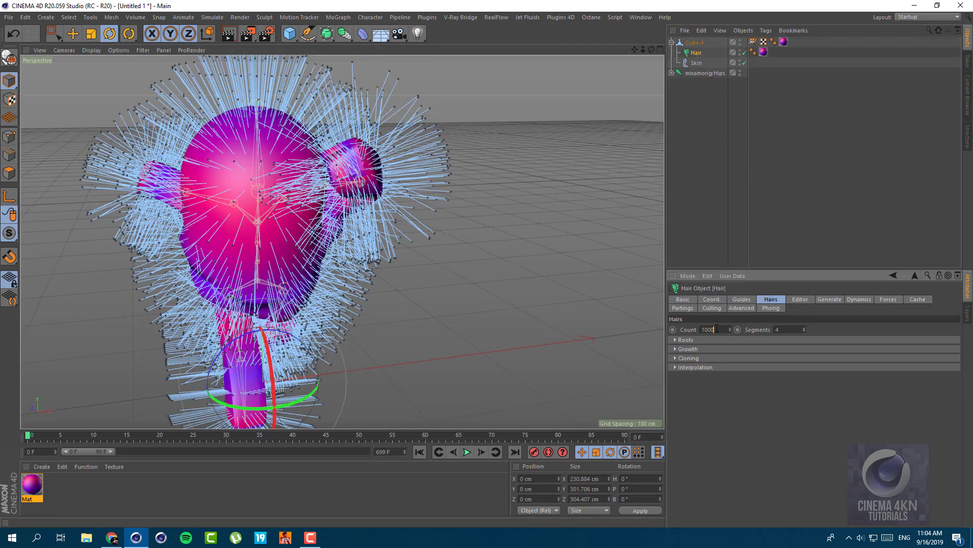
click(229, 34)
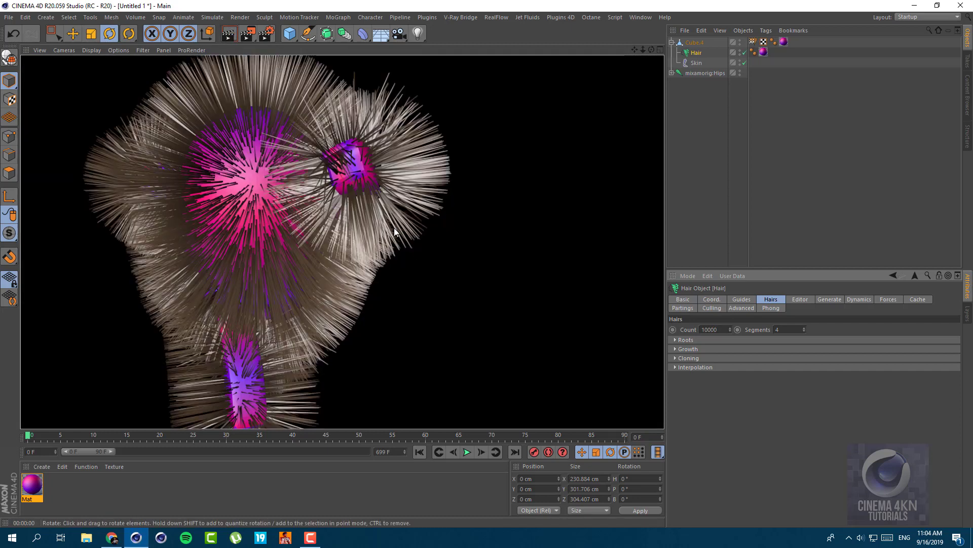
click(655, 164)
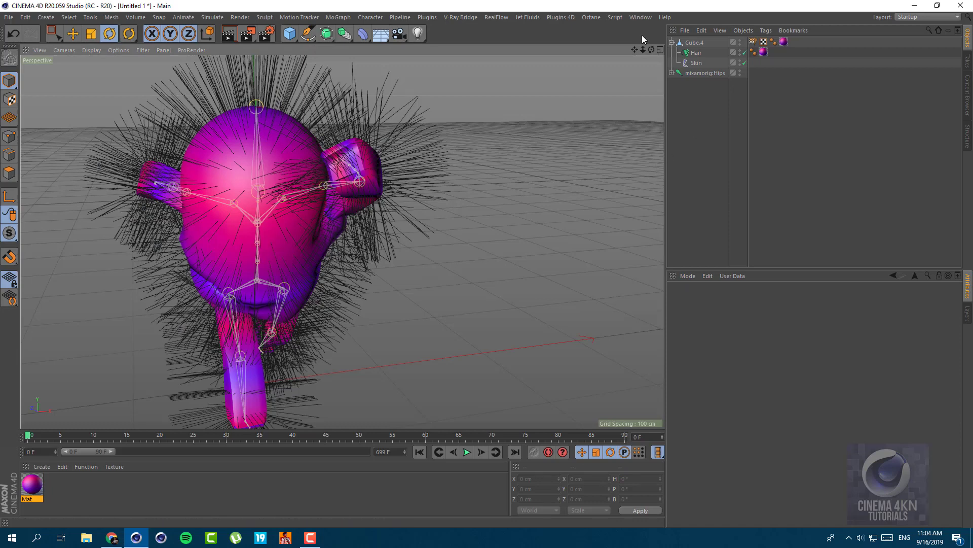
Open the Octane Live Viewer and run a live render of the whole character beside the viewport
click(587, 18)
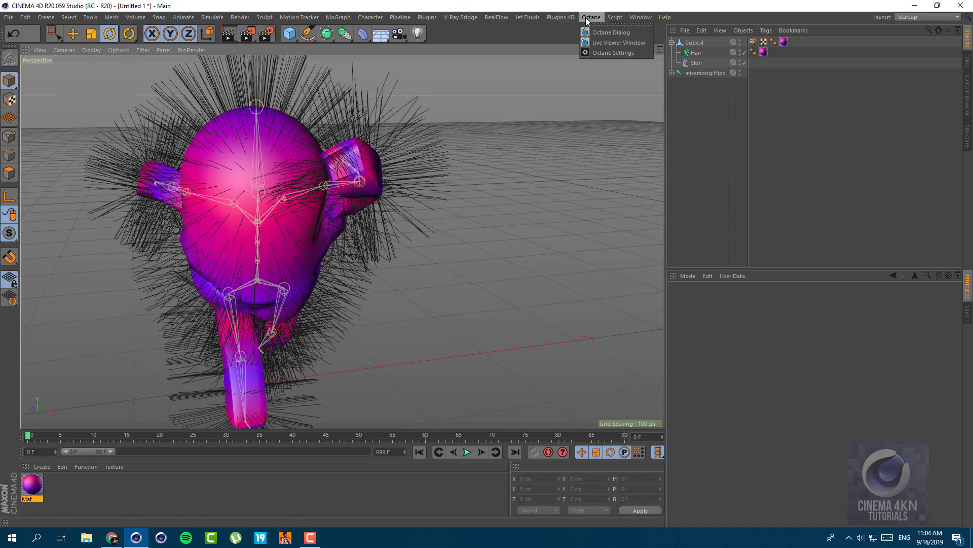
click(598, 42)
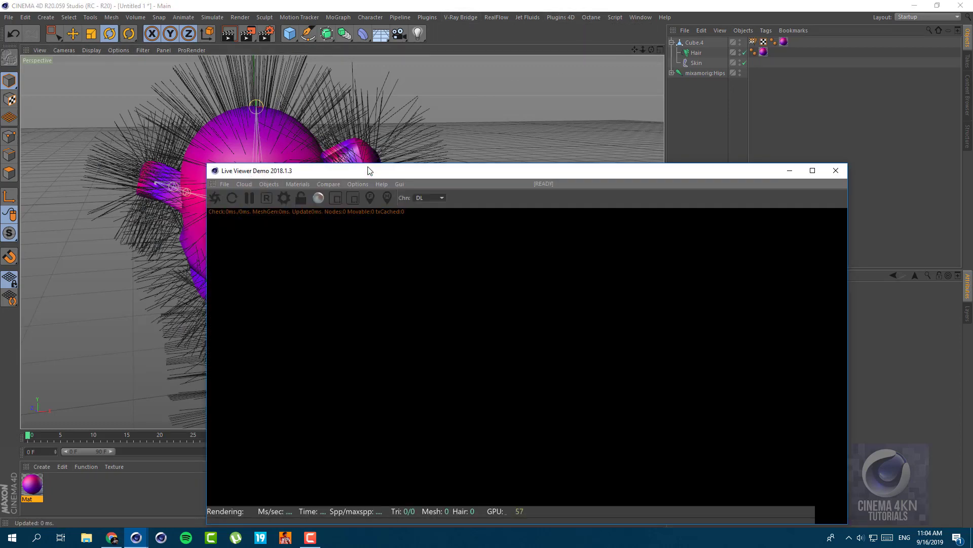
click(214, 198)
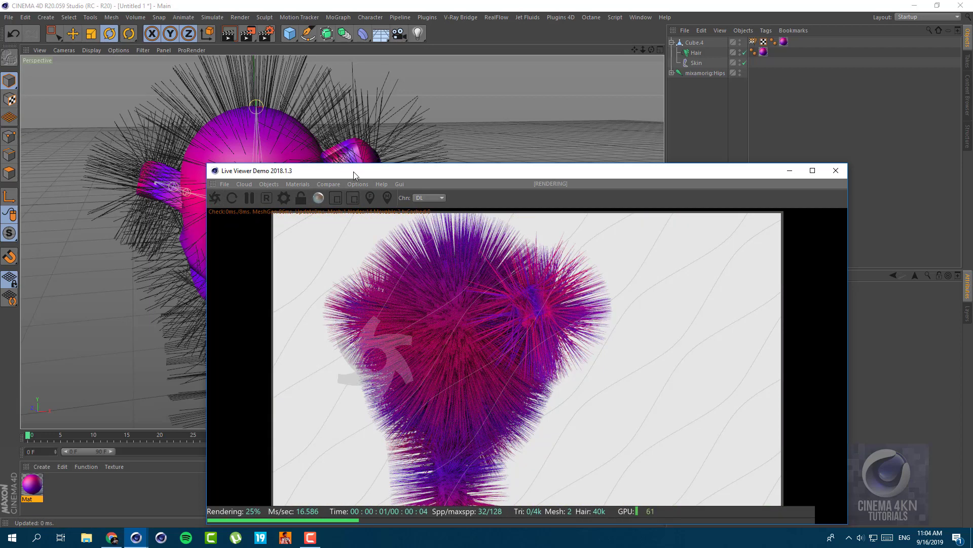
drag(354, 172, 450, 115)
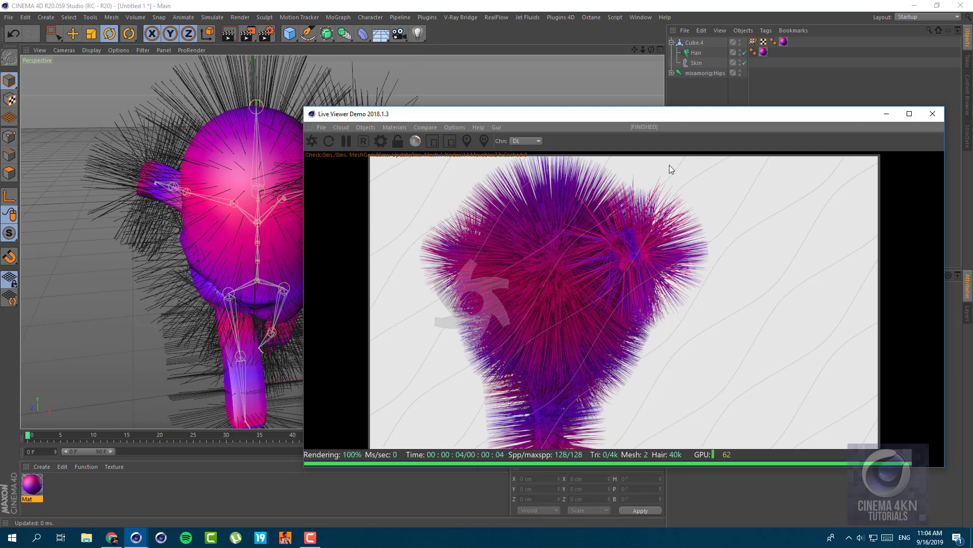
drag(643, 48, 644, 28)
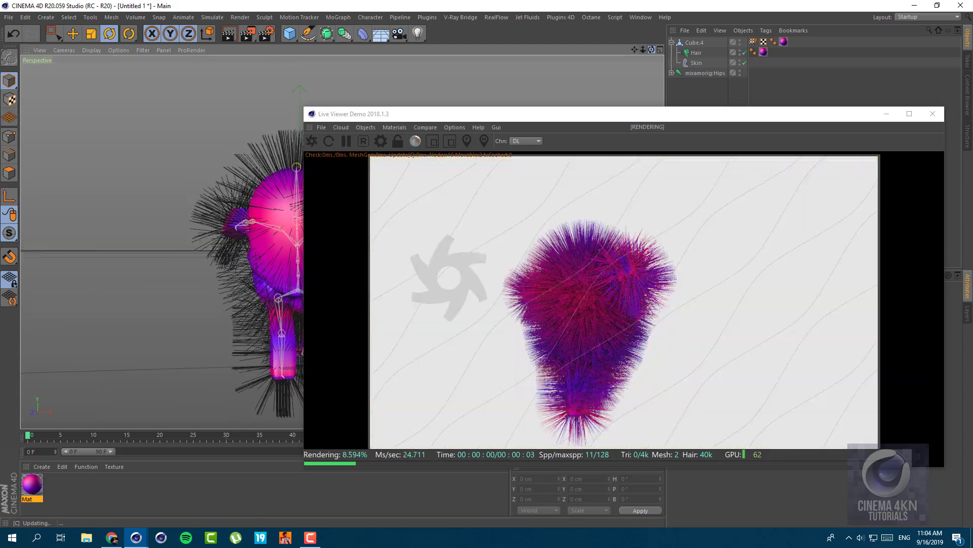
drag(596, 114, 604, 65)
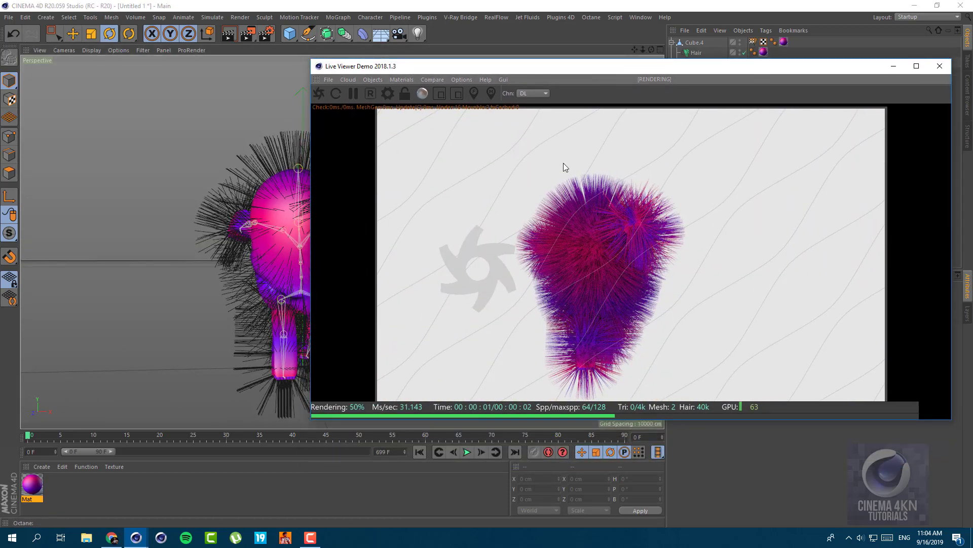
Play the dance animation briefly to check the hair motion in the live render, stop at frame 19 and close the Live Viewer
click(467, 452)
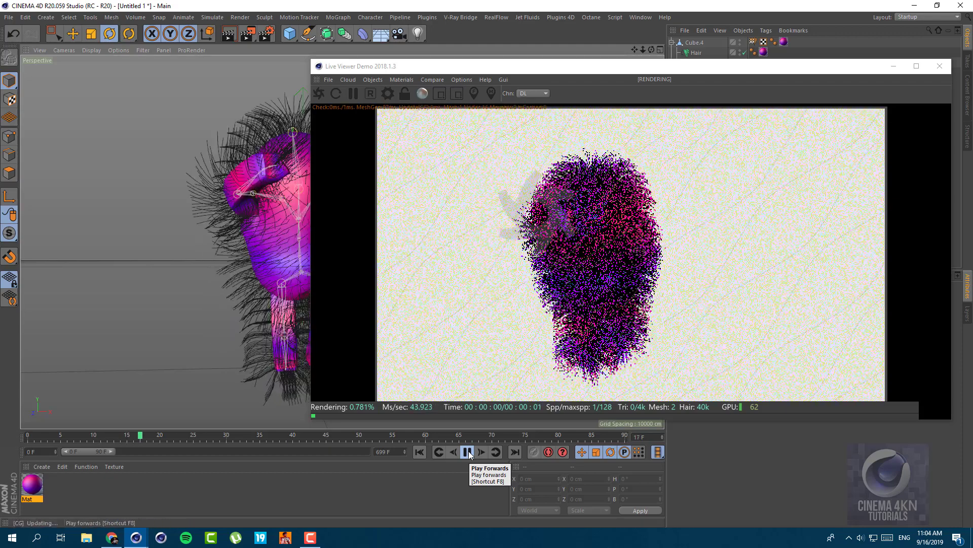
click(467, 452)
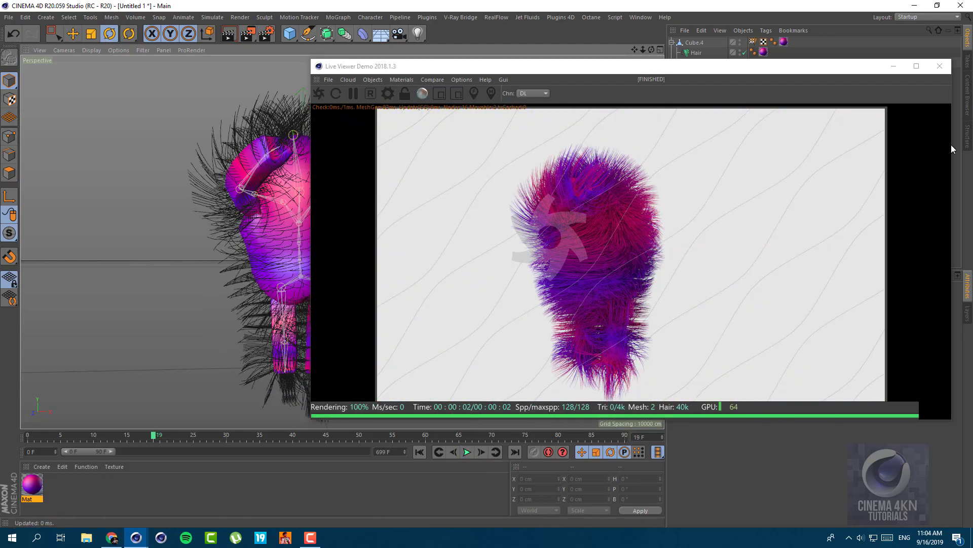
click(940, 67)
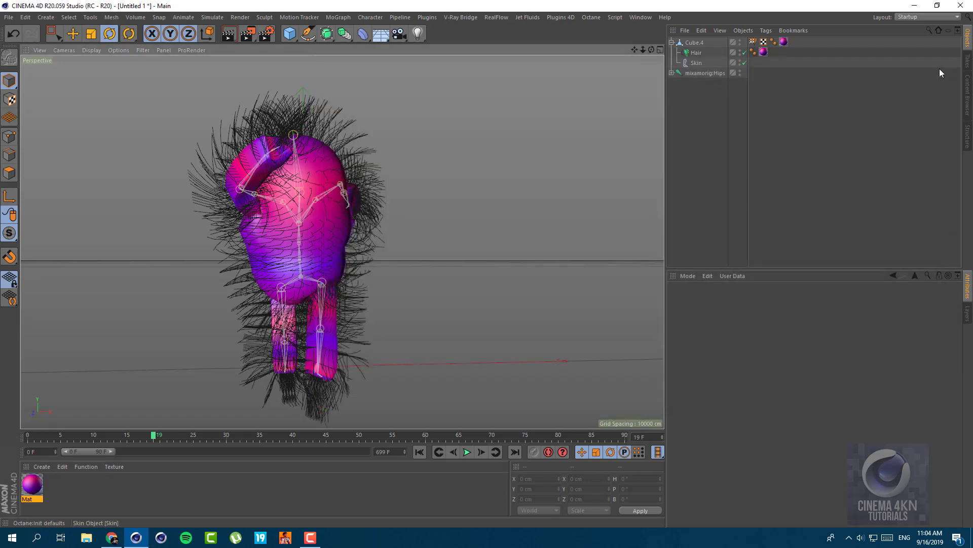
Try the Hair Polygons viewport display on the Hair object, and set it back to Guide Lines
click(696, 52)
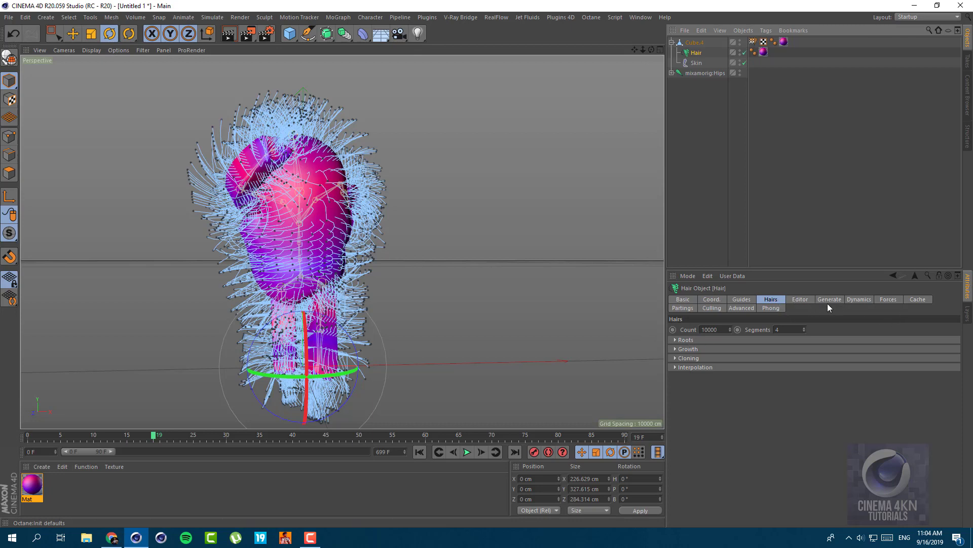
click(795, 300)
click(738, 339)
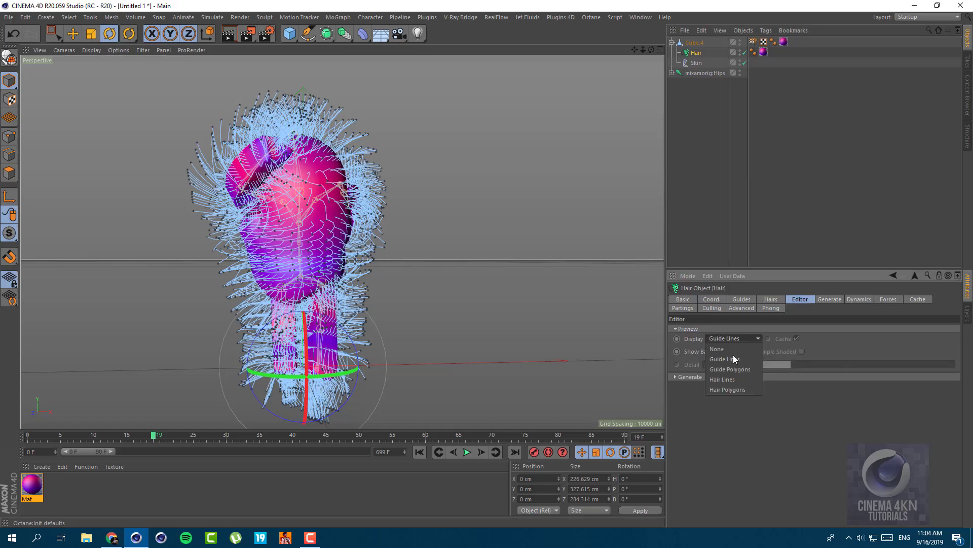
click(729, 390)
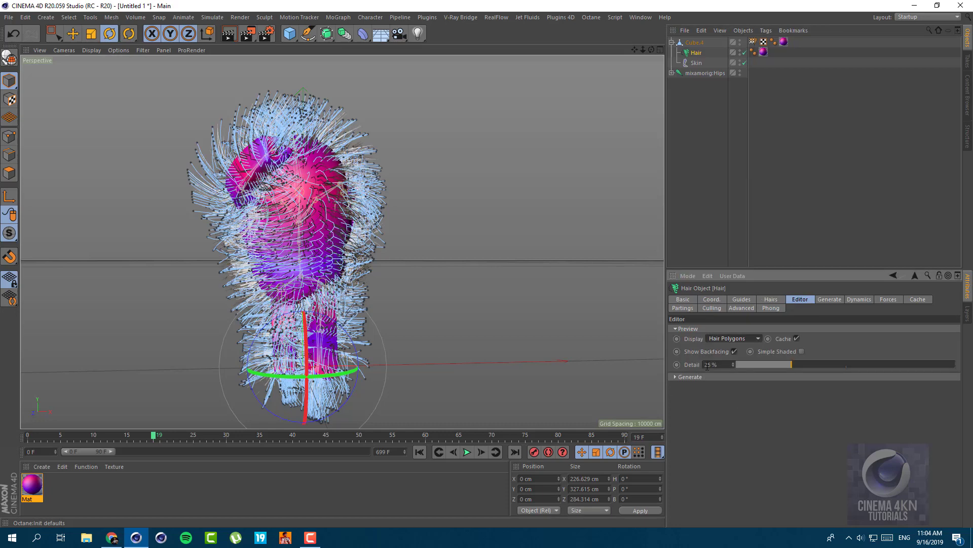
click(735, 338)
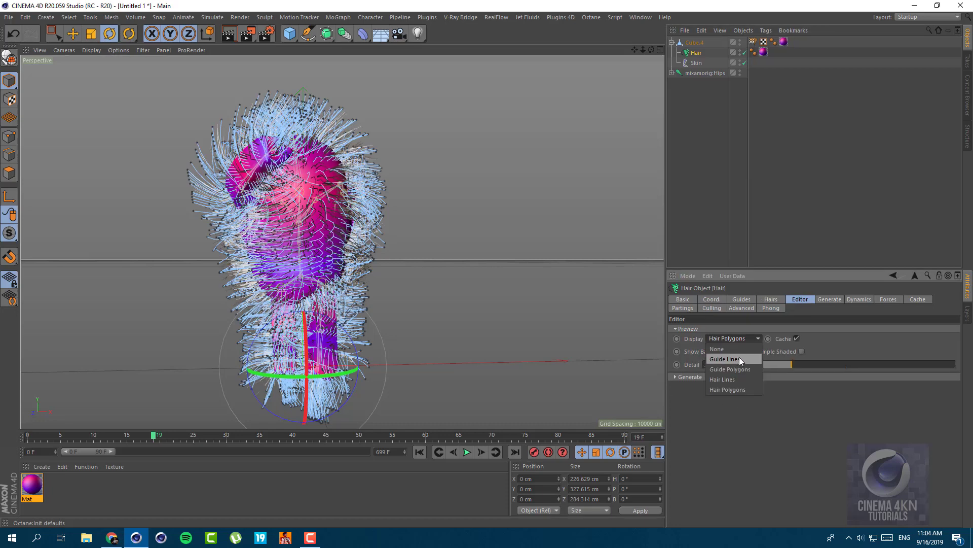
click(742, 359)
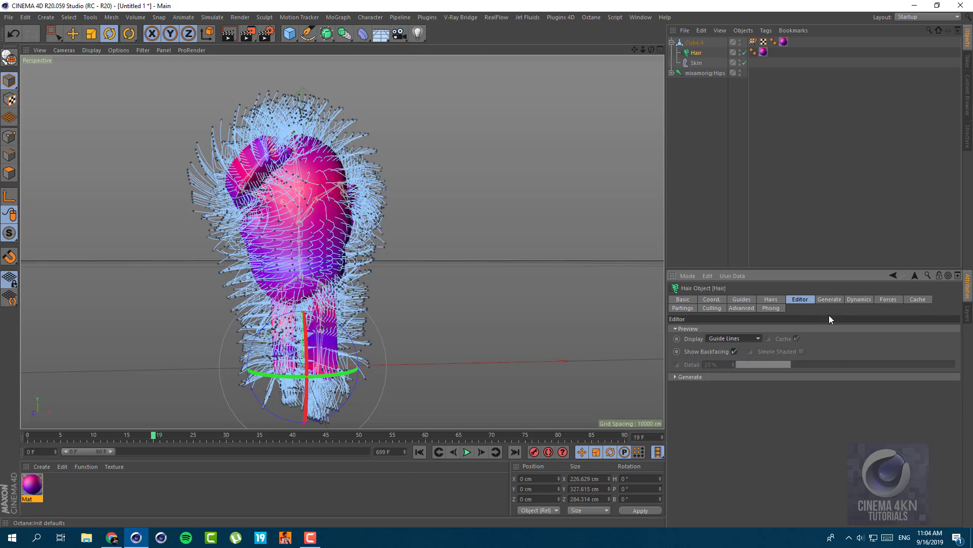
Return the animation to frame 0 and relax the Hair object's dynamics over 10 frames
click(829, 300)
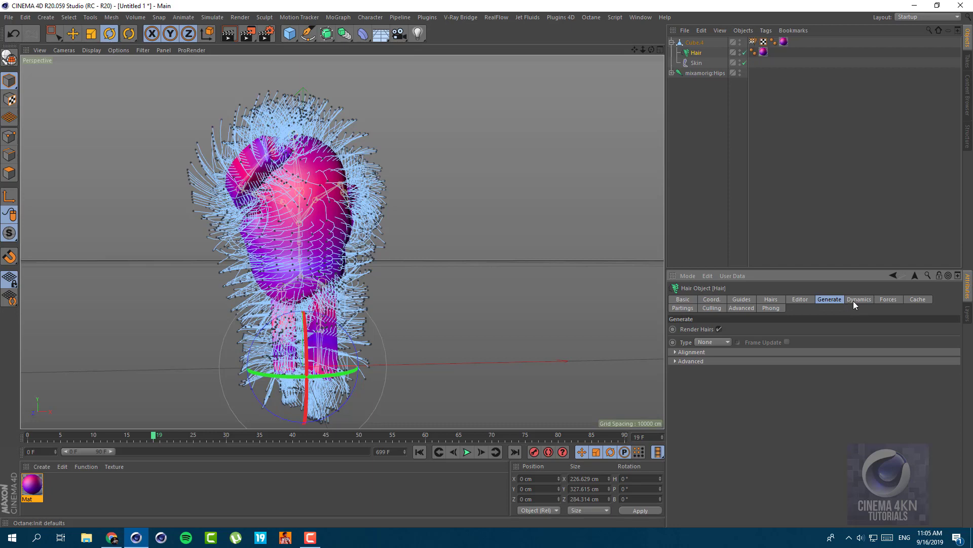
click(853, 300)
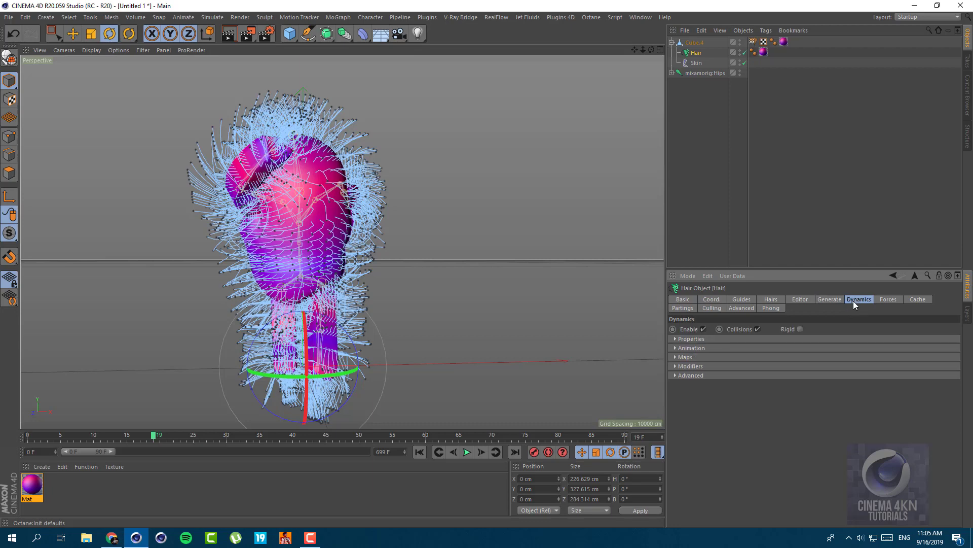
click(676, 348)
click(416, 452)
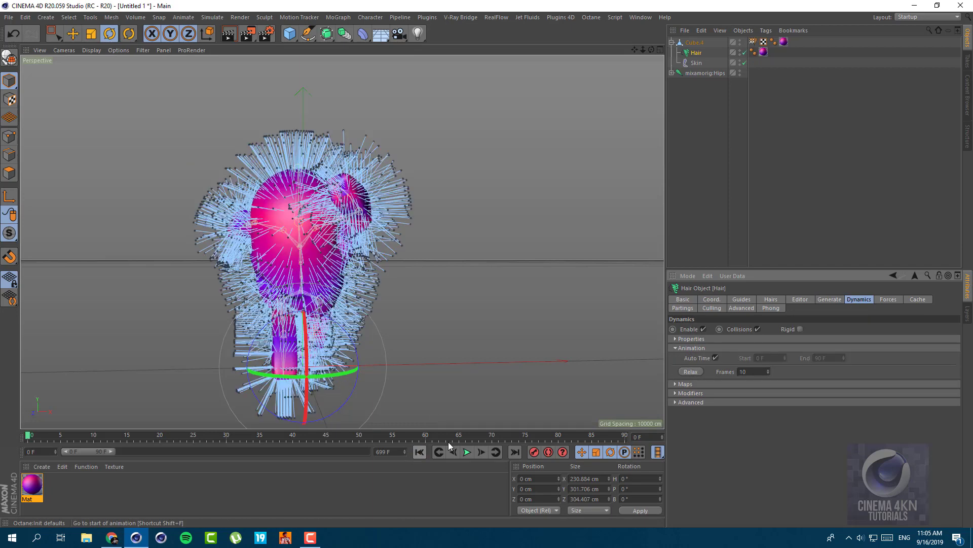
click(702, 372)
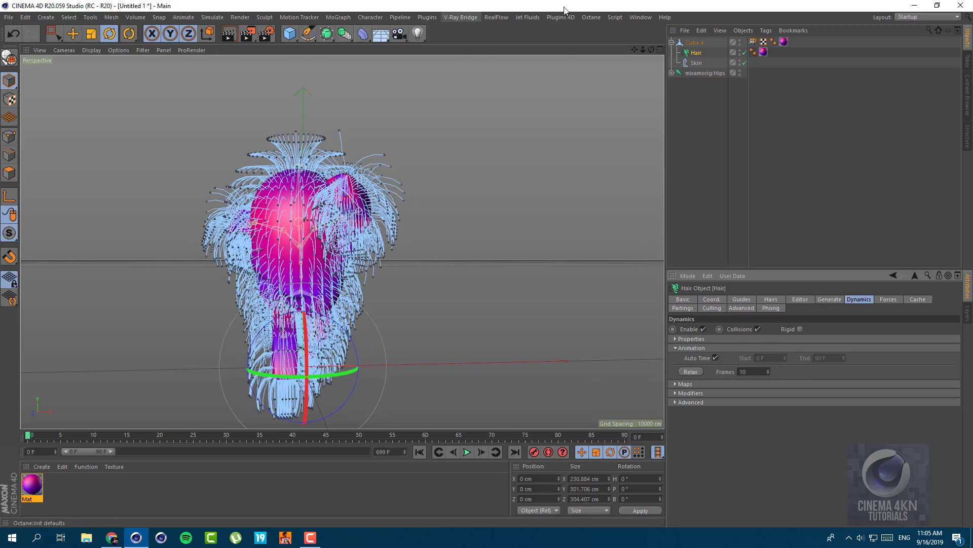
Check the relaxed hair in the Octane Live Viewer and close the viewer
click(591, 17)
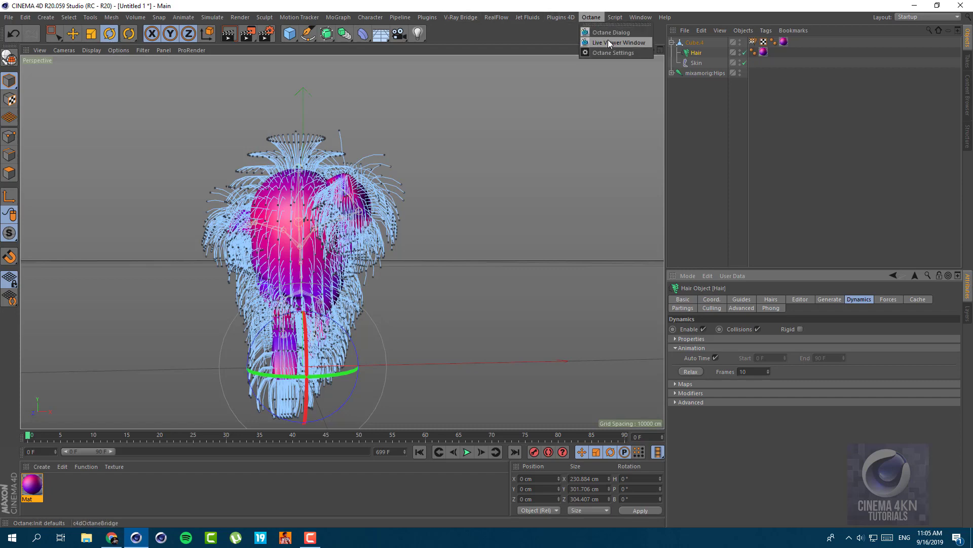
click(609, 43)
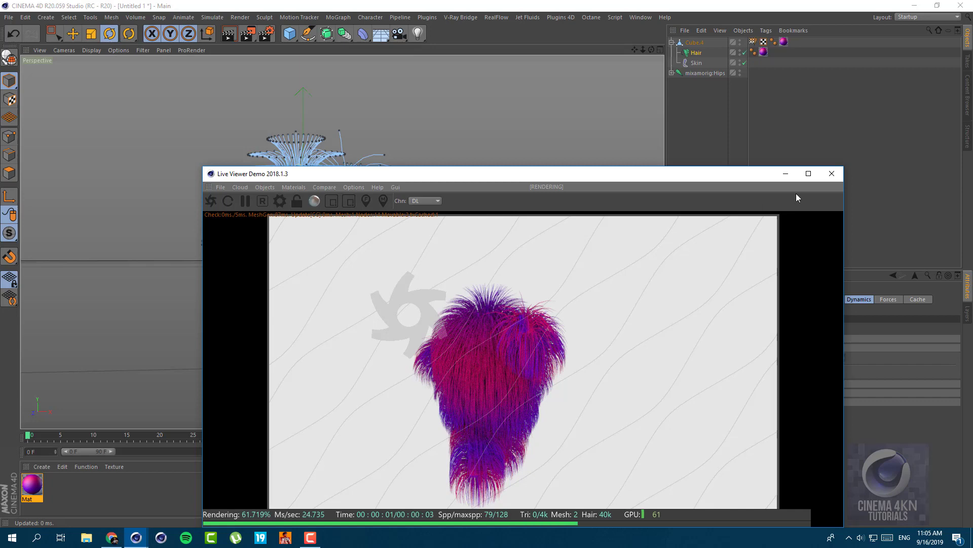
click(830, 174)
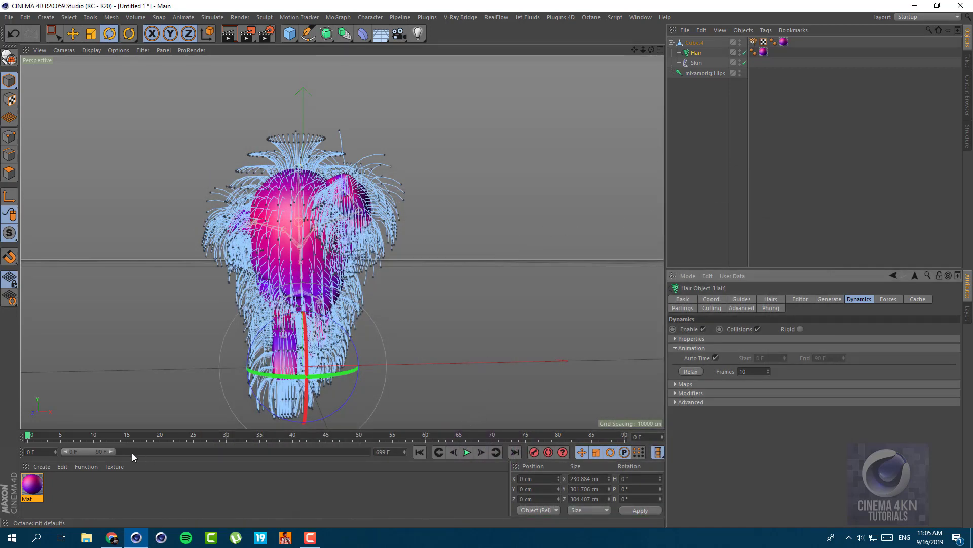
Extend the timeline preview range to frame 699, play the dance with hair dynamics and stop at frame 100
drag(114, 452, 367, 452)
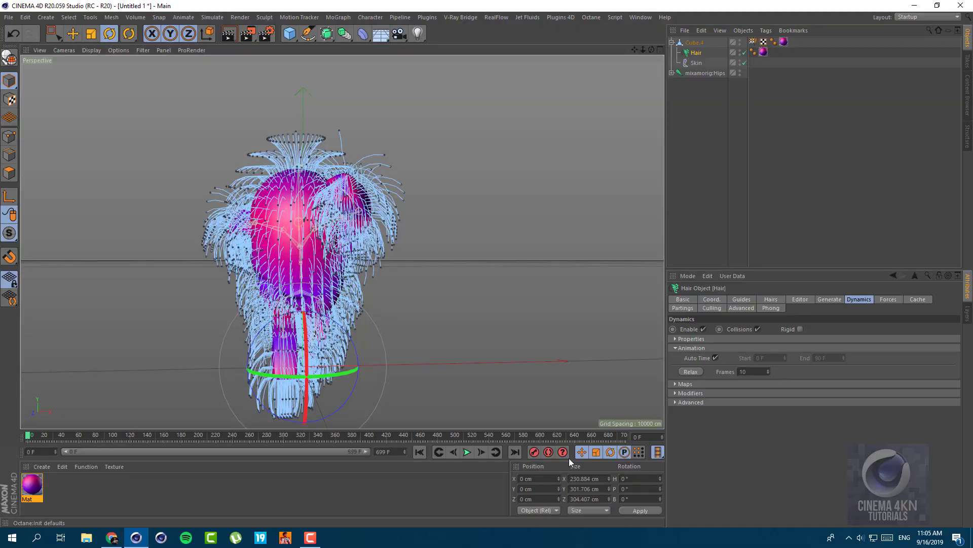
click(467, 452)
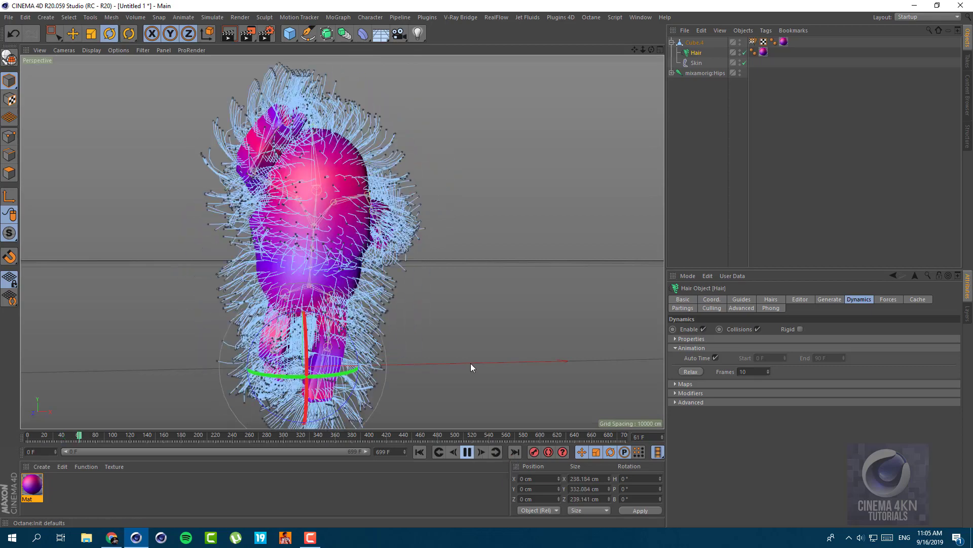
click(467, 452)
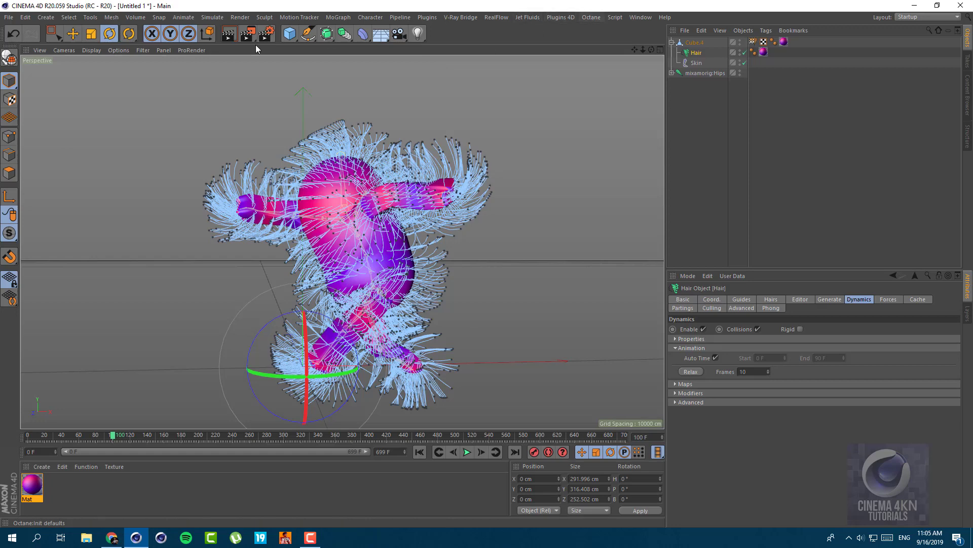
Set the renderer to Physical and add the Ambient Occlusion and Global Illumination effects
click(268, 39)
click(320, 57)
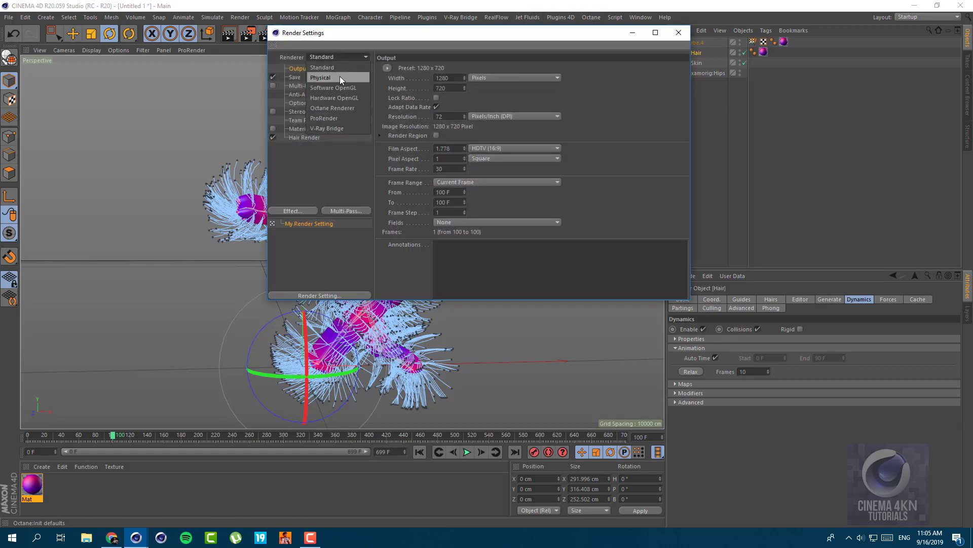
click(340, 76)
click(300, 210)
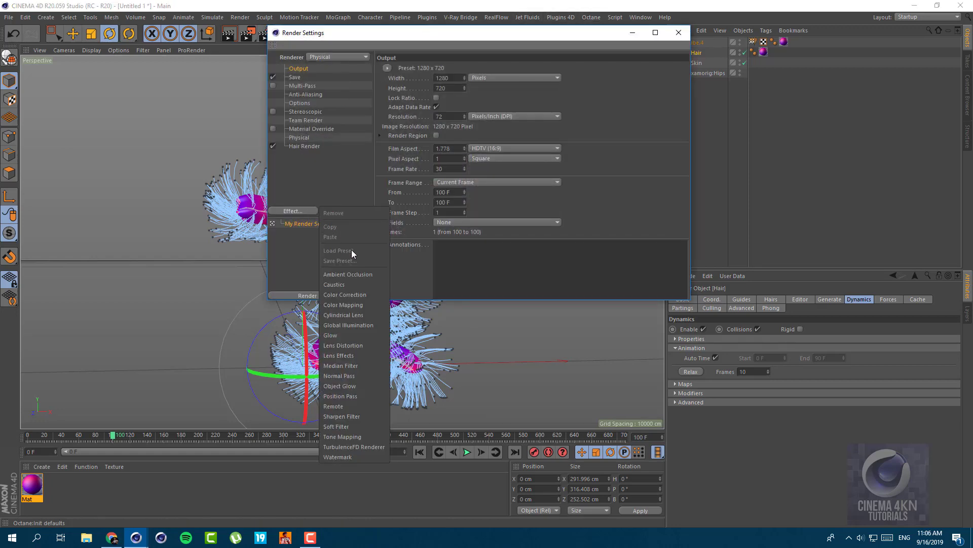
click(356, 277)
click(294, 211)
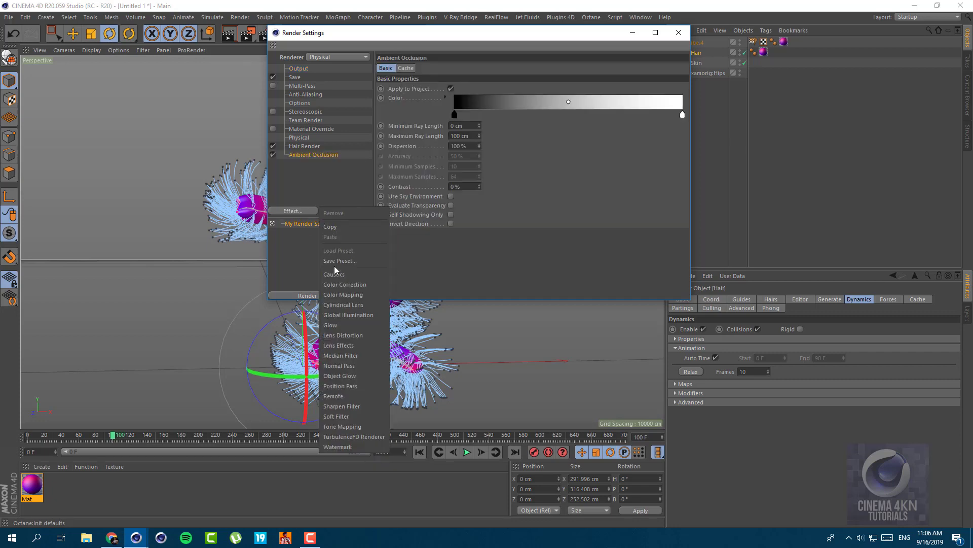
click(360, 315)
Set Global Illumination's secondary method to Quasi-Monte Carlo (QMC) and the sample accuracy to 100%
click(463, 112)
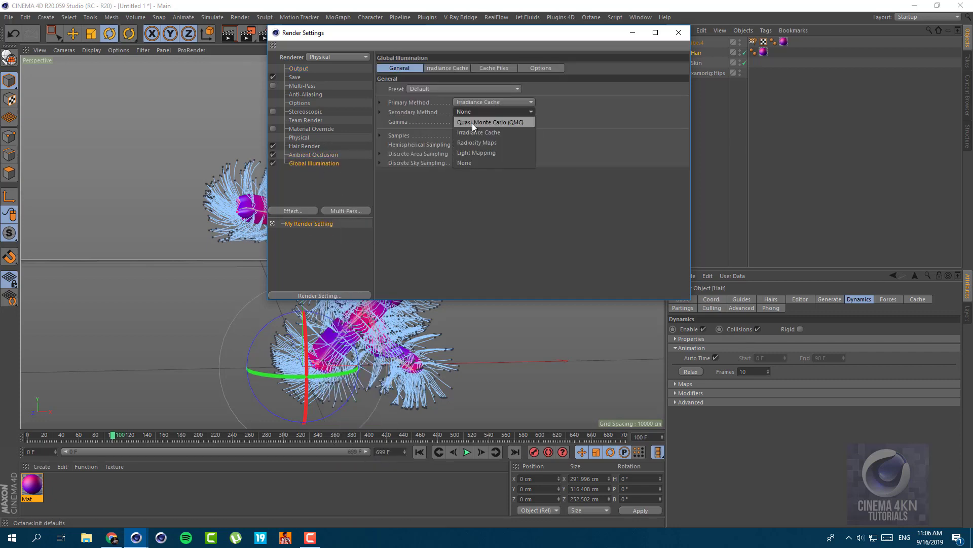
click(472, 122)
click(474, 148)
click(447, 138)
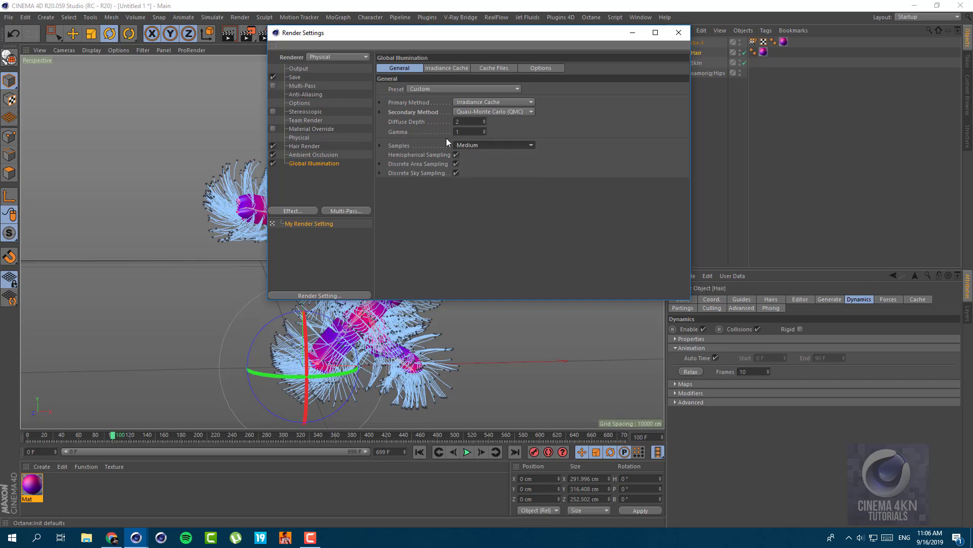
click(380, 145)
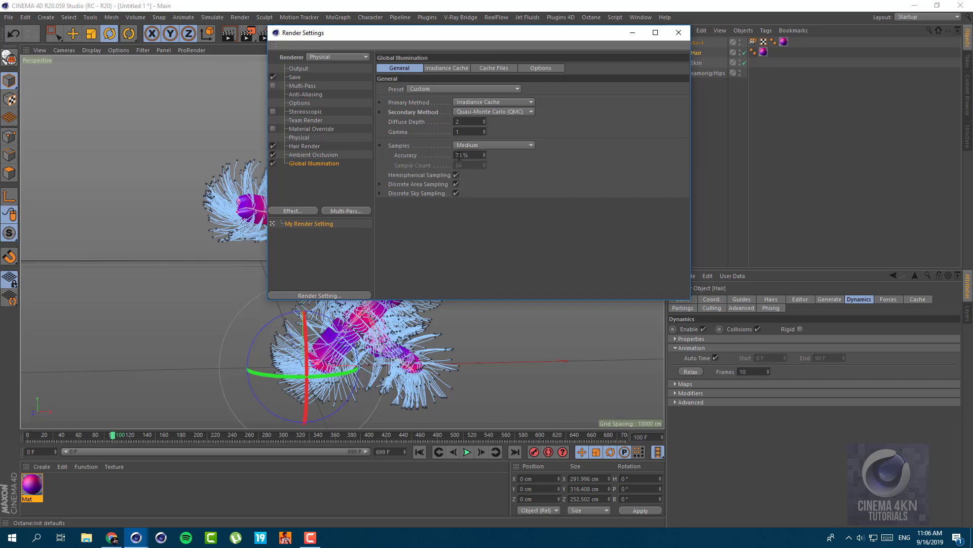
click(464, 155)
text(100)
key(Return)
click(379, 102)
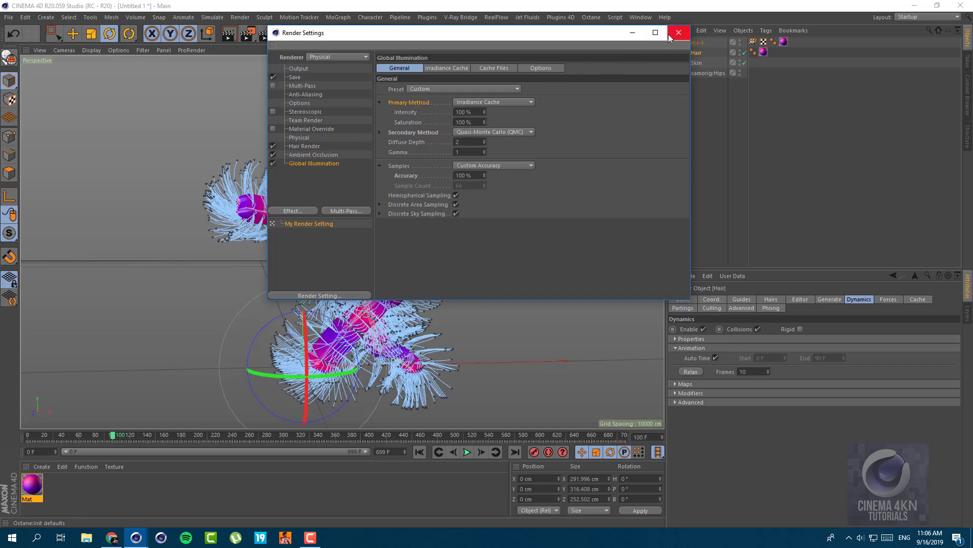
Enable Auto Load for the Global Illumination cache files, review the remaining options and close the render settings
click(495, 68)
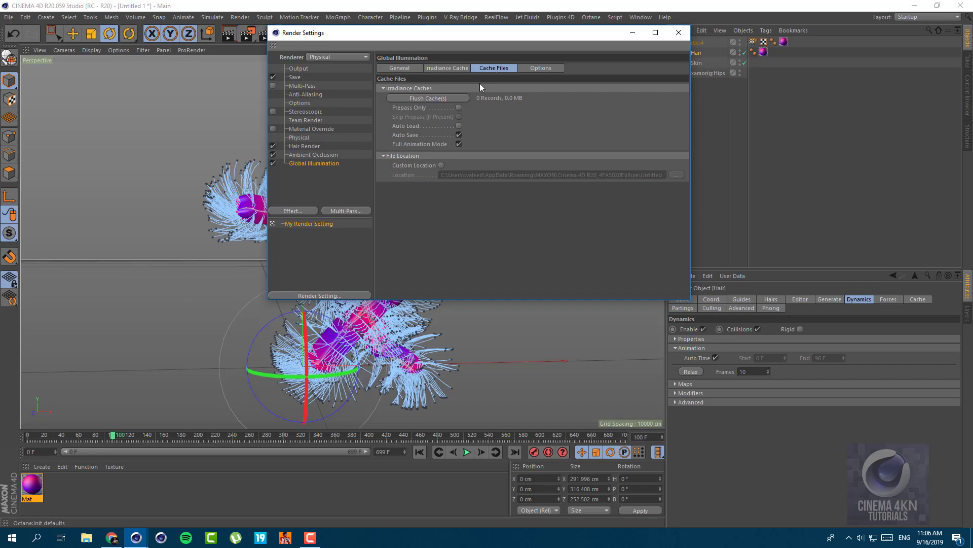
click(458, 125)
click(557, 69)
click(522, 89)
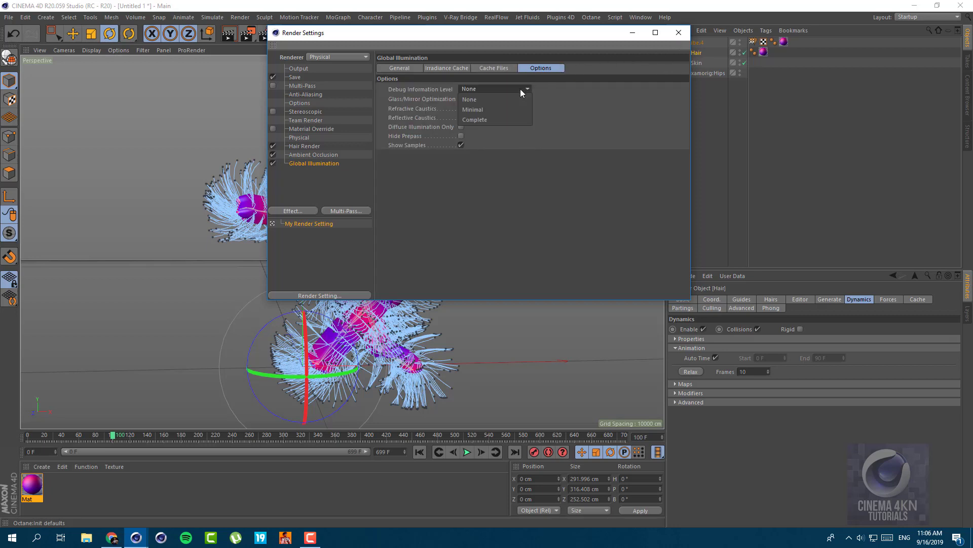
click(520, 89)
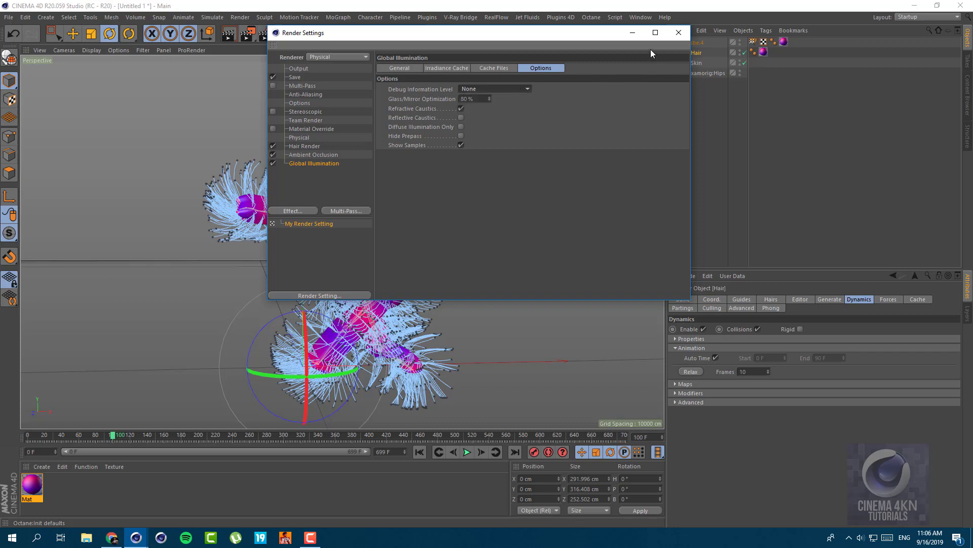
click(678, 33)
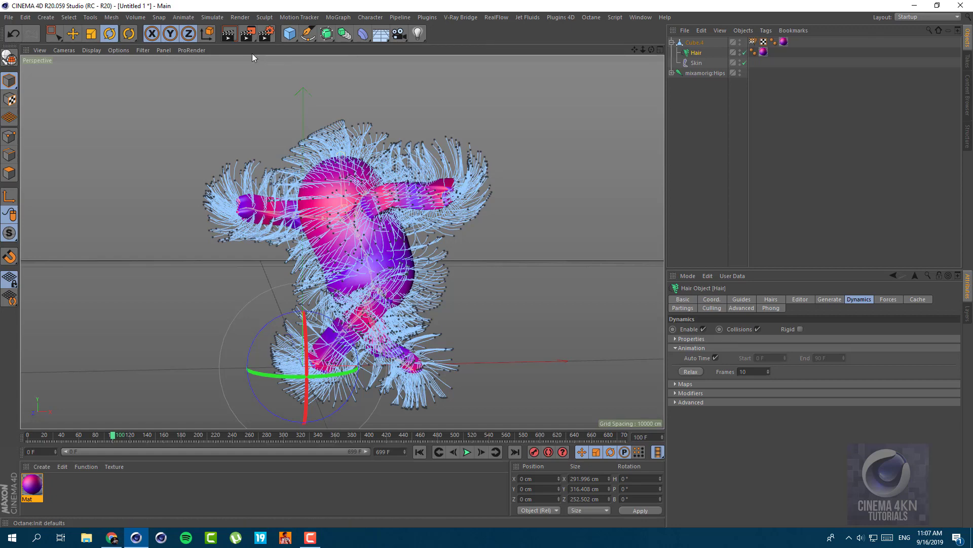
Start a test render of the active view and cancel it
click(229, 35)
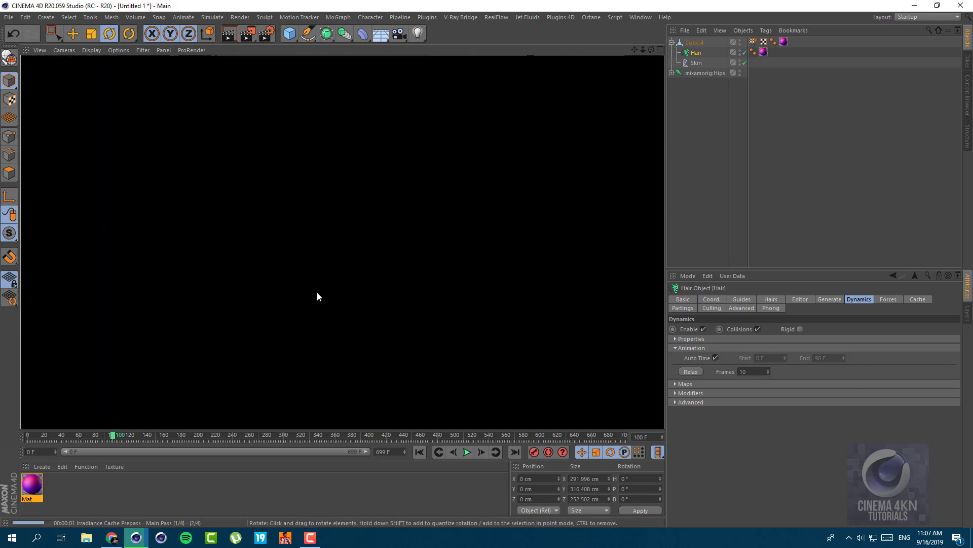
click(115, 285)
Load the Concrete Barrier HDRI material preset from the Studio light setups
click(41, 467)
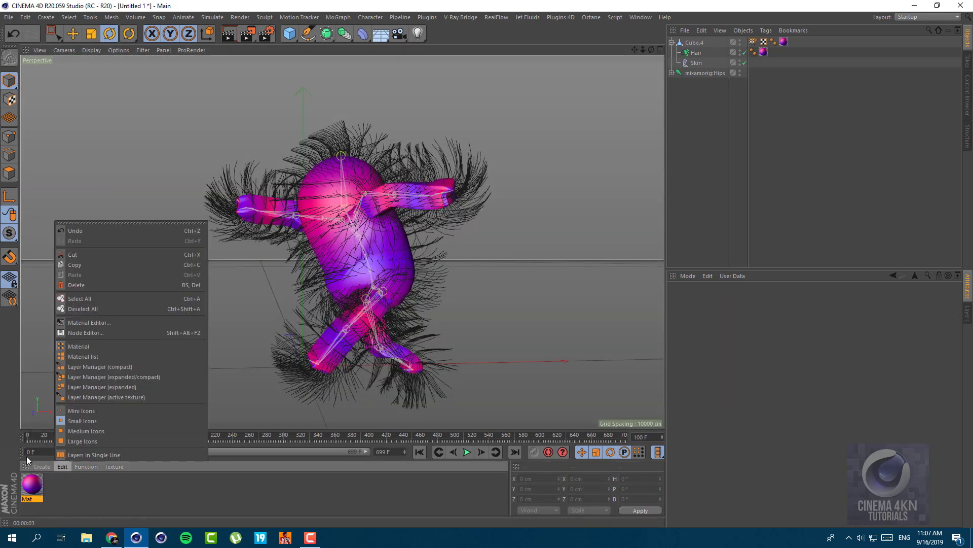
mouse_move(57, 444)
mouse_move(227, 473)
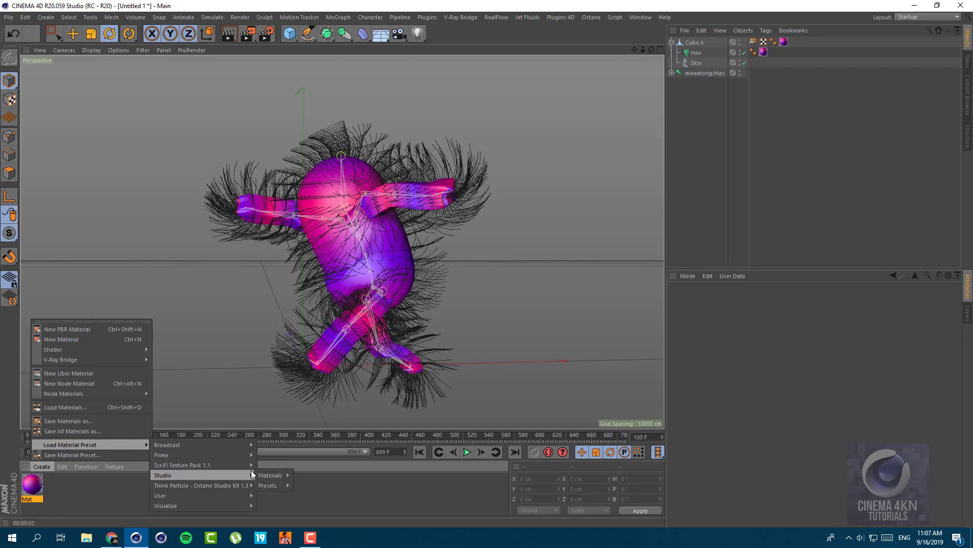
mouse_move(272, 476)
mouse_move(311, 484)
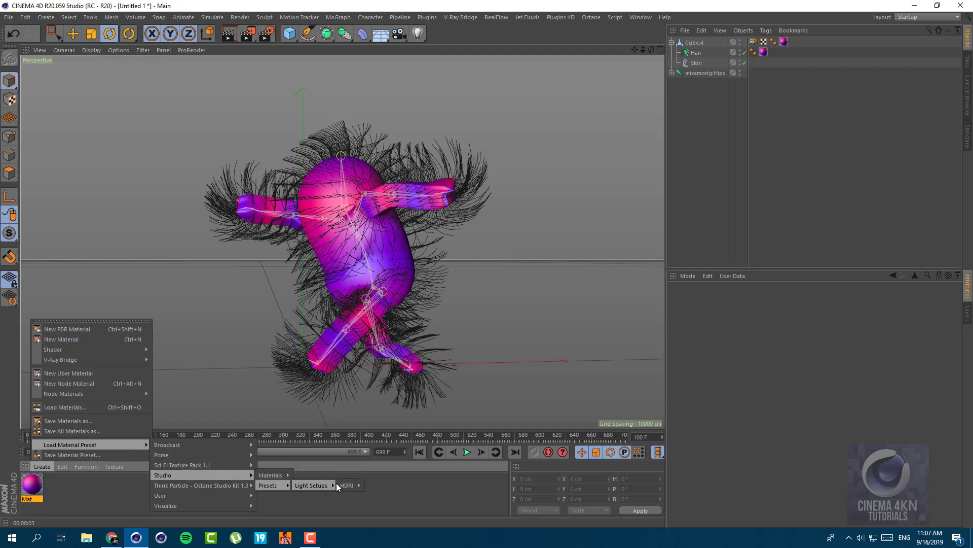
mouse_move(349, 485)
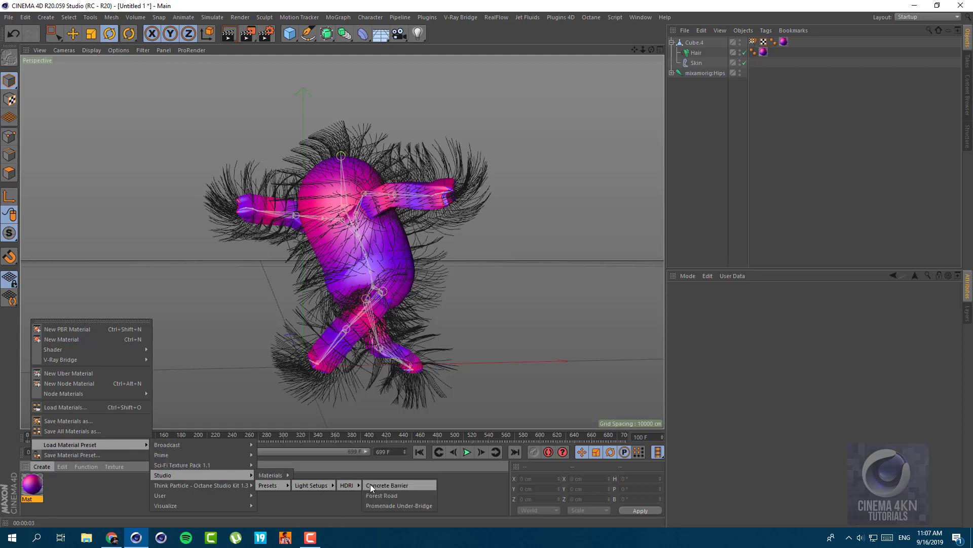
click(407, 487)
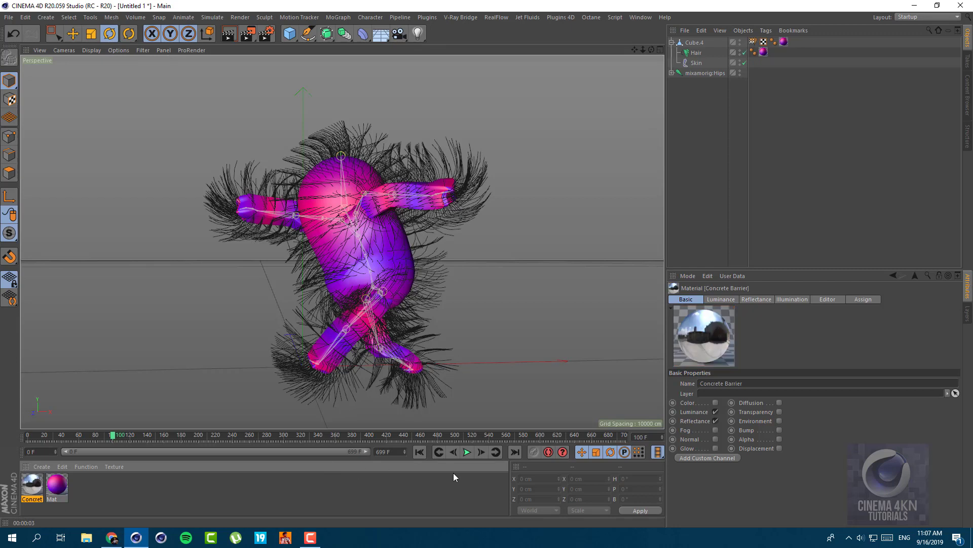
Add a Sky object, apply the Concrete Barrier material to it and render the active view
click(381, 33)
click(407, 62)
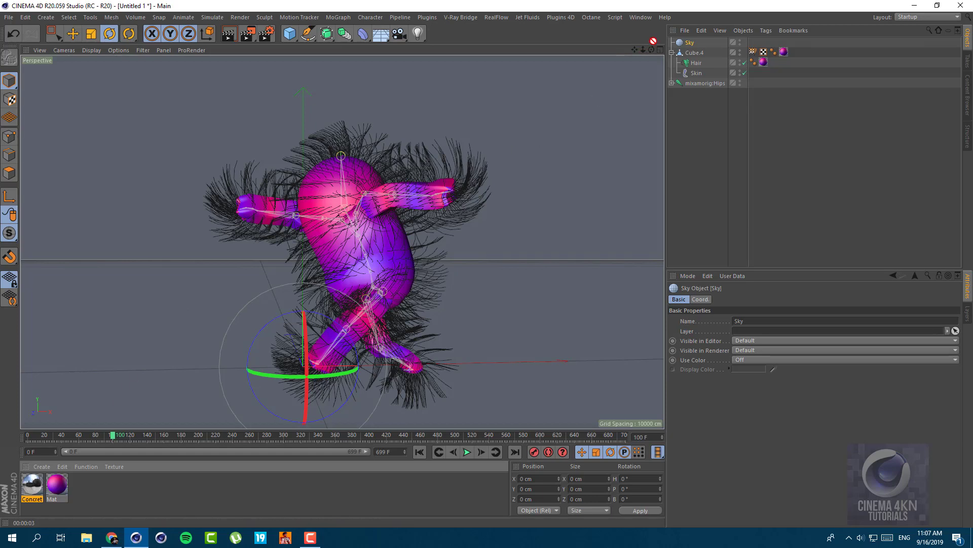
drag(689, 43, 690, 44)
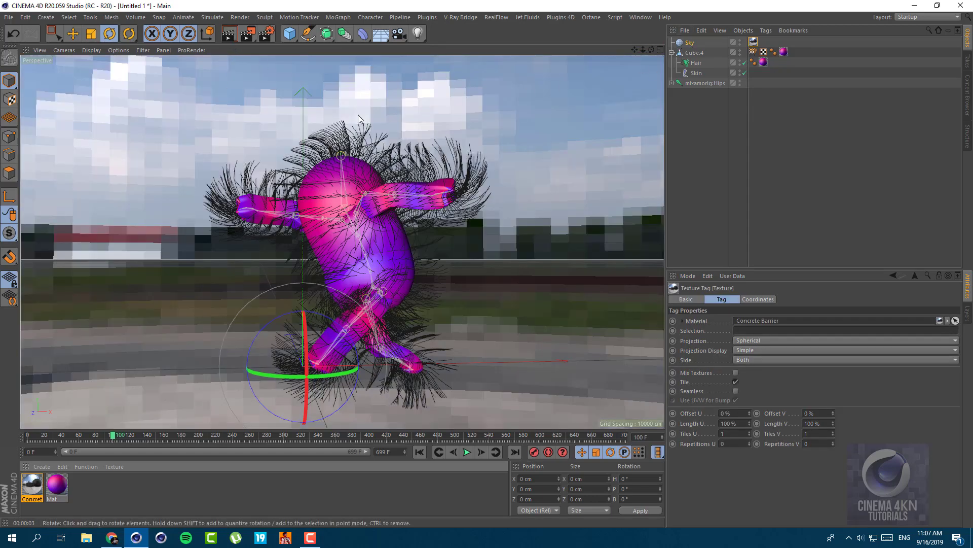
click(232, 34)
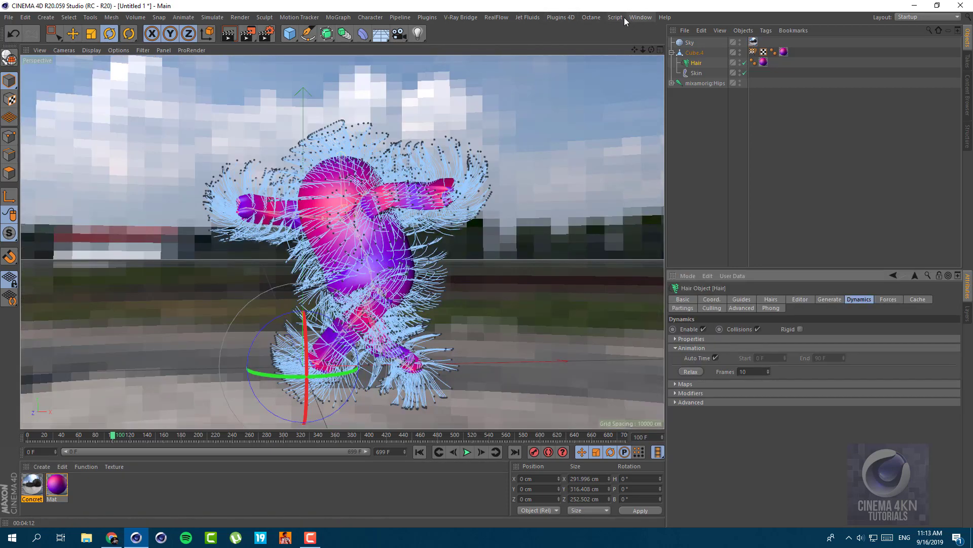
Open the Octane Live Viewer to preview the scene and reposition its window
click(590, 18)
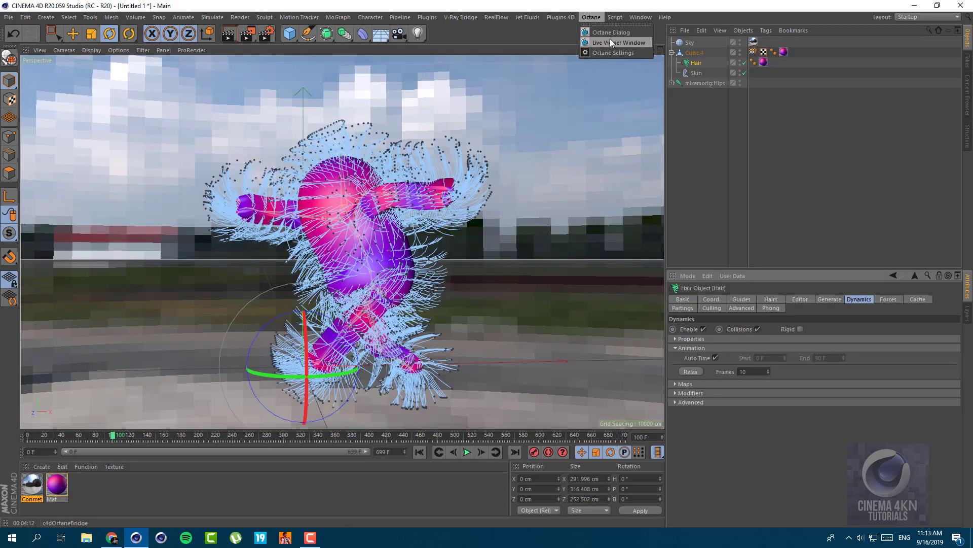
click(610, 42)
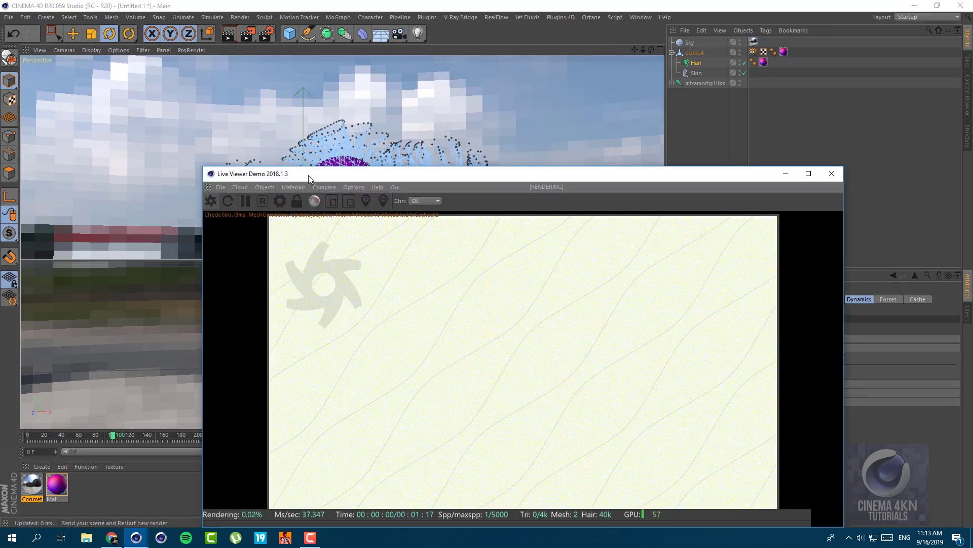
drag(308, 175, 308, 116)
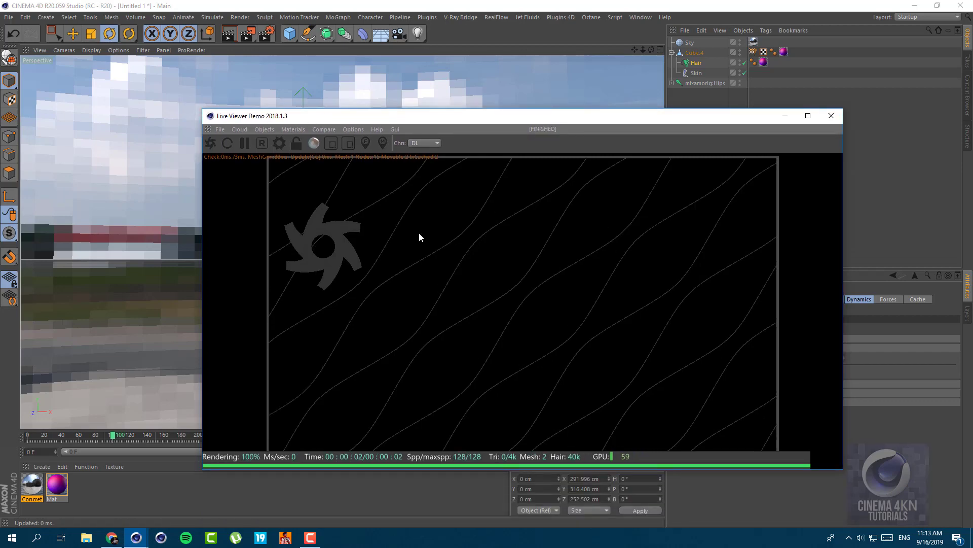
Delete the Sky object from the scene and close the Octane Live Viewer
click(710, 44)
key(Delete)
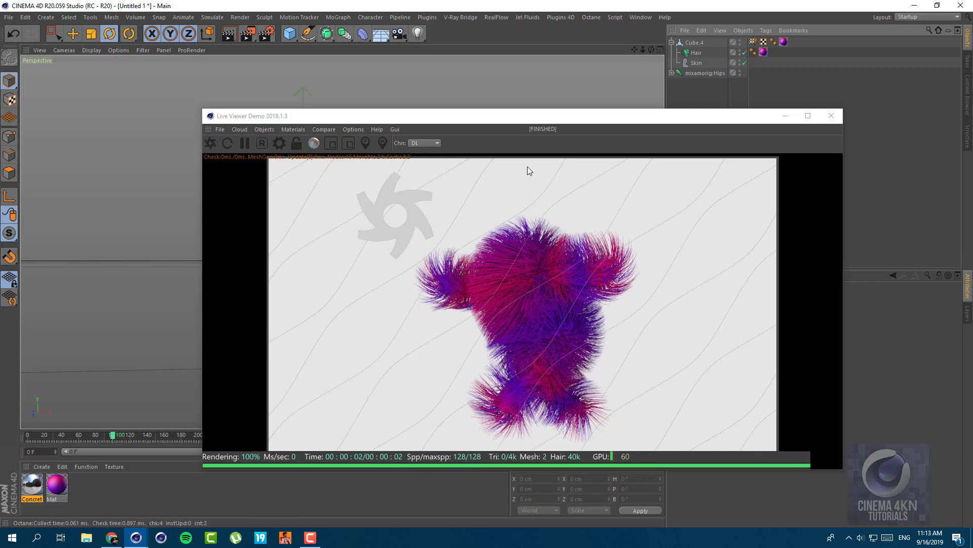
click(832, 116)
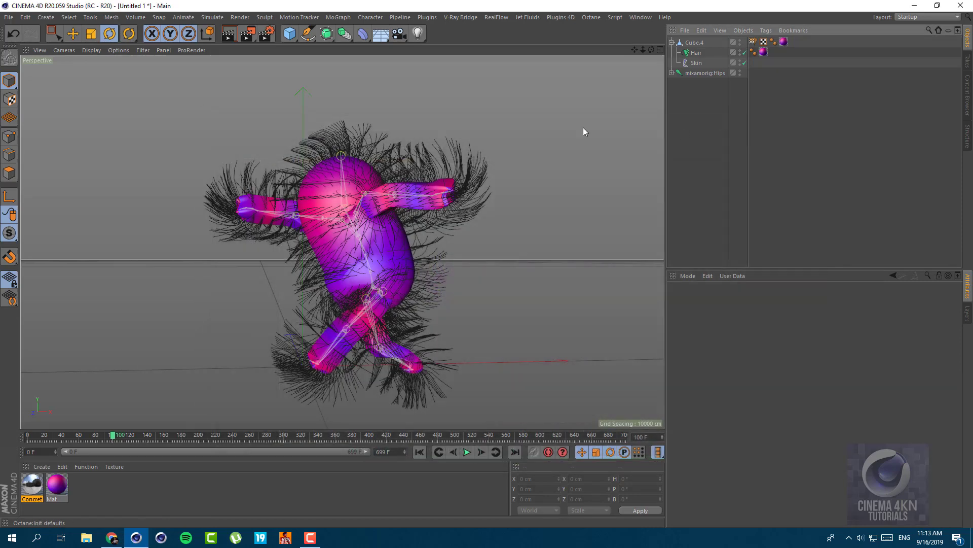
Set the renderer to Octane Renderer, check the output size presets and close the render settings
click(266, 35)
click(315, 49)
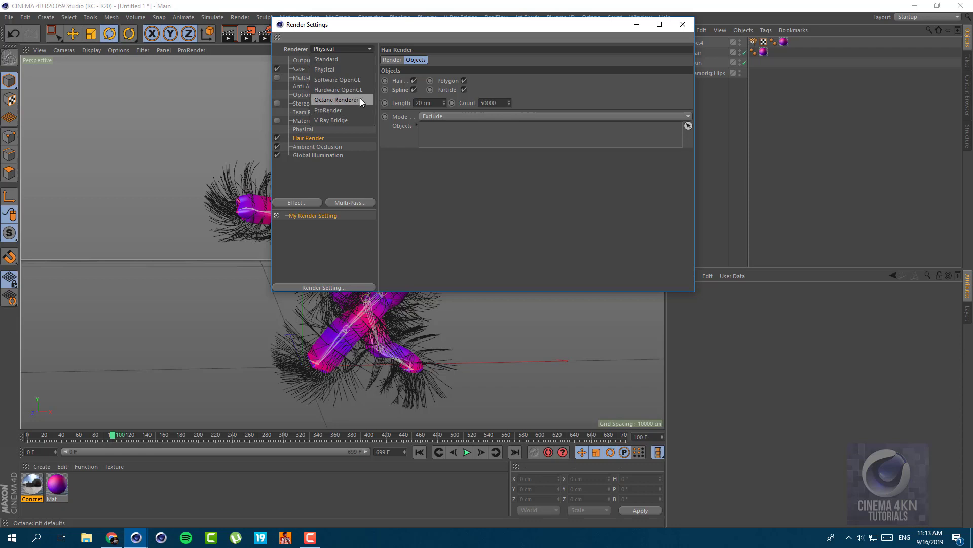
click(360, 100)
click(311, 61)
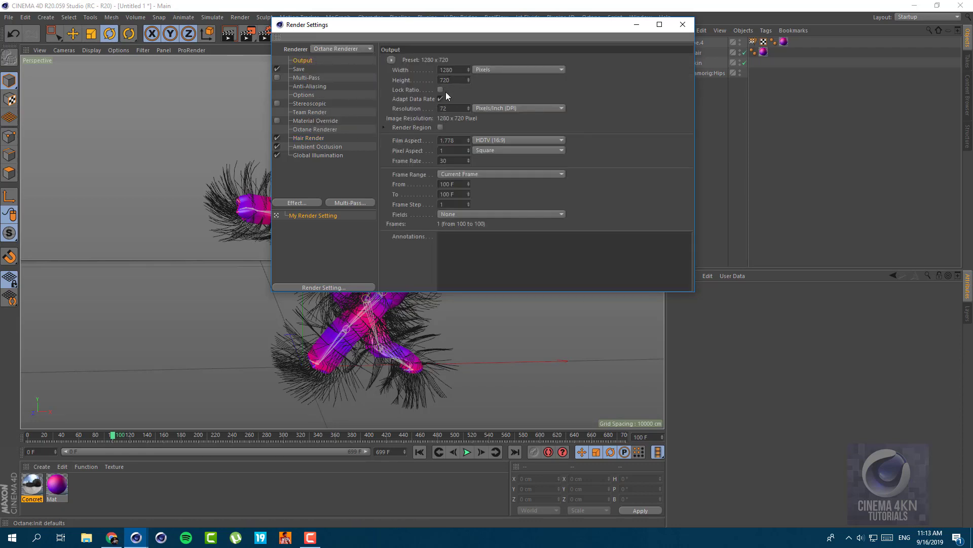
click(392, 61)
mouse_move(429, 90)
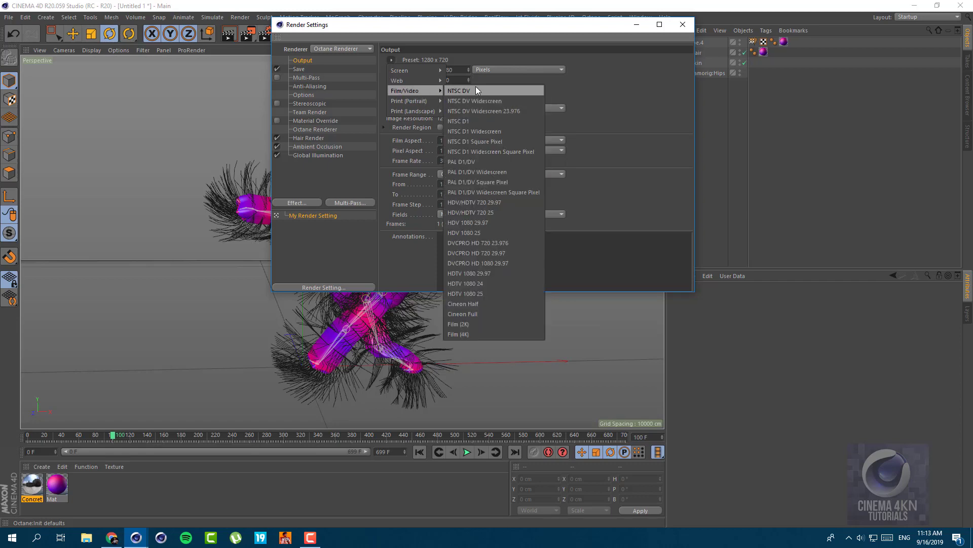
click(478, 87)
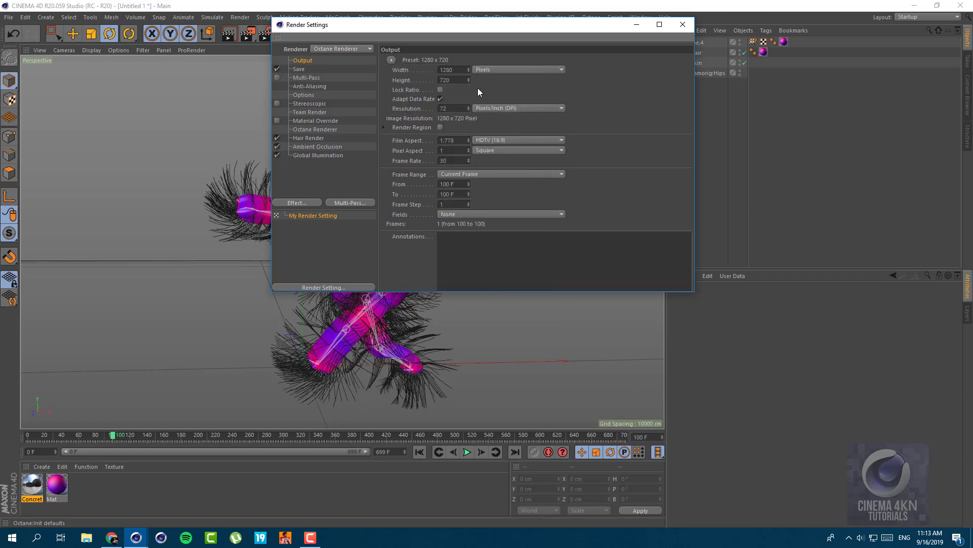
click(681, 30)
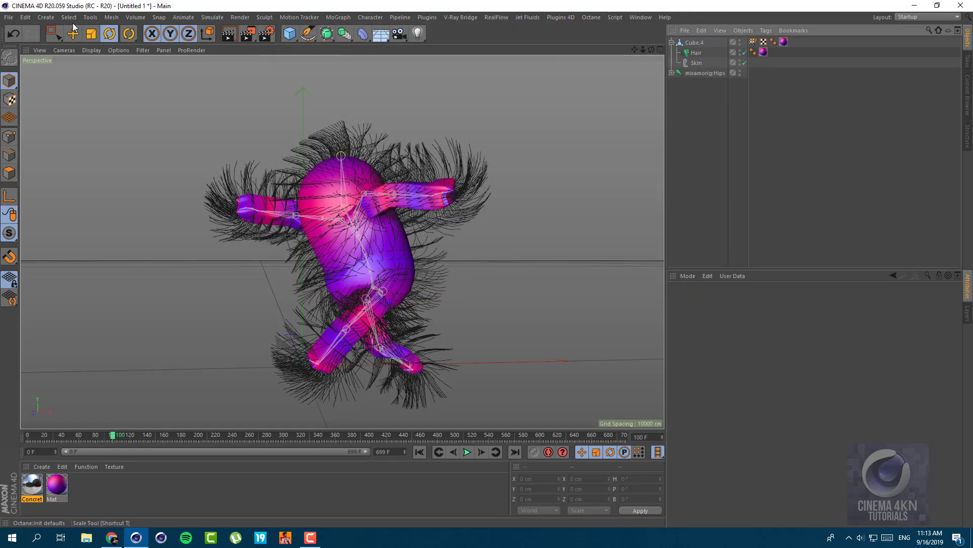
Save the project as Fluffy in the export folder
click(8, 18)
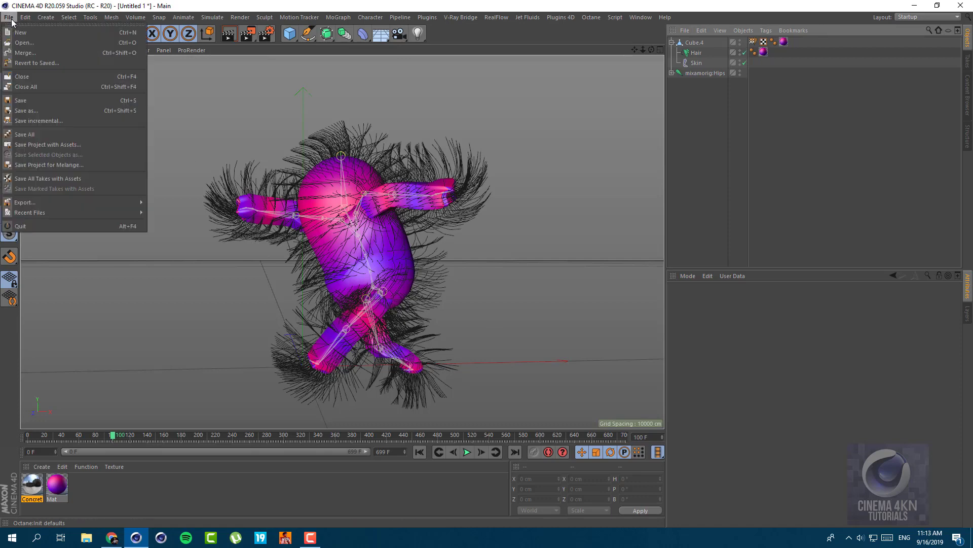
click(37, 100)
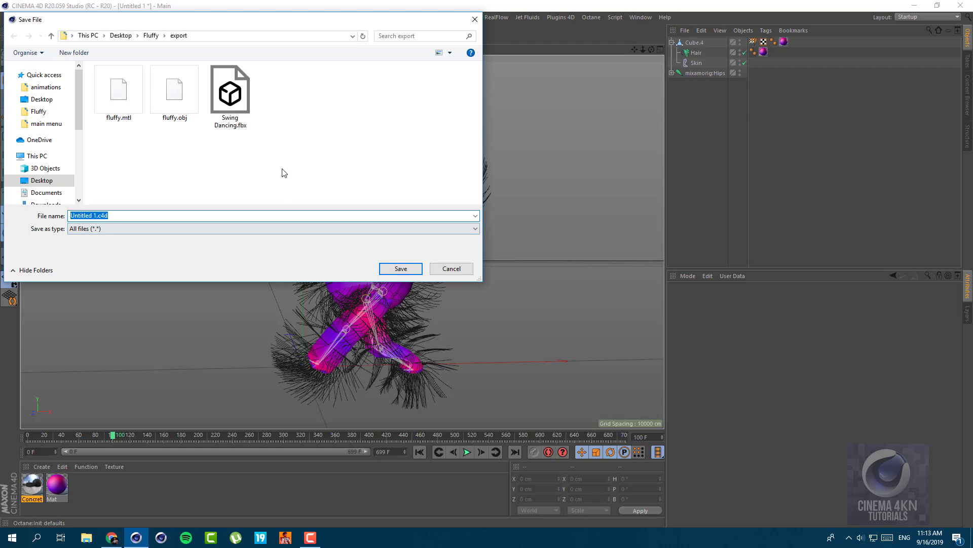
text(Fluffy)
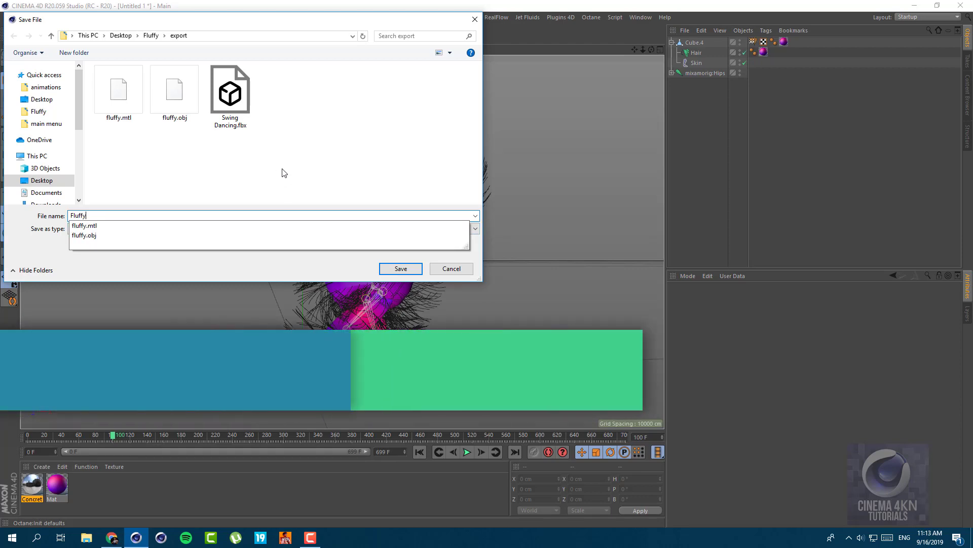
key(Return)
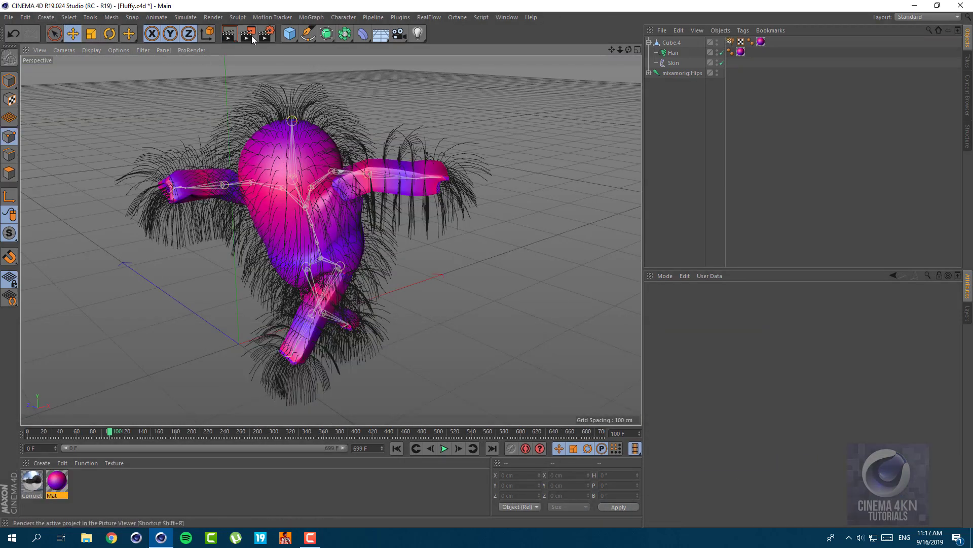
Set the render output size to 1920 x 1080 pixels, starting from the 1920 x 1200 screen preset
click(266, 35)
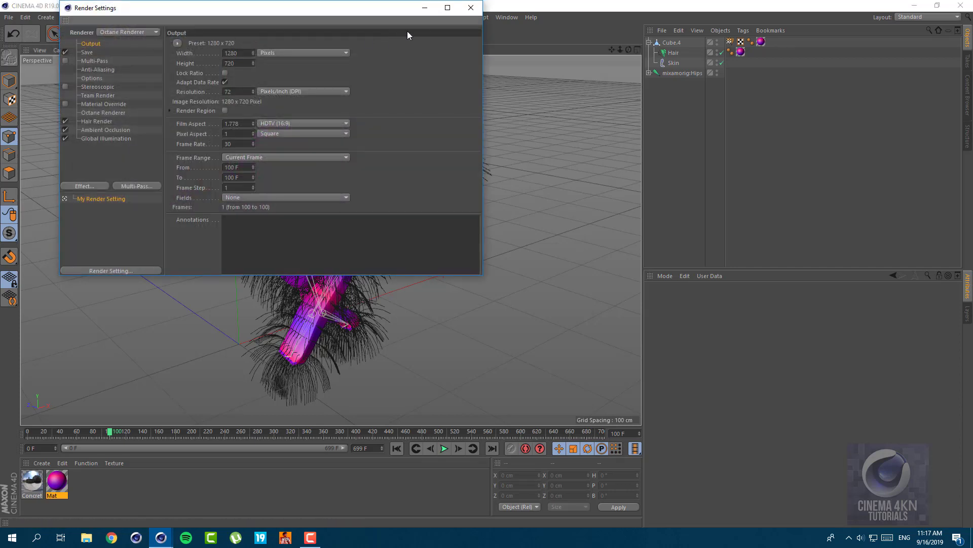
click(177, 43)
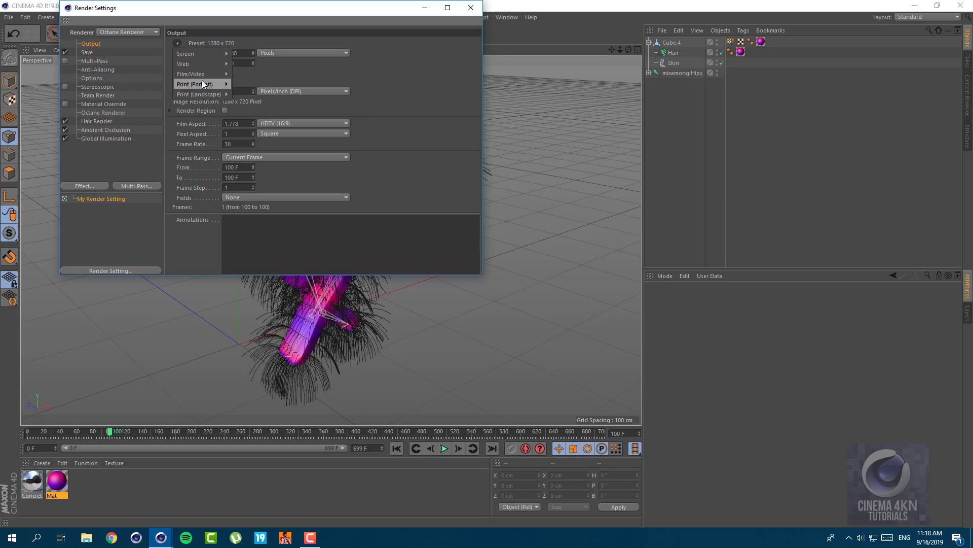
mouse_move(221, 53)
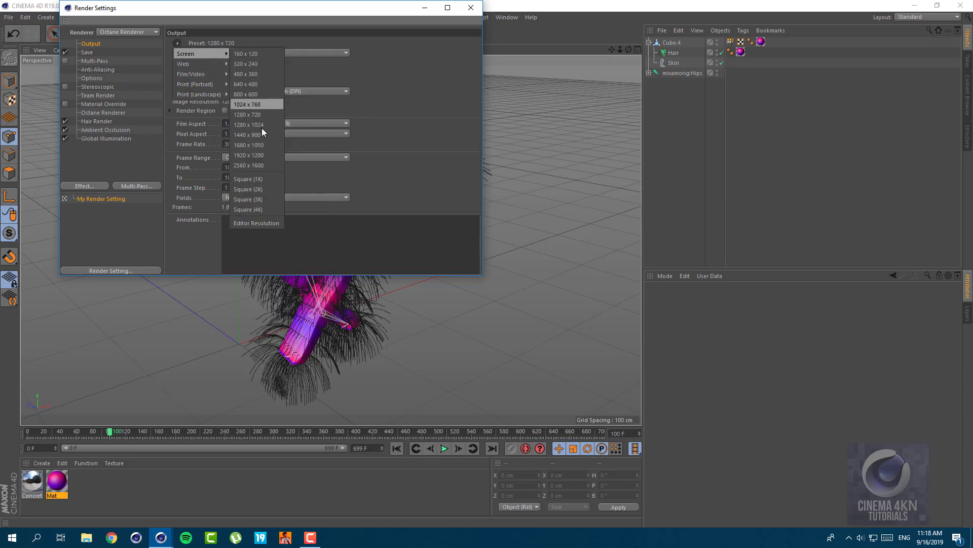
click(257, 153)
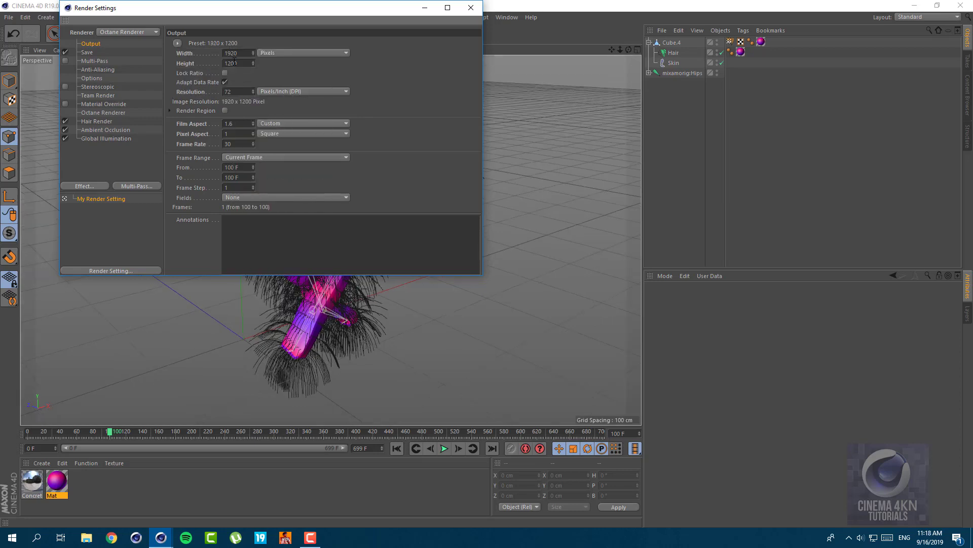
drag(231, 66, 229, 66)
text(080)
key(Return)
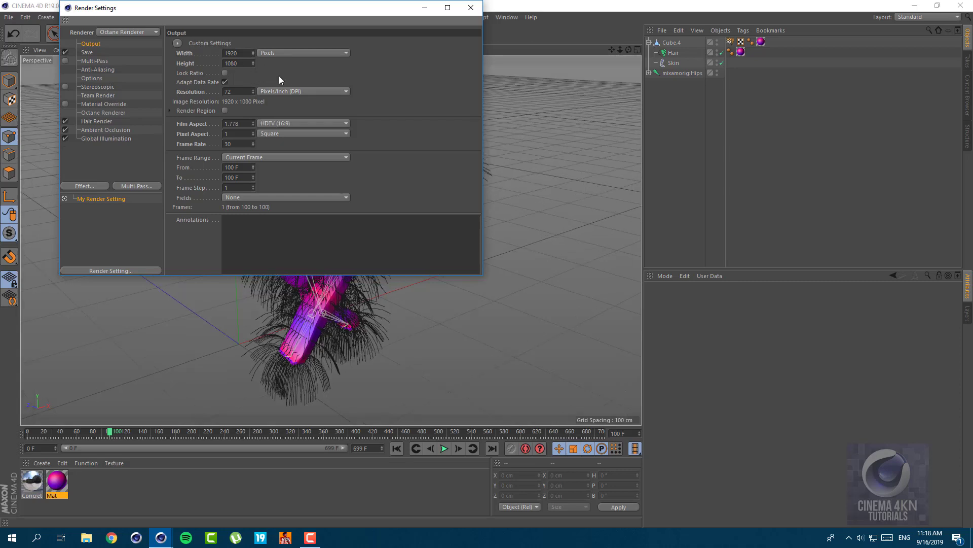
Set the output frame range to Preview Range and disable Ambient Occlusion and Global Illumination for the render
click(249, 160)
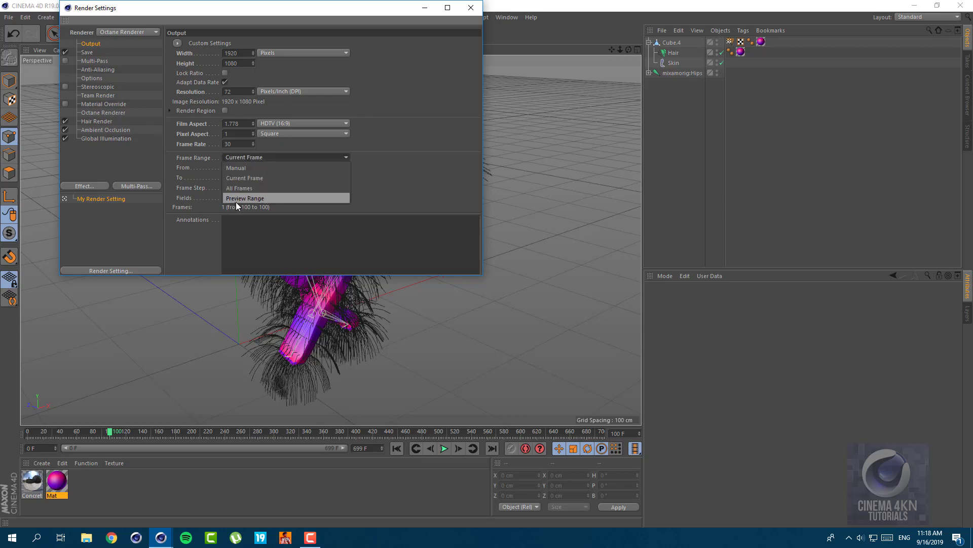
click(253, 202)
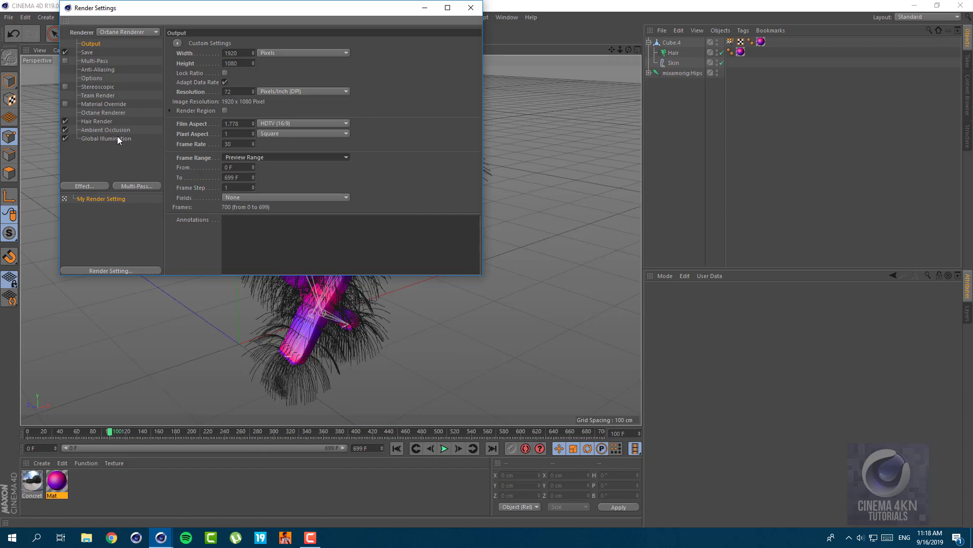
click(67, 143)
click(65, 129)
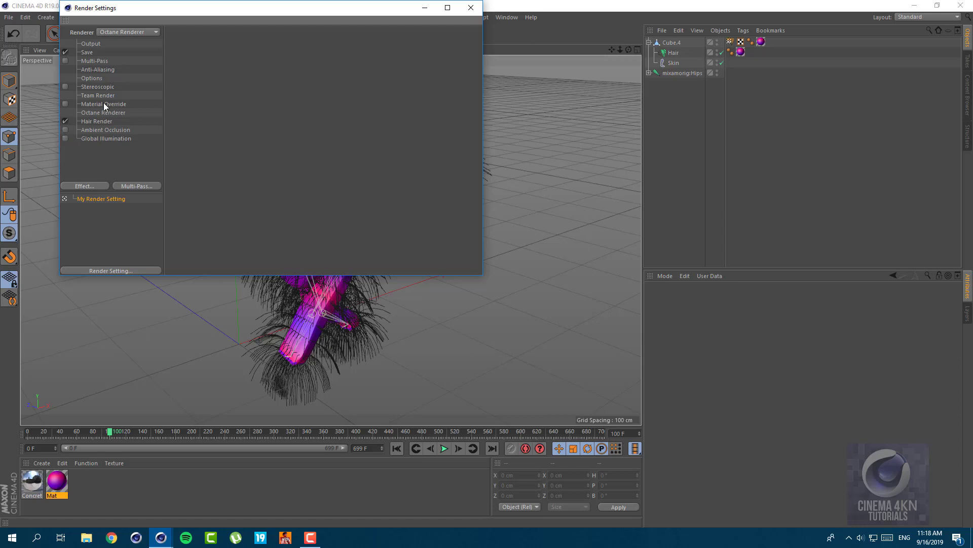
Set the render's save format to MP4
click(86, 52)
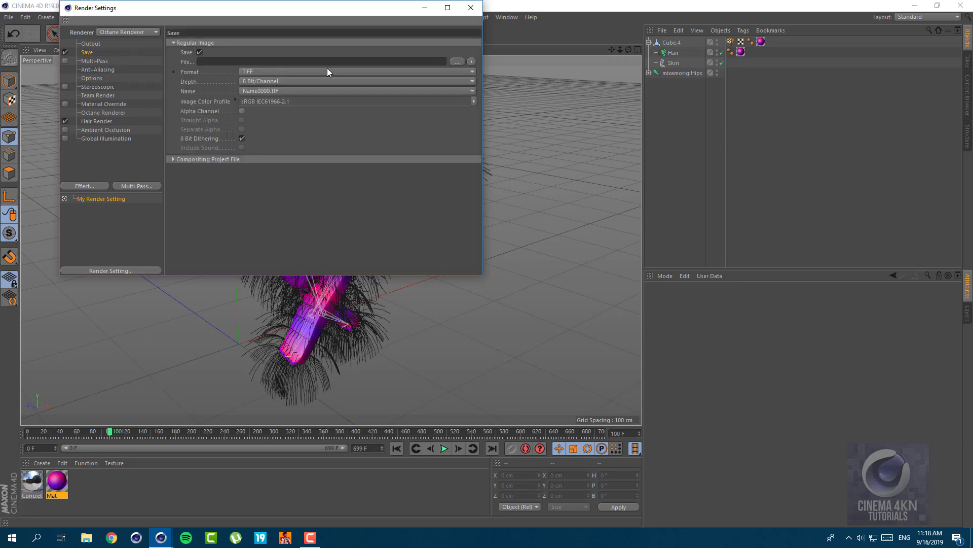
click(389, 74)
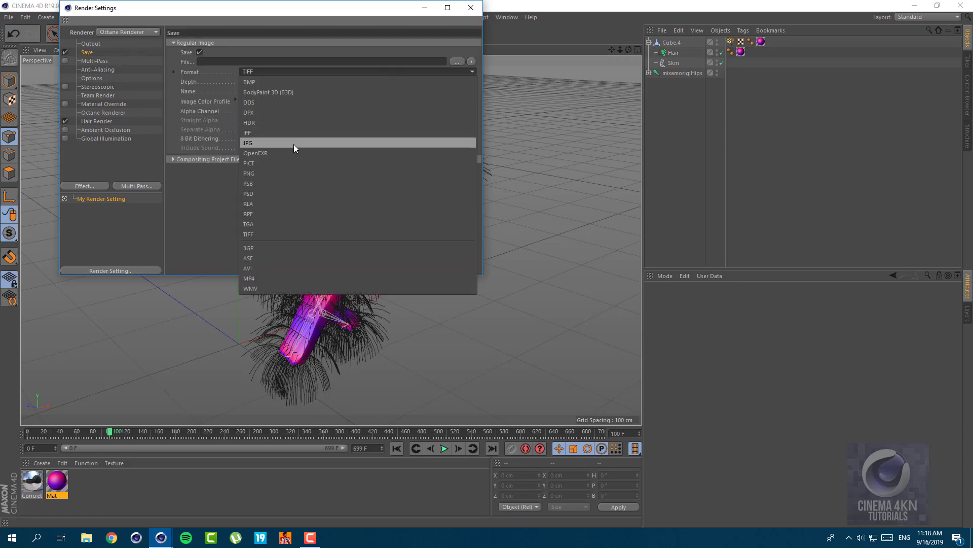
click(268, 279)
Set the render output file to Fluffy in the export folder inside Fluffy and close the render settings
click(457, 61)
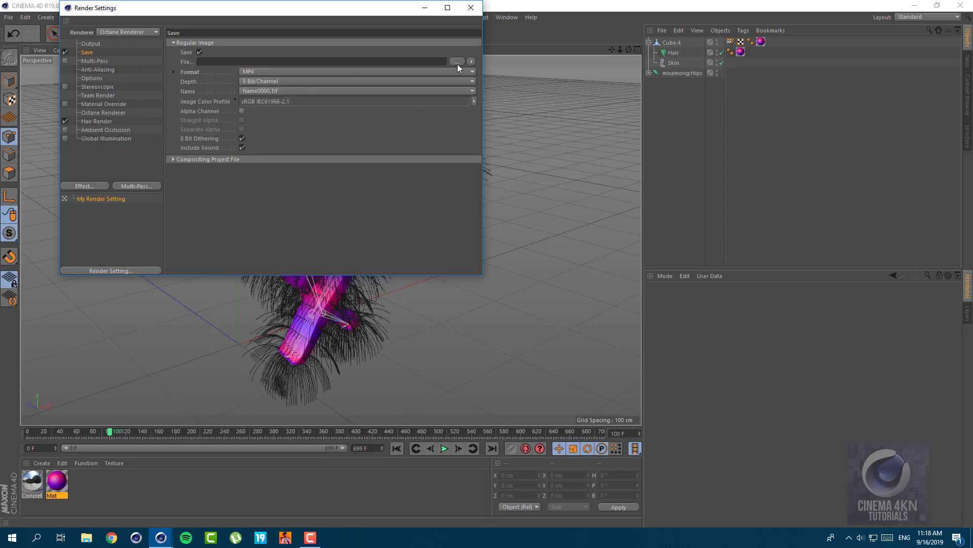
double_click(289, 99)
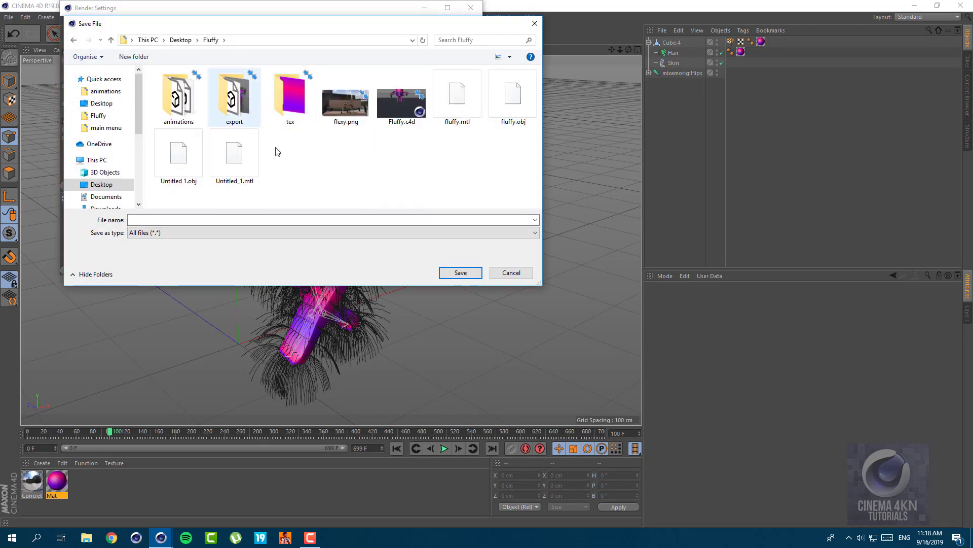
double_click(249, 95)
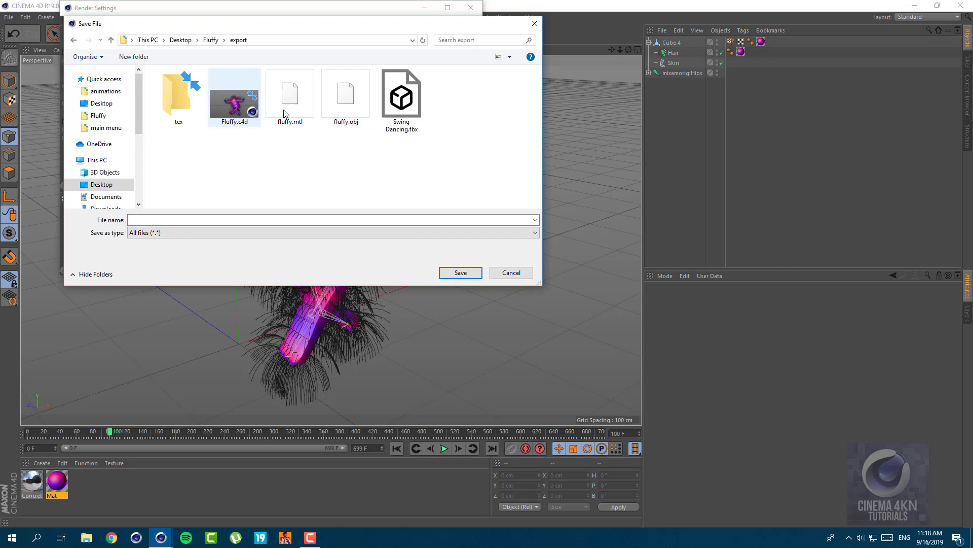
click(164, 219)
text(f)
key(BackSpace)
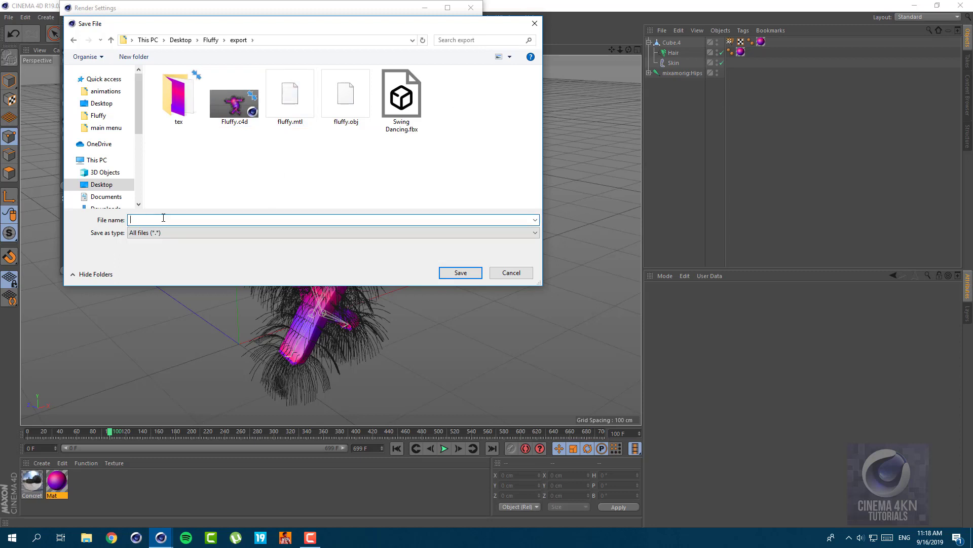
text(F)
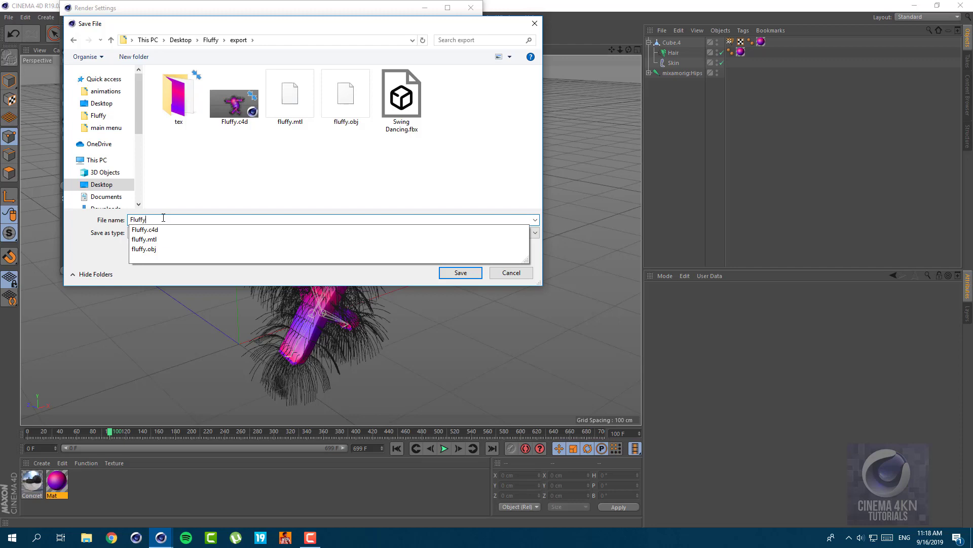
text(luffy)
key(Return)
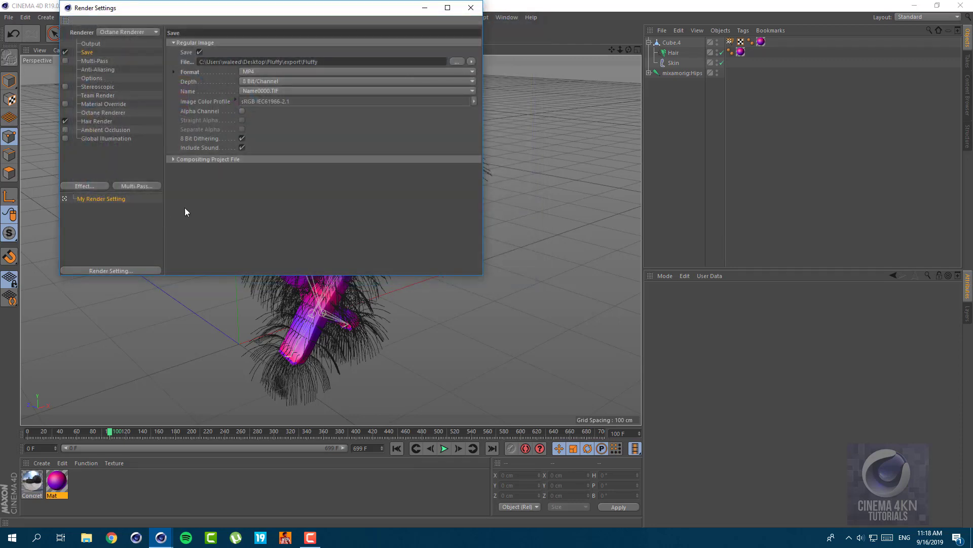
click(471, 7)
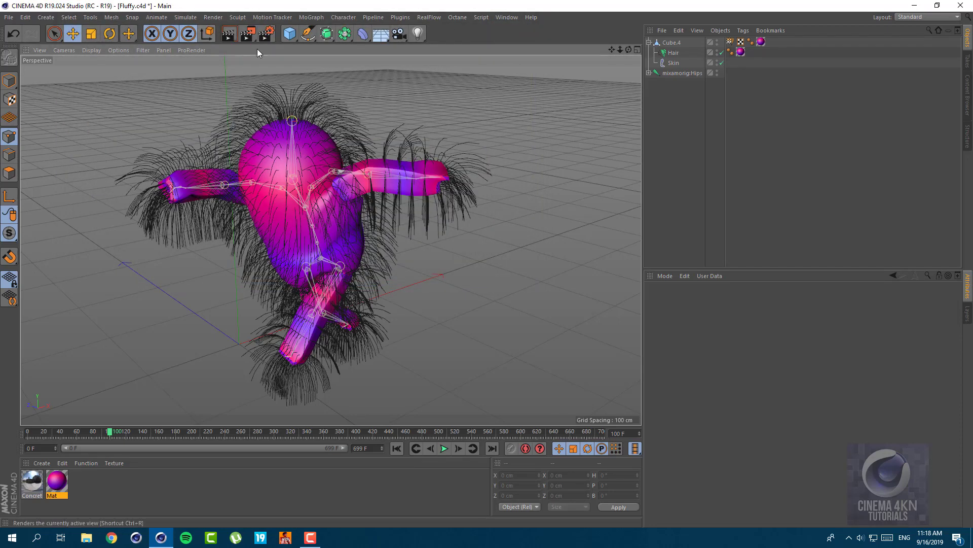
Add a Cube primitive to the scene and set its Y segments to 8
click(291, 38)
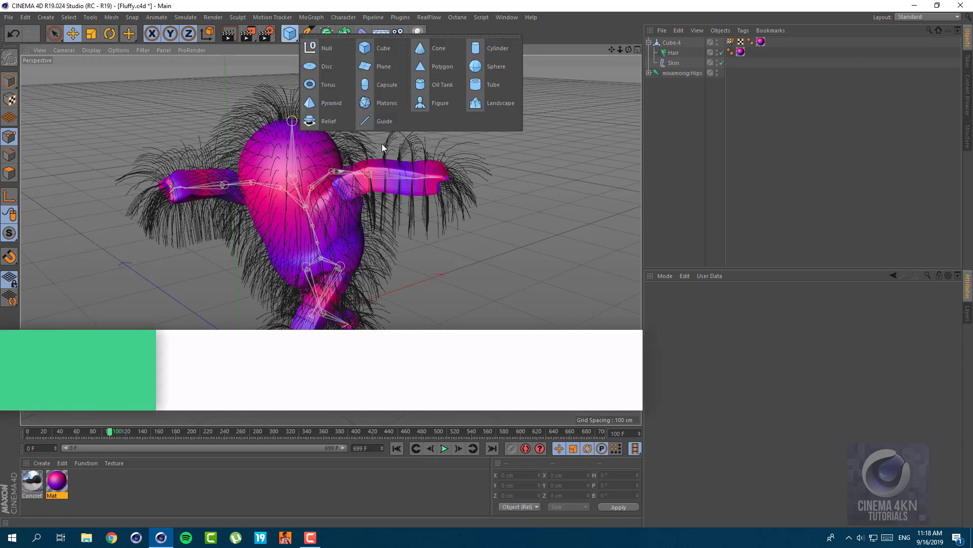
click(375, 48)
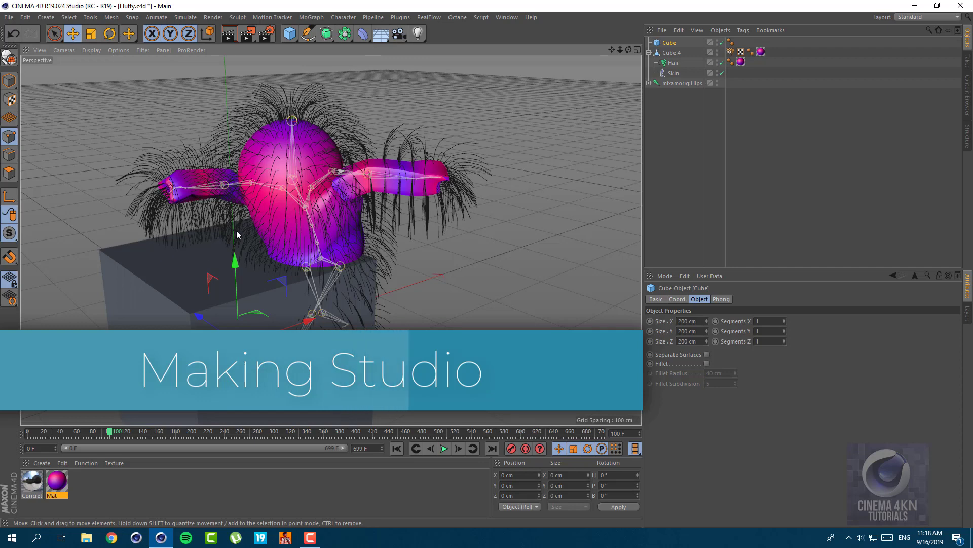
click(786, 329)
Switch the perspective view's display to shading with visible mesh lines
click(120, 50)
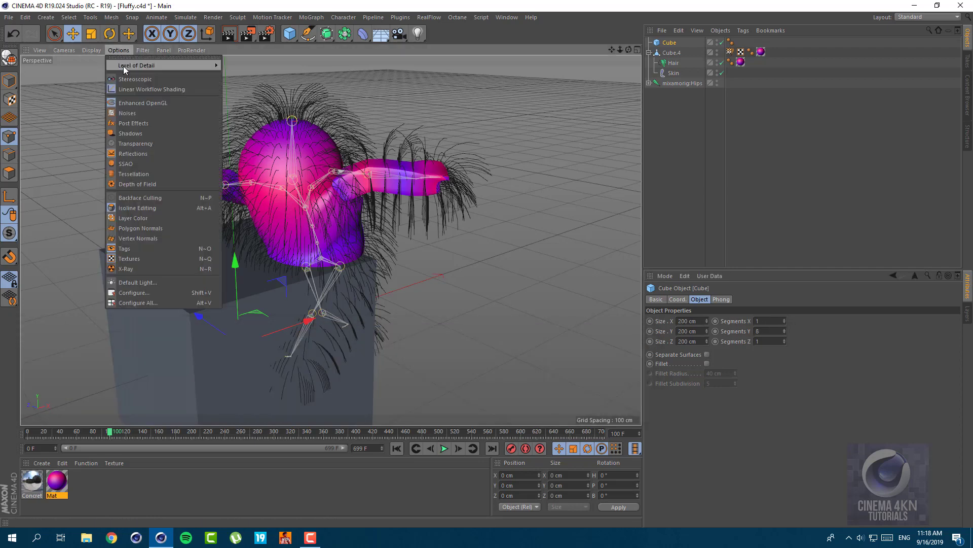
mouse_move(92, 50)
click(116, 74)
Switch to Model mode and thin the cube along X to about 3.16 cm to form a flat panel
click(9, 81)
drag(312, 320, 240, 344)
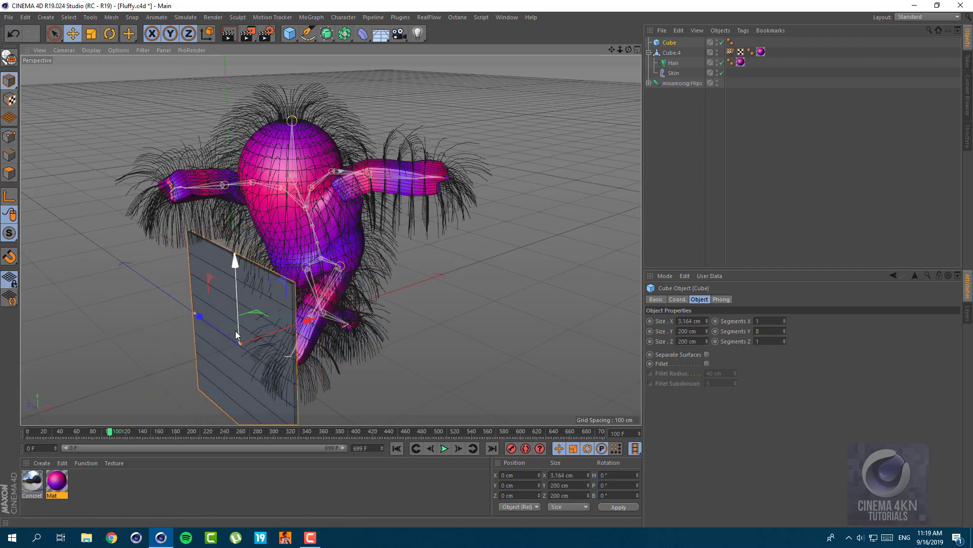
Nest a Bend deformer fitted to its parent under the Cube and bend the panel into a curve
click(363, 34)
drag(672, 43, 669, 53)
click(667, 373)
drag(235, 253, 56, 297)
Rotate the bent Cube to a 90° bank and move it down beneath the character, to about Y -59 cm
click(669, 42)
click(110, 34)
drag(220, 300, 459, 291)
click(73, 34)
mouse_move(410, 357)
mouse_down()
mouse_move(411, 388)
mouse_move(416, 350)
mouse_up()
Scale the Cube up to about 470 cm in Y and Z and shift it to about X 329 cm
scroll(406, 304, down, 6)
click(91, 34)
drag(229, 153, 385, 153)
alt+drag(406, 305, 406, 334)
drag(553, 327, 497, 335)
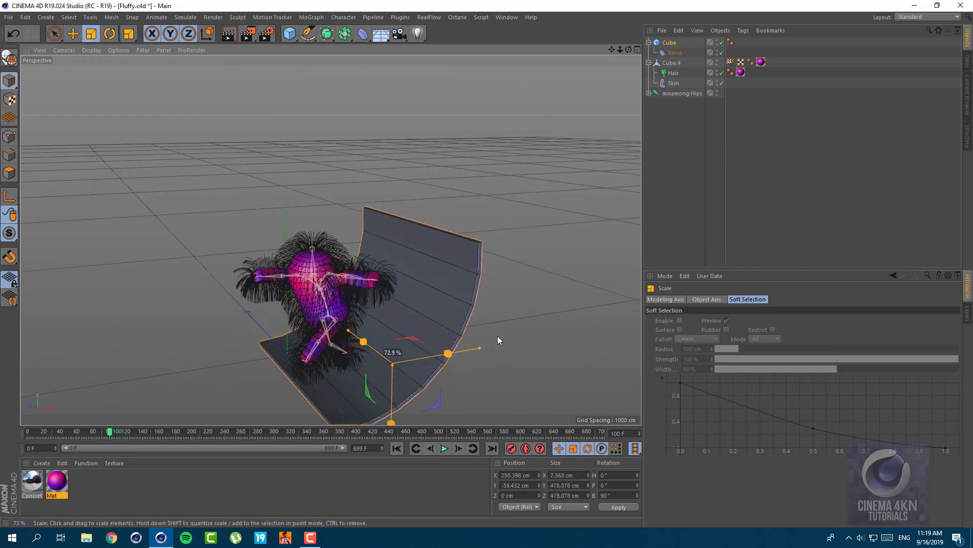
click(73, 34)
alt+drag(406, 345, 431, 299)
drag(491, 370, 469, 370)
alt+drag(405, 284, 385, 344)
Reduce the Bend deformer's Y size to about 390.6 cm and convert the Cube into an editable polygon object
click(675, 53)
drag(774, 321, 774, 361)
alt+drag(398, 291, 309, 223)
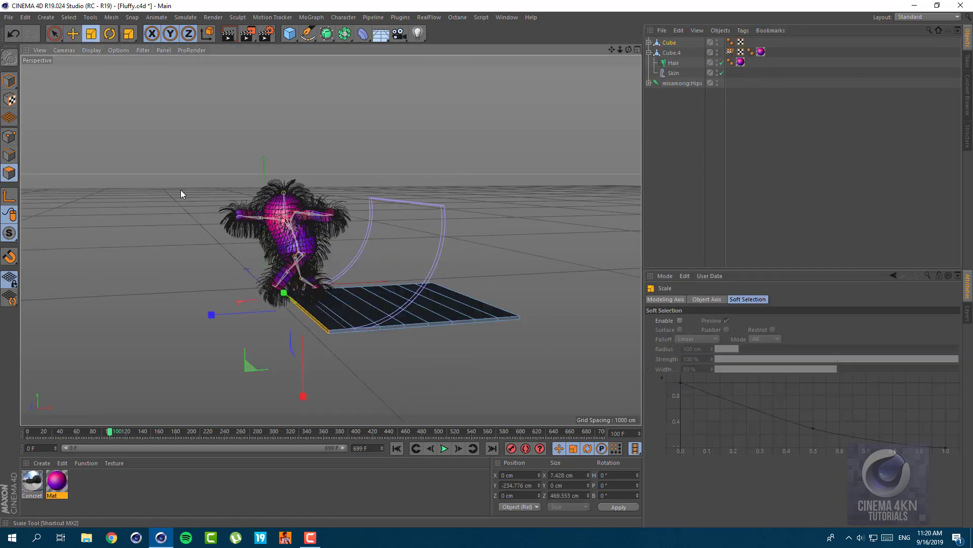
Extrude the polygons at both ends of the Cube to lengthen the backdrop, the second one by 436 cm
right_click(130, 324)
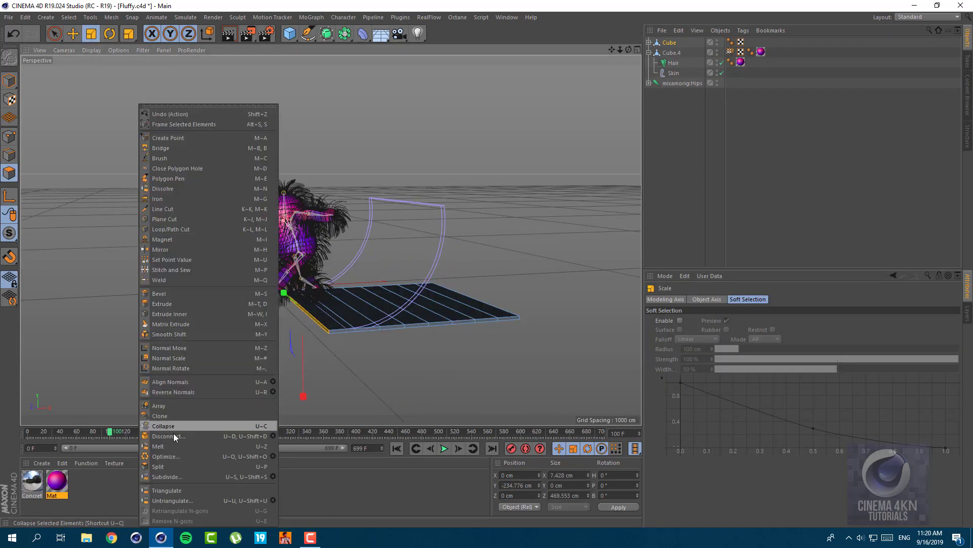
click(175, 309)
drag(348, 367, 487, 355)
alt+drag(487, 335, 298, 317)
click(537, 323)
drag(305, 213, 464, 157)
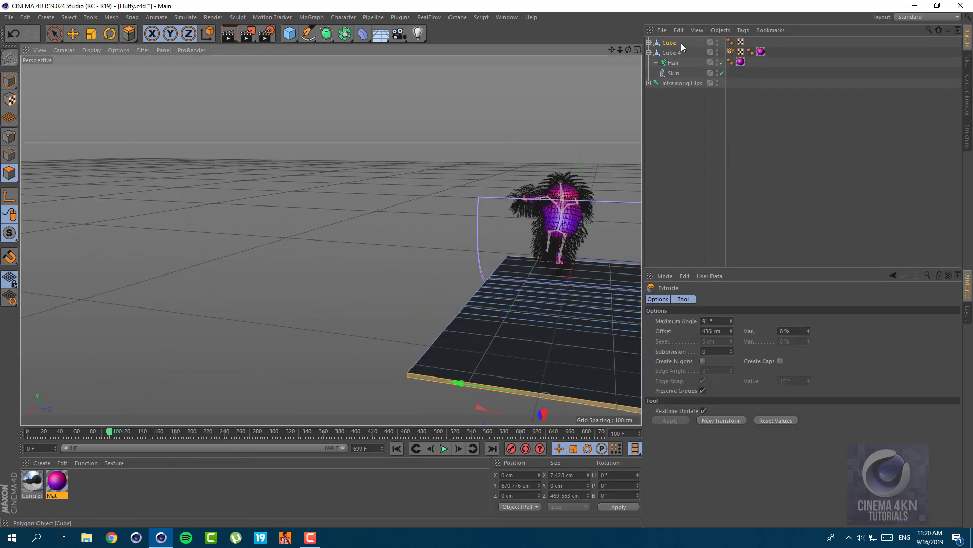
Return to Model mode and set the Bend deformer's strength to -90°
alt+drag(193, 284, 342, 263)
click(9, 81)
alt+drag(167, 203, 173, 284)
click(649, 42)
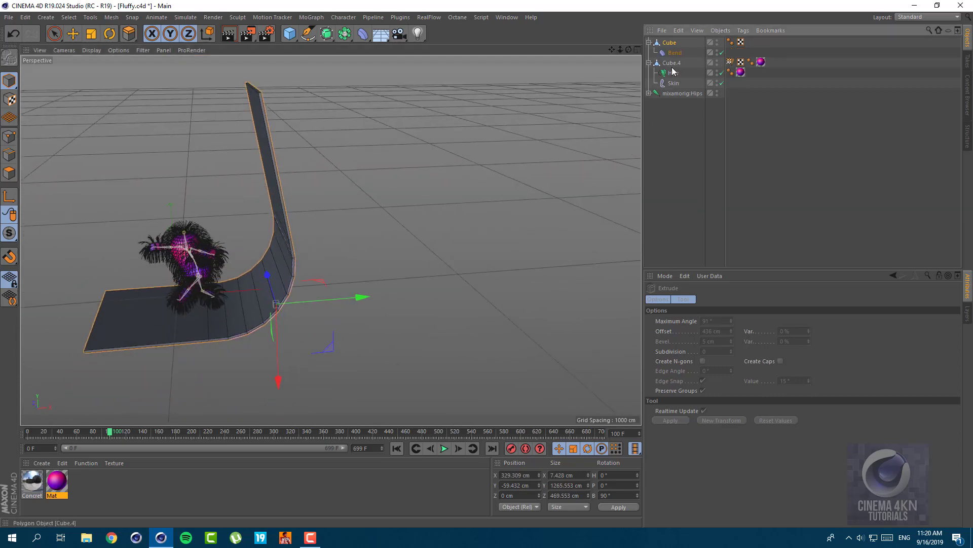
click(675, 52)
drag(729, 341, 678, 345)
text(90)
key(Return)
text(-)
key(Return)
alt+drag(254, 311, 277, 294)
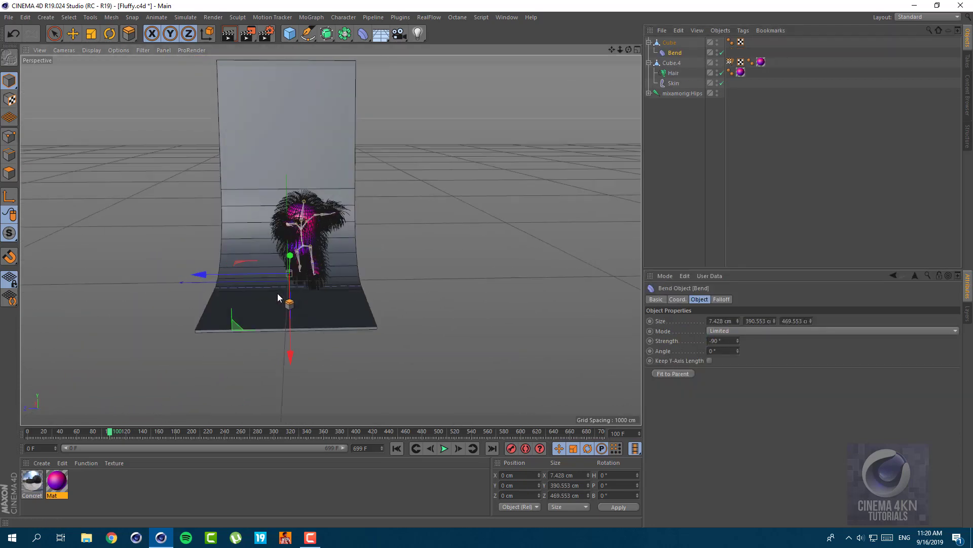
Widen the backdrop Cube along Z to about 1699 cm, scaling up its Bend deformer with it
scroll(278, 294, up, 4)
click(669, 42)
click(92, 34)
drag(195, 283, 3, 287)
key(ctrl+z)
ctrl+click(675, 52)
click(675, 52)
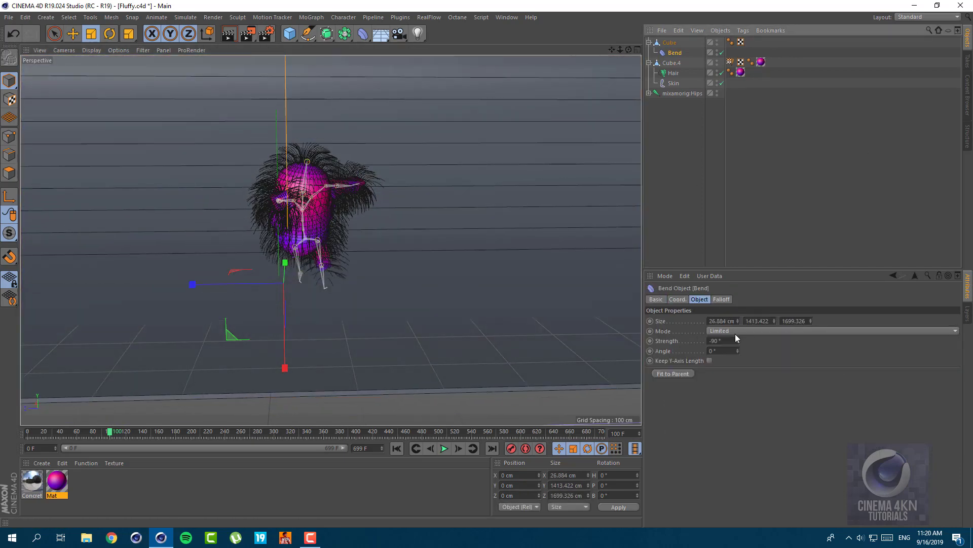
Set the Bend deformer's size to 468 cm in Y and 469 cm in Z
drag(771, 321, 672, 313)
text(468)
key(Return)
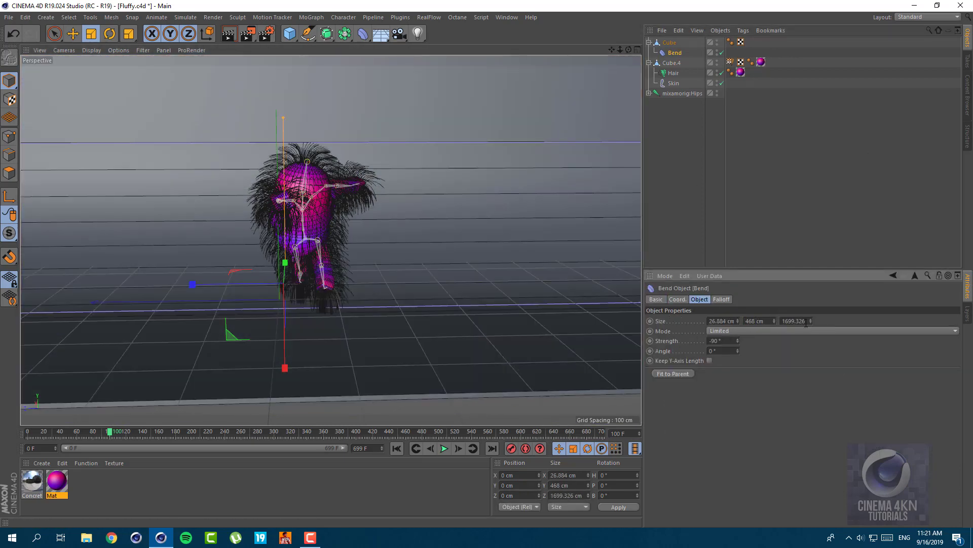
drag(807, 321, 710, 338)
text(469)
key(Return)
Play the dance animation from the first frame to check the character's movement against the backdrop
scroll(380, 322, up, 3)
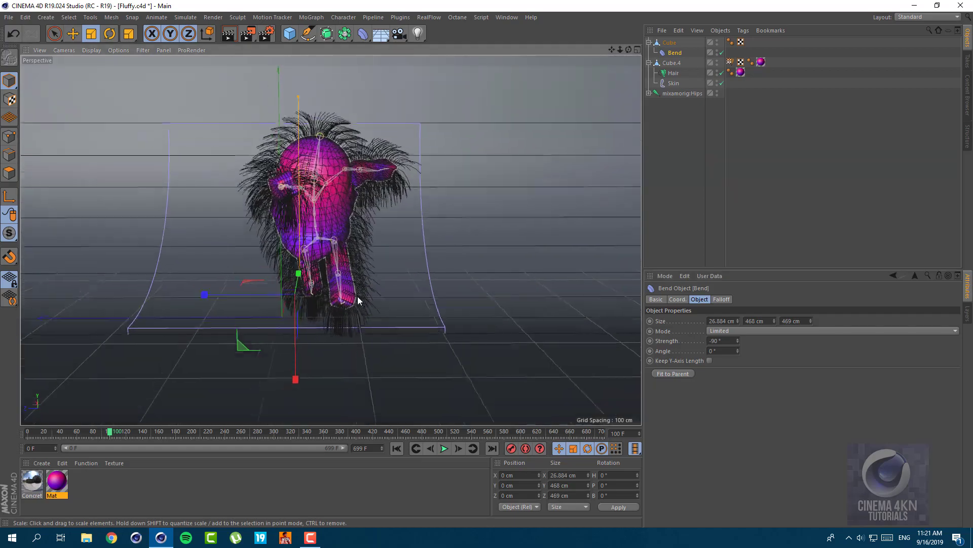
drag(129, 435, 0, 393)
alt+middle_drag(265, 300, 181, 288)
scroll(198, 244, up, 2)
click(447, 449)
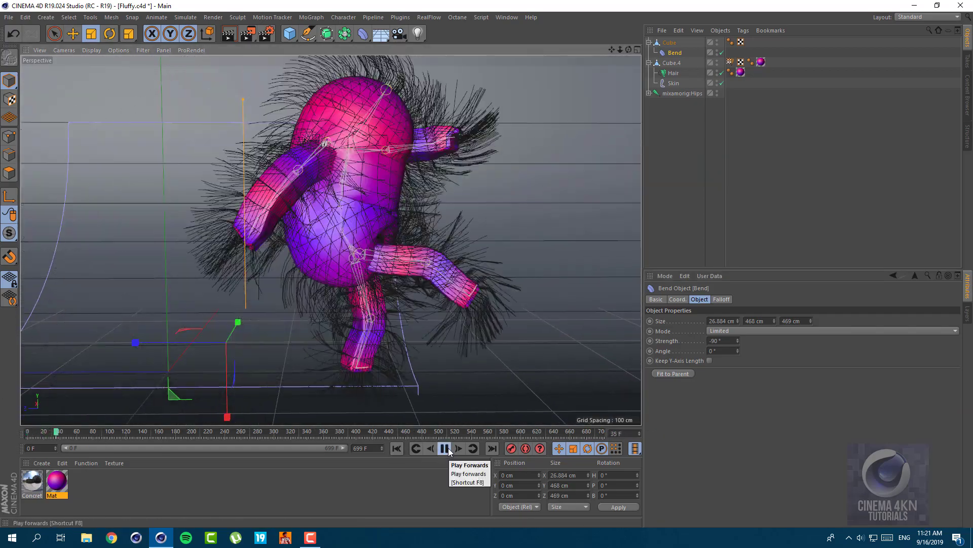
click(449, 451)
alt+middle_drag(266, 290, 312, 289)
scroll(313, 289, down, 2)
click(440, 447)
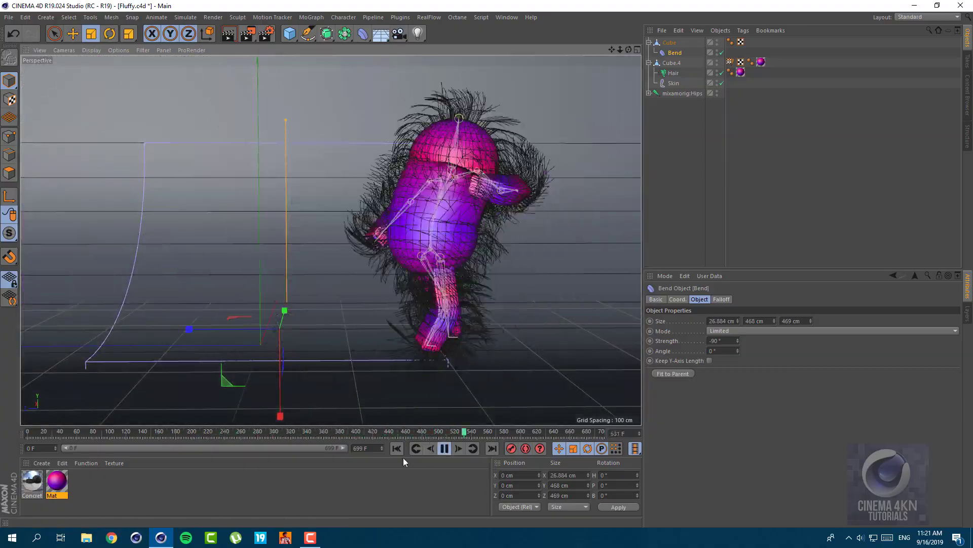
click(73, 34)
click(445, 449)
Raise the backdrop Cube to about Y -16.4 cm so its floor meets the character's feet
alt+drag(400, 309, 634, 121)
click(669, 43)
drag(529, 406, 537, 382)
alt+drag(536, 382, 382, 291)
Create an Octane Material and apply it to the backdrop Cube
click(42, 463)
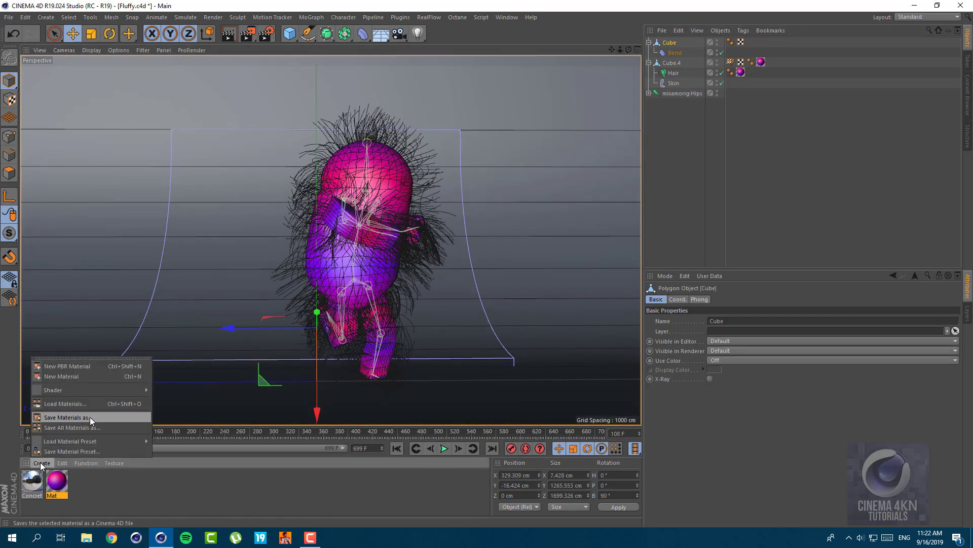
mouse_move(145, 388)
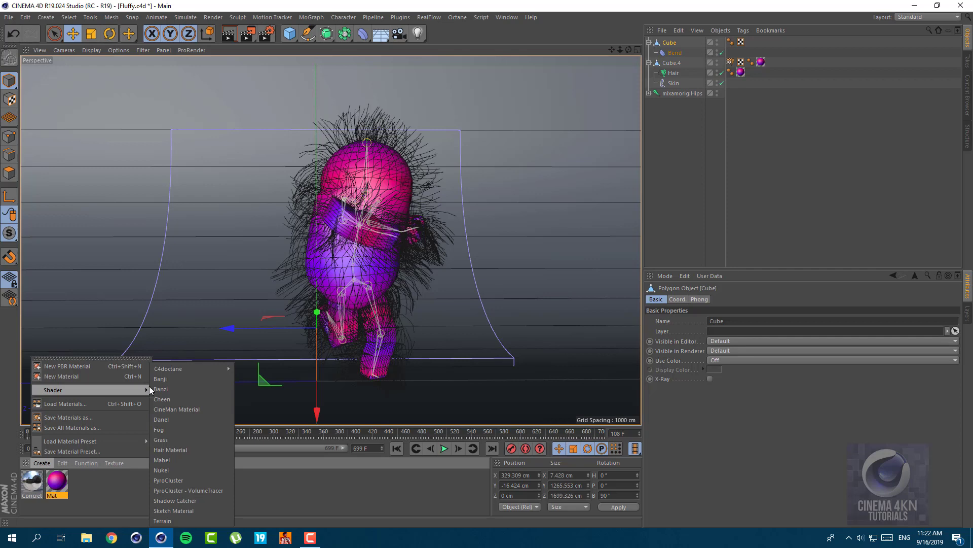
mouse_move(223, 369)
click(261, 368)
drag(29, 487, 175, 336)
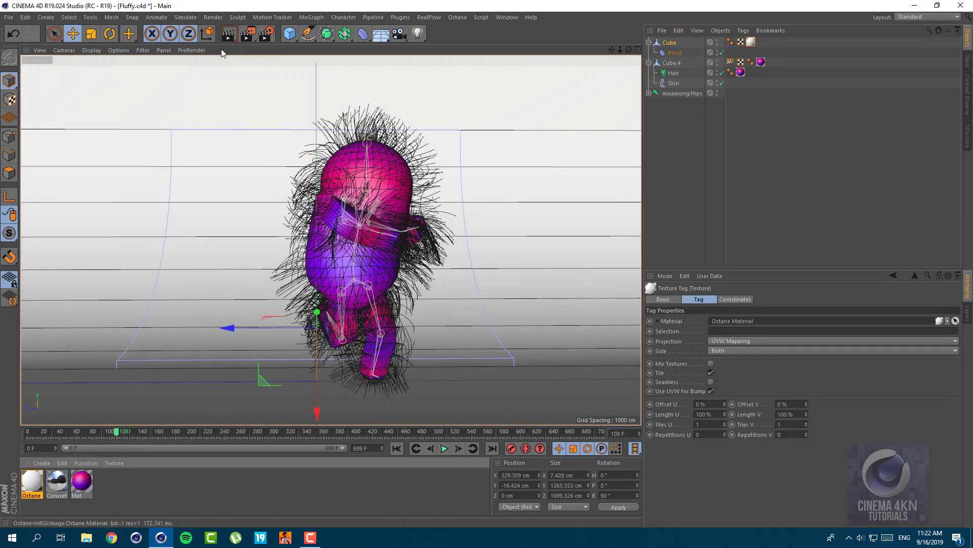
Set the backdrop material's diffuse color to a mid grey of about 0.406 and render a preview
double_click(37, 484)
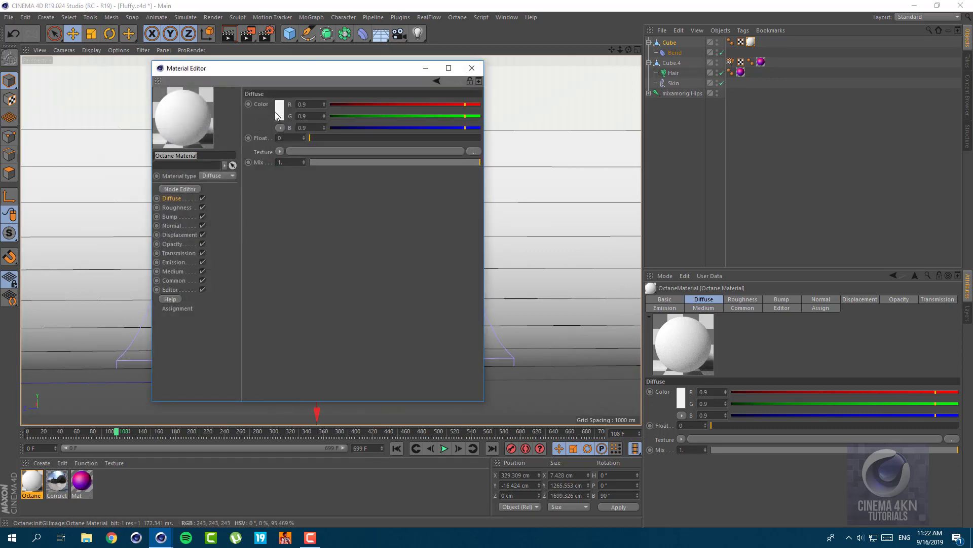
click(278, 114)
click(295, 132)
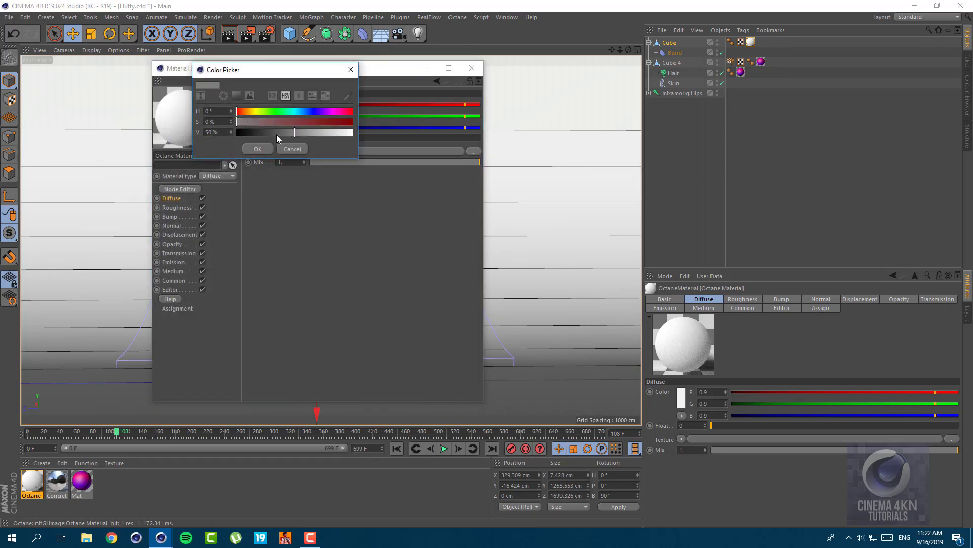
click(248, 150)
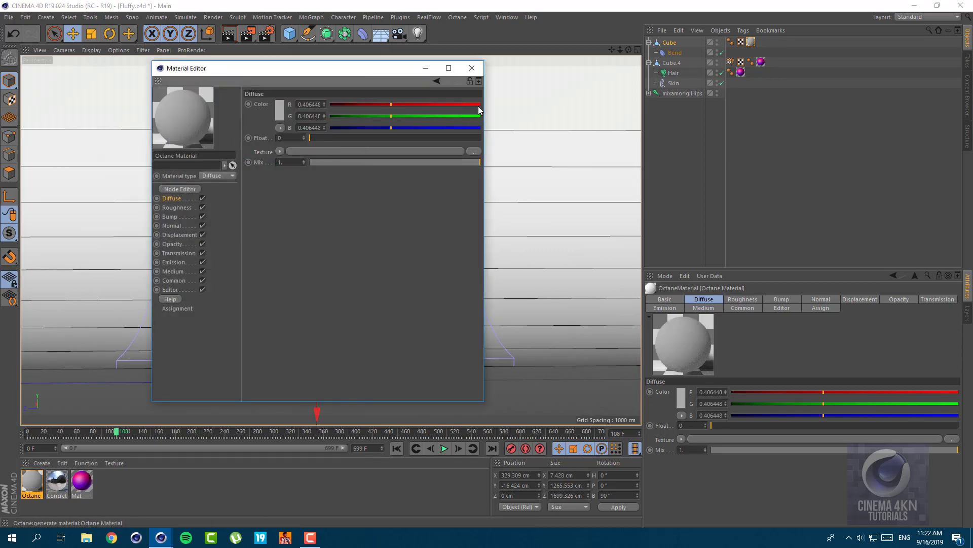
click(476, 71)
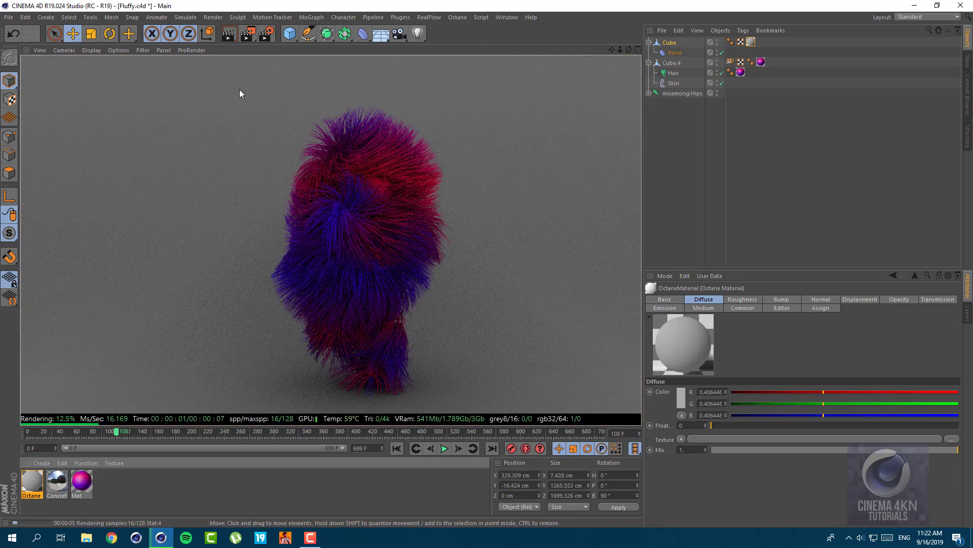
Lighten the backdrop material's diffuse color to a neutral grey with 85% value and render a preview
double_click(31, 481)
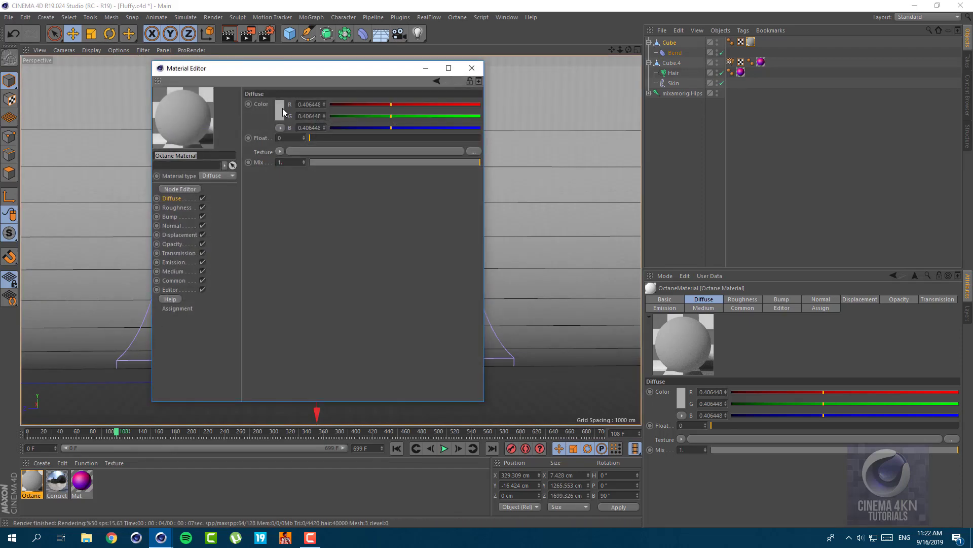
click(279, 109)
click(330, 128)
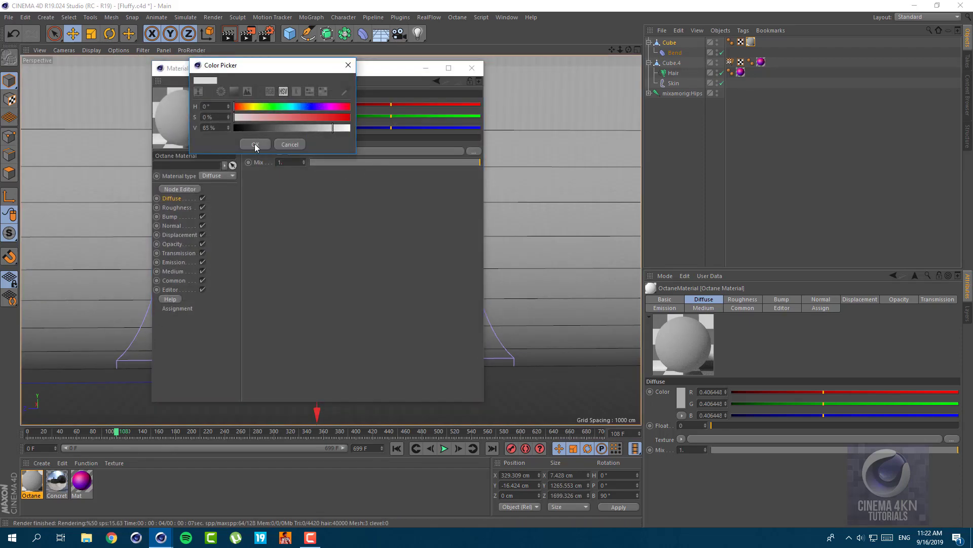
click(254, 144)
click(472, 67)
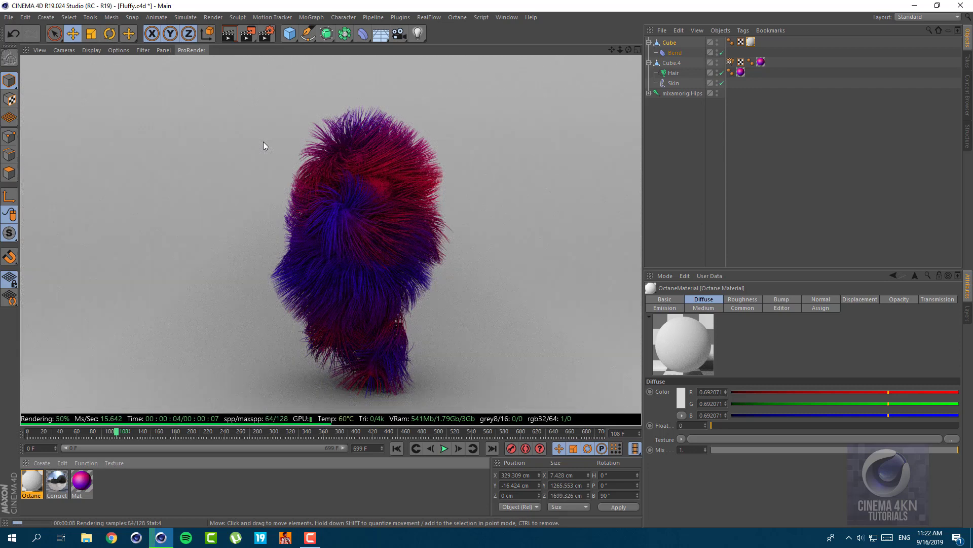
click(298, 475)
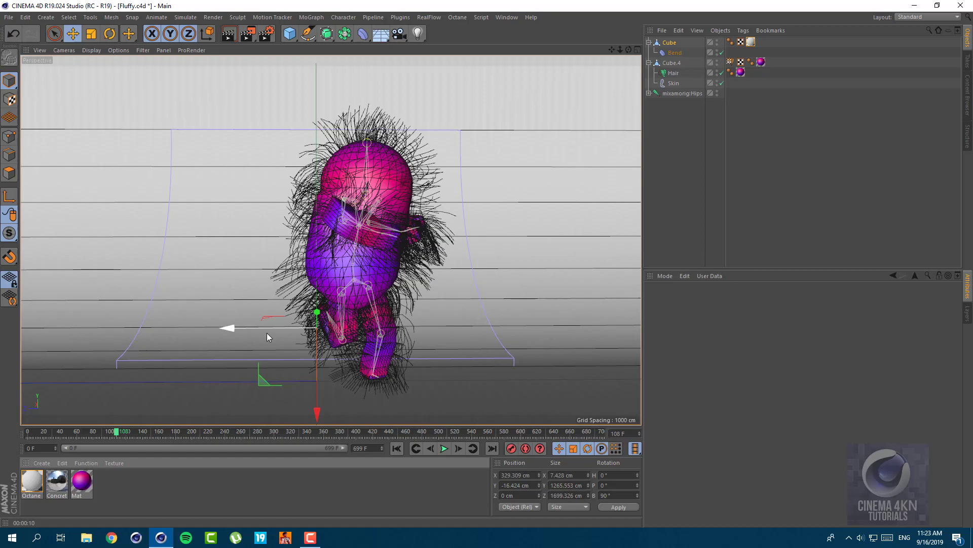
At frame 0, set the Hair object's hair count to 20000 and relax its dynamics
drag(117, 434, 14, 435)
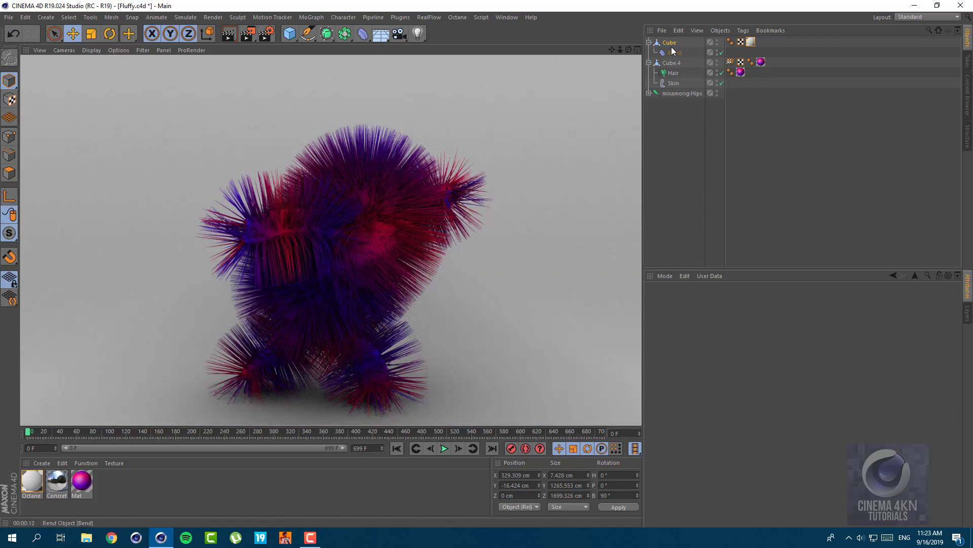
click(673, 73)
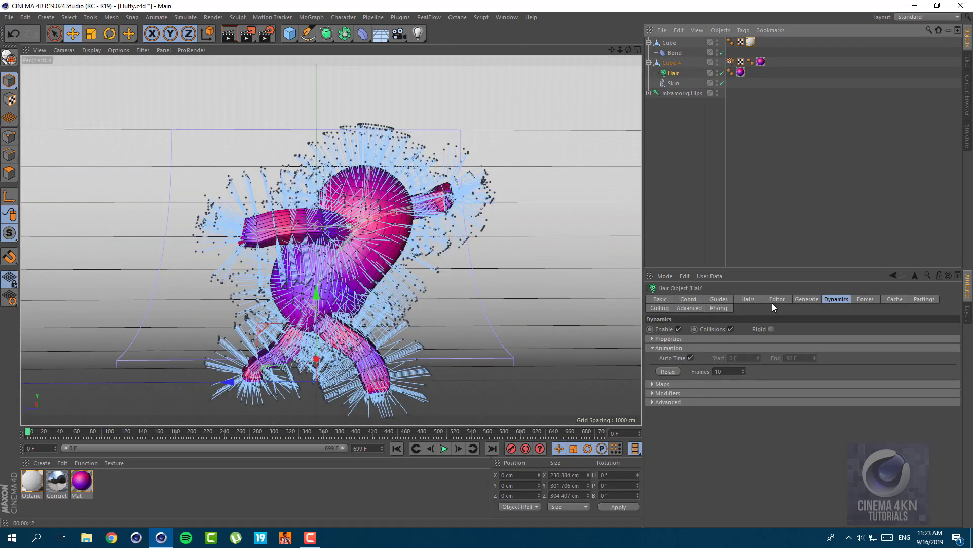
click(754, 299)
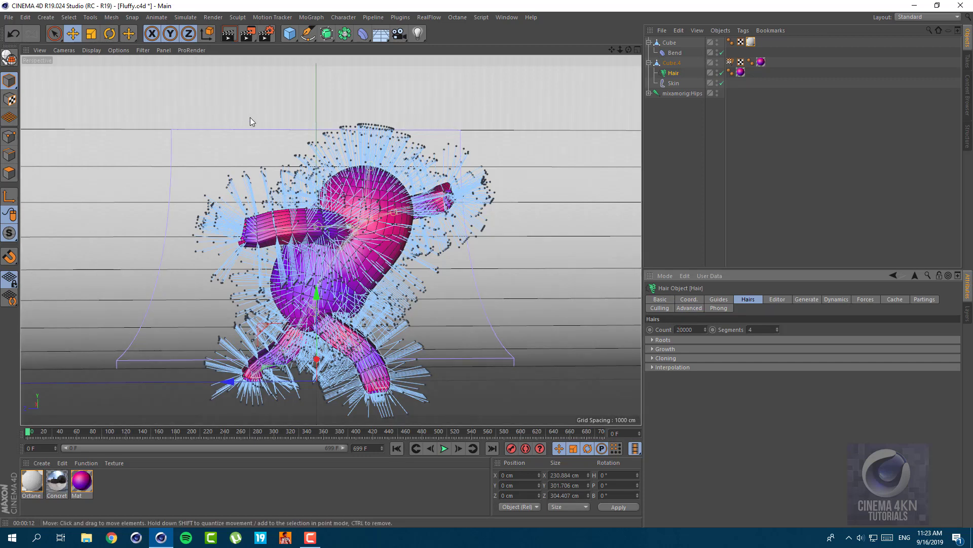
click(229, 38)
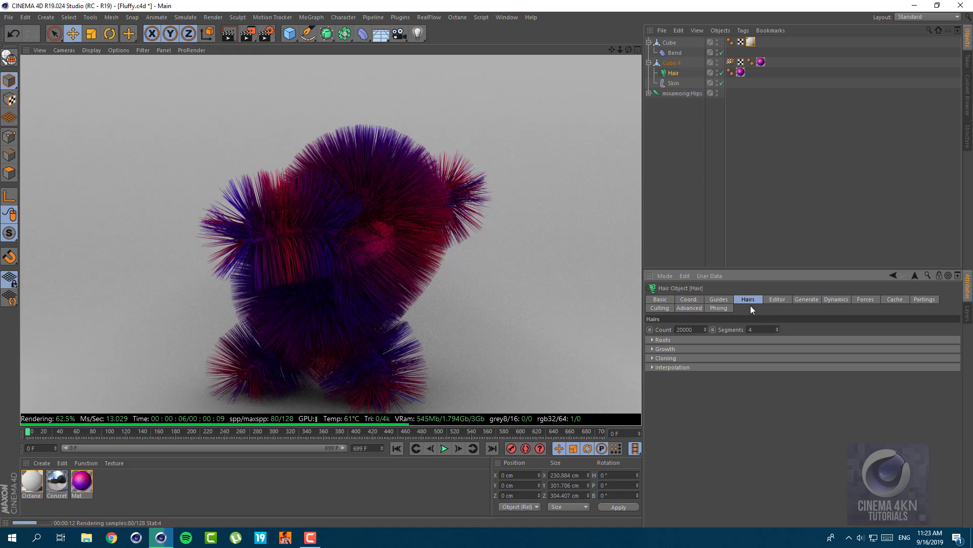
click(834, 300)
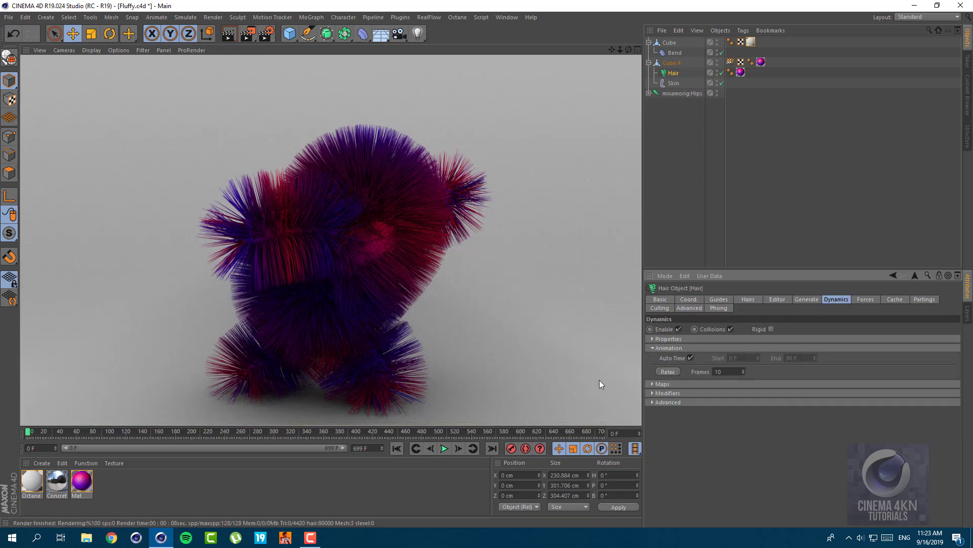
click(667, 372)
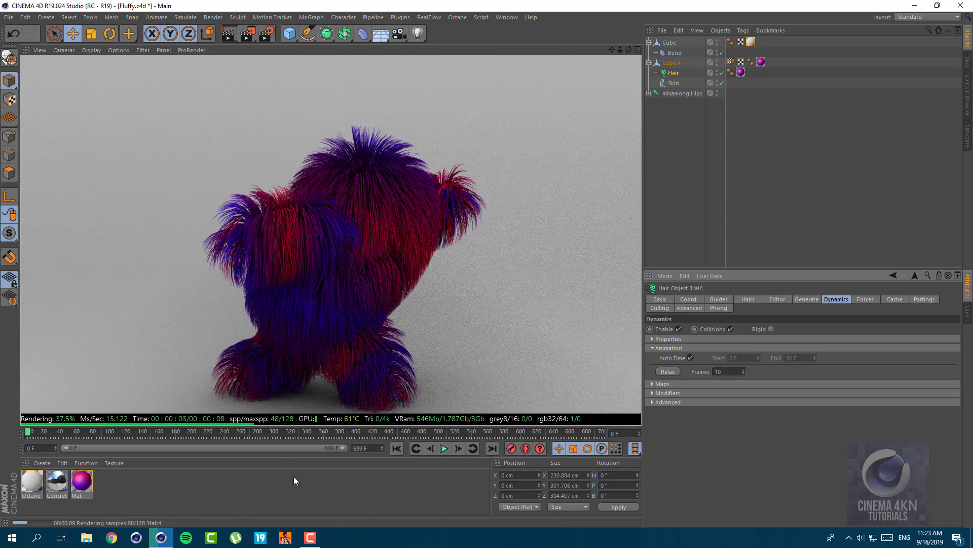
Review the render's output and save settings and start rendering the full animation to the Picture Viewer
click(266, 35)
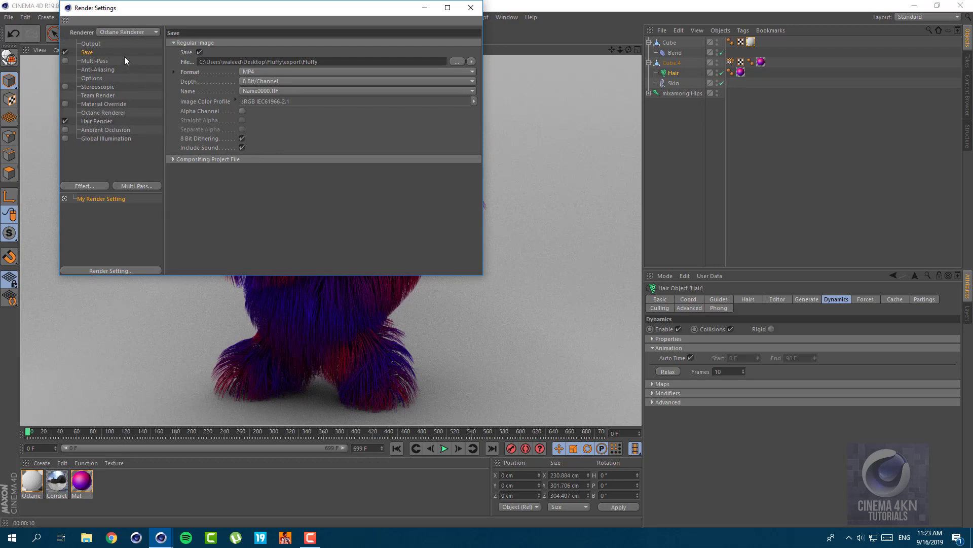
click(93, 45)
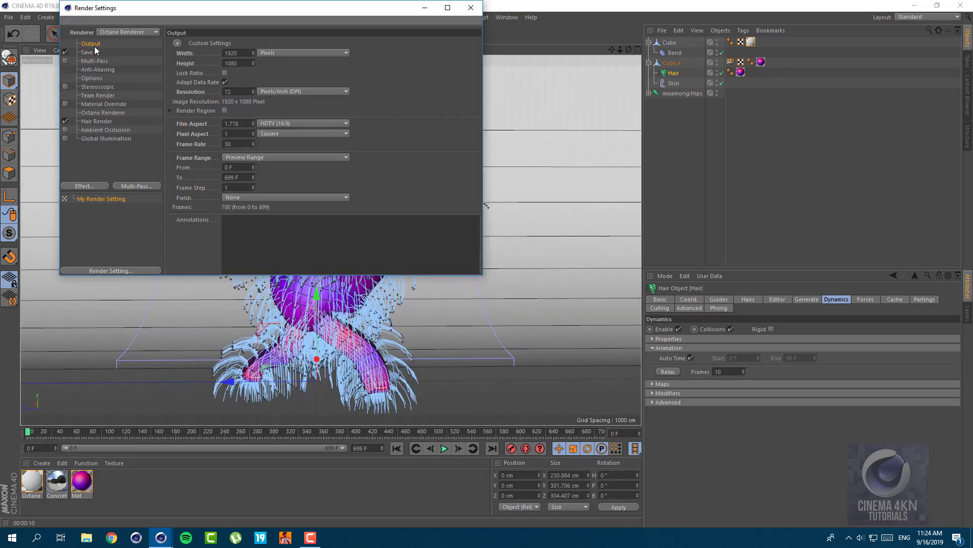
click(91, 53)
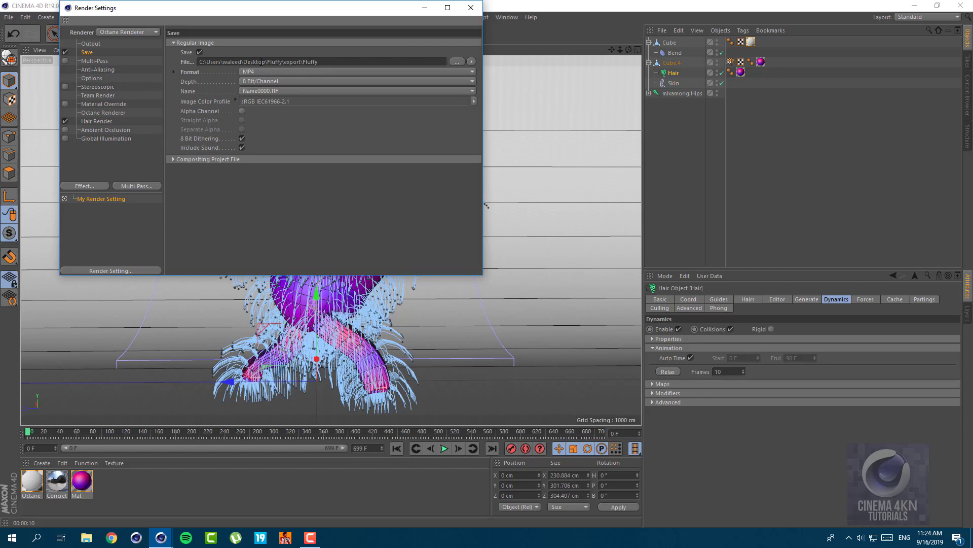
click(425, 9)
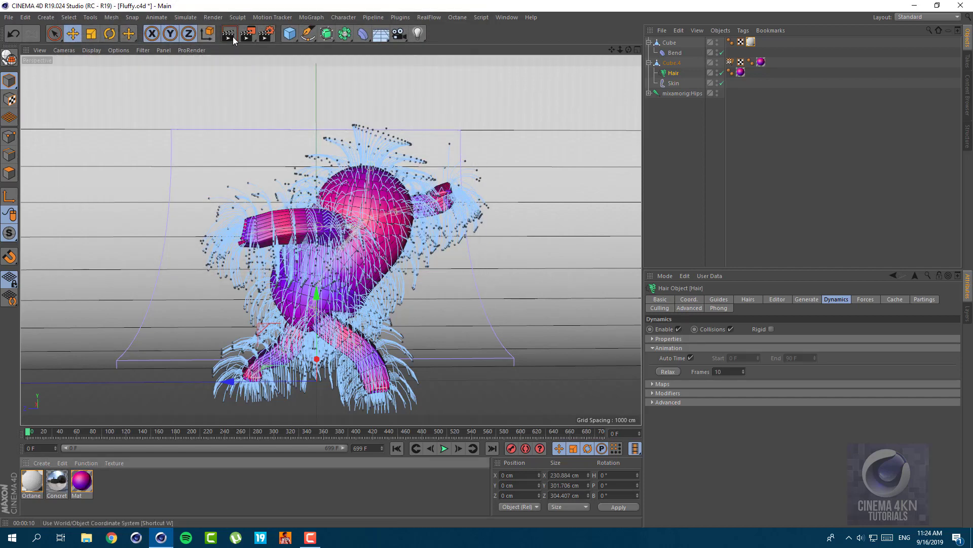
click(249, 34)
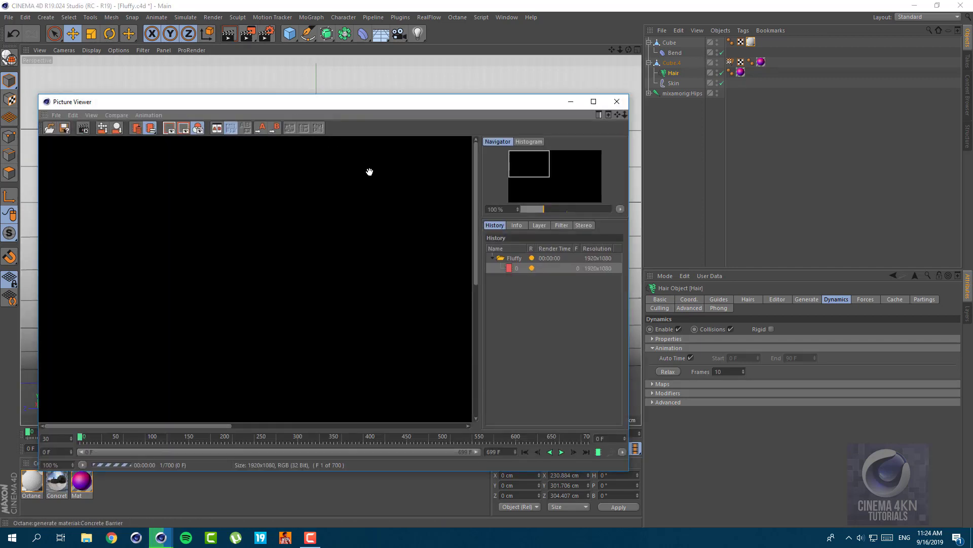
scroll(368, 263, down, 2)
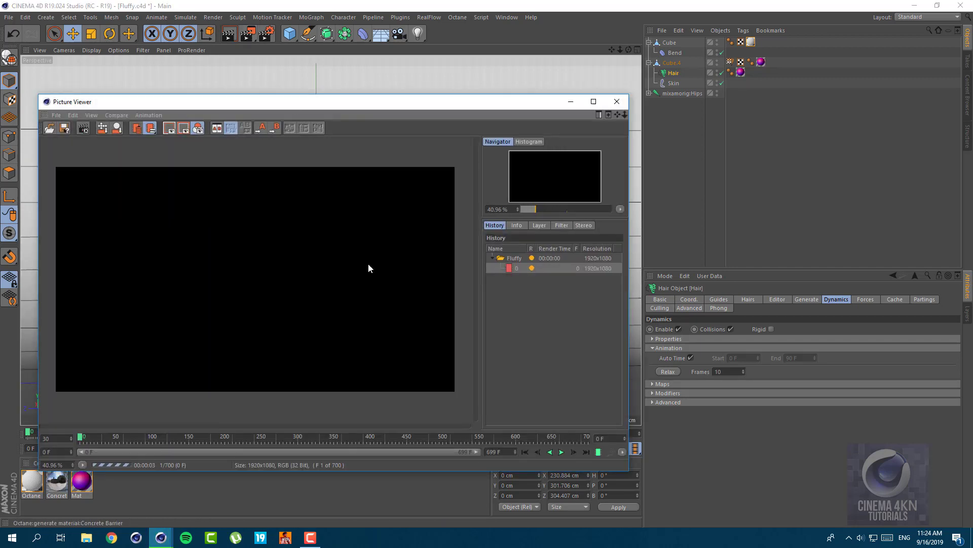